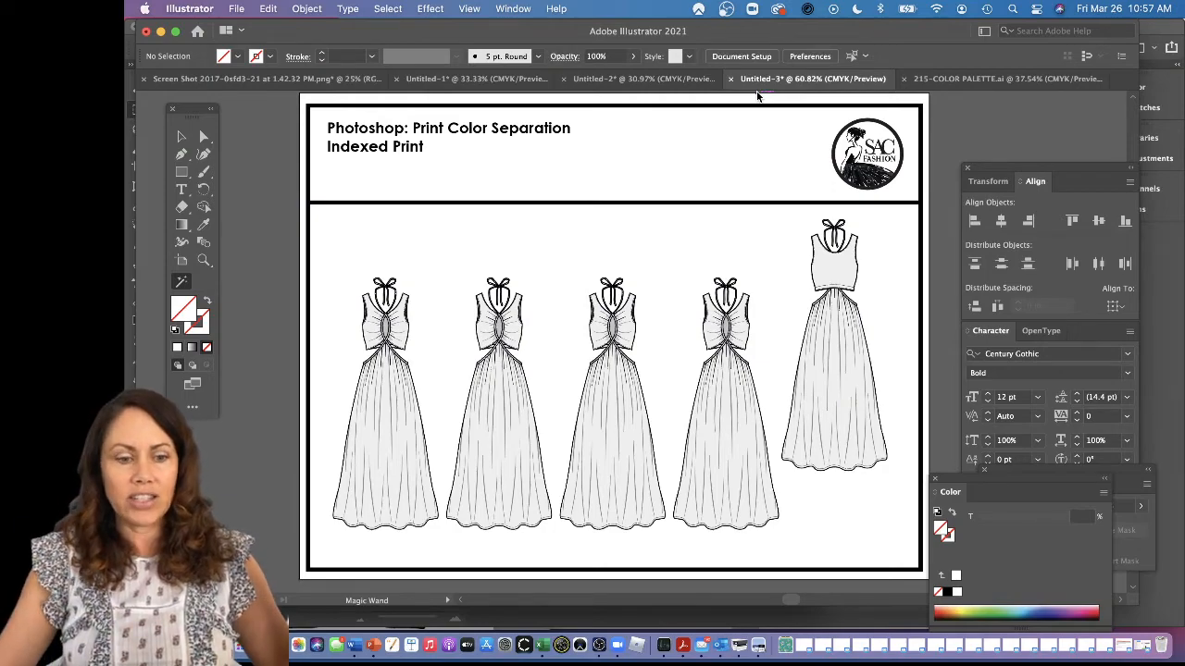
# Place FLORA PRINTgrn, PRINTYEL, PRINTBLK and PRINTWHT PNGs from Finder's Downloads folder into the Illustrator dress document.
pyautogui.hotkey('ctrl', 'Up')
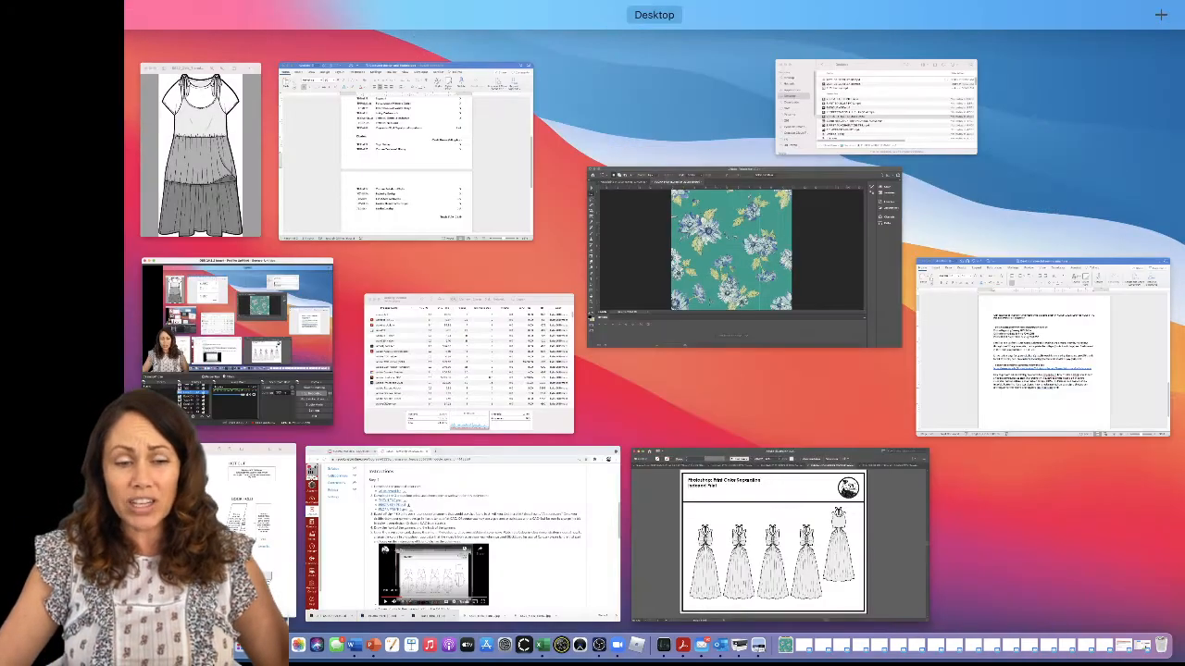
pyautogui.click(876, 107)
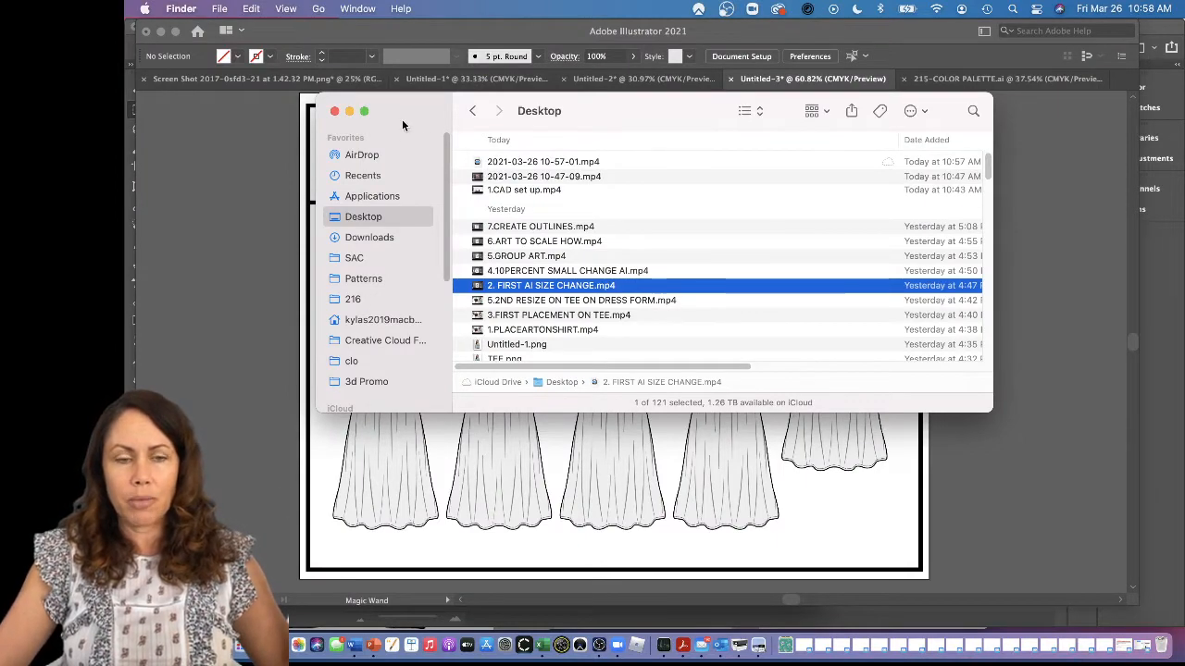
pyautogui.moveTo(406, 108); pyautogui.dragTo(406, 117)
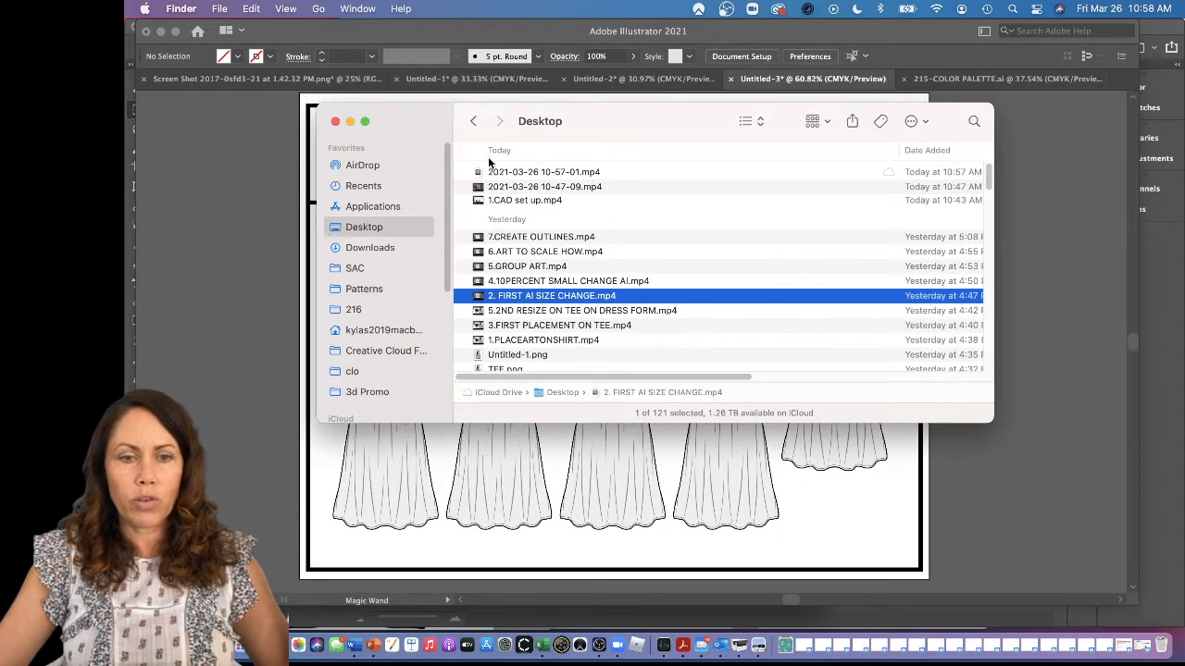
pyautogui.click(368, 248)
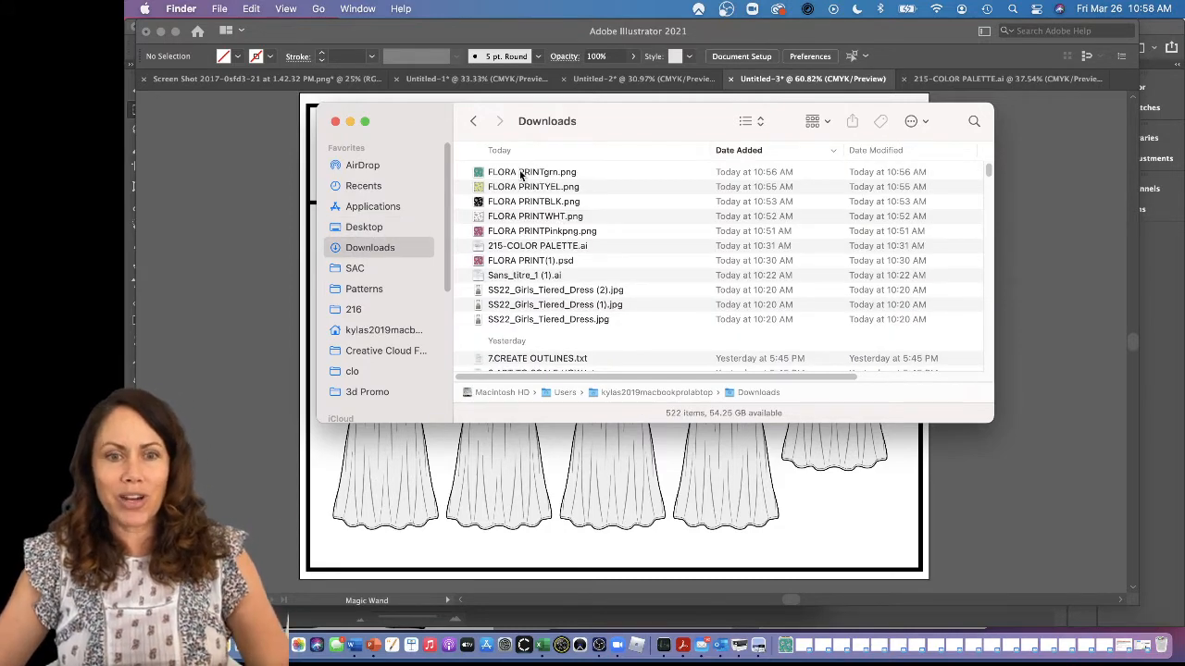
pyautogui.click(521, 174)
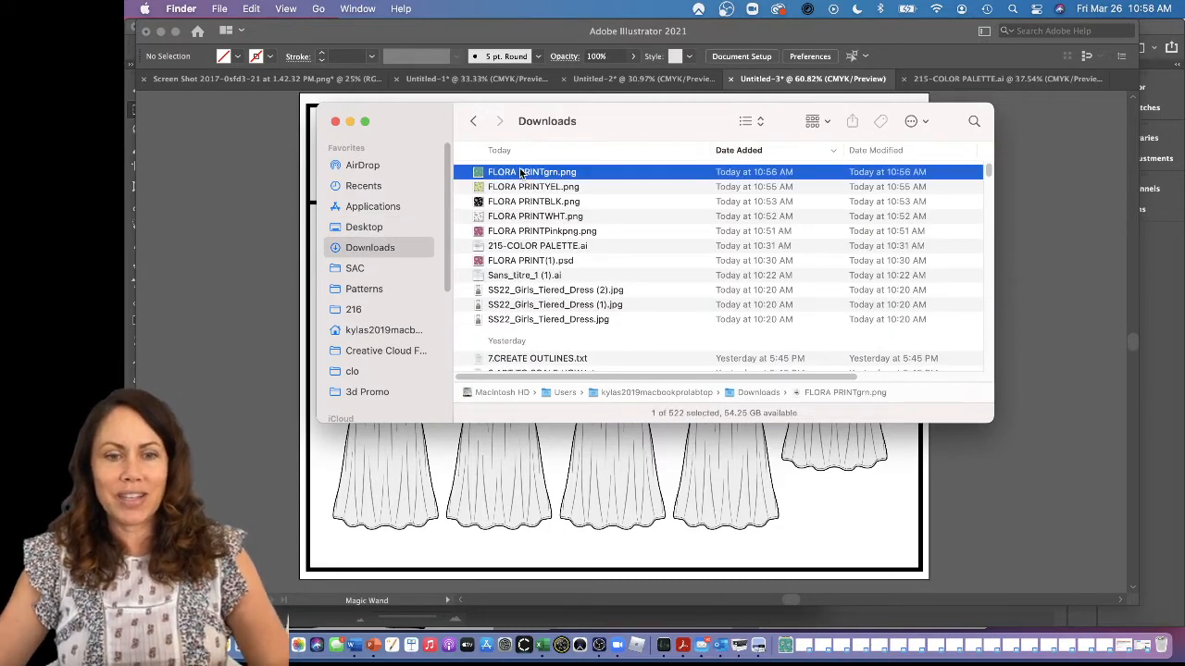
pyautogui.keyDown('shift'); pyautogui.click(510, 218); pyautogui.keyUp('shift')
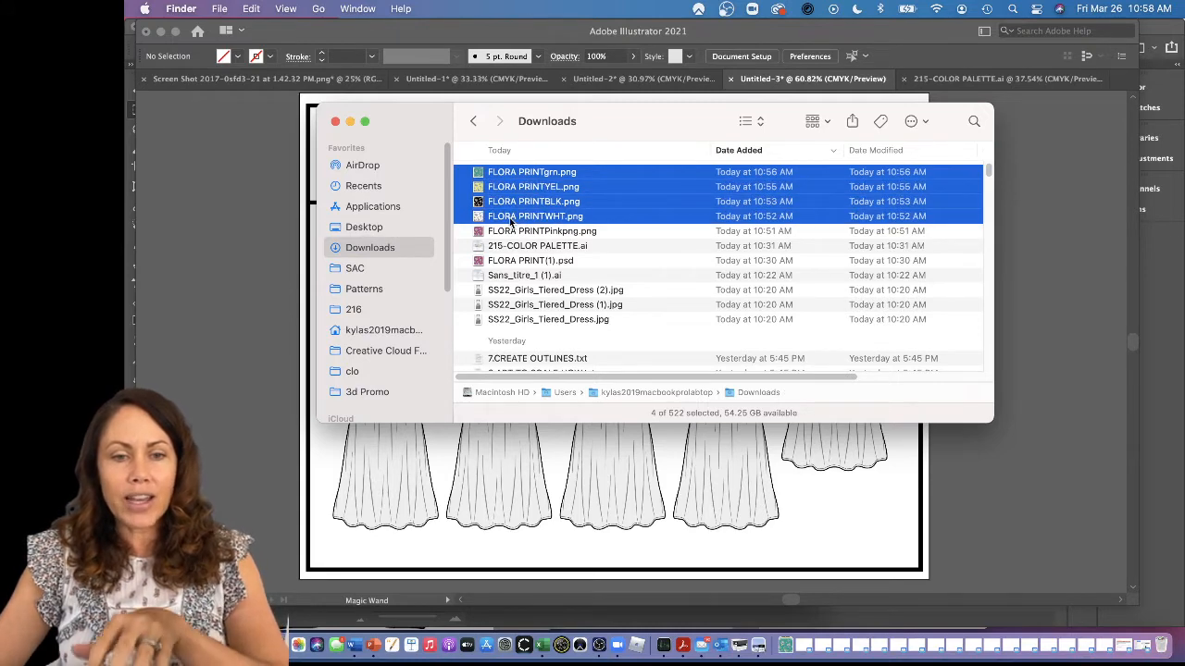
pyautogui.moveTo(510, 221); pyautogui.dragTo(306, 254)
pyautogui.press('super+Tab')
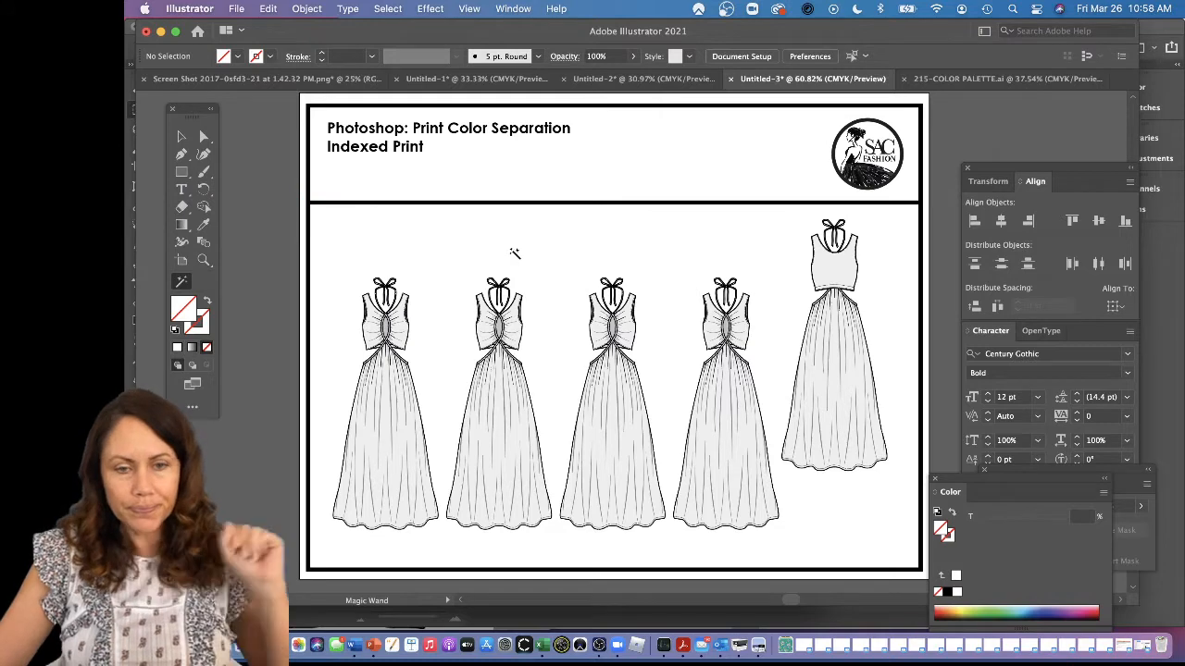
pyautogui.click(502, 262)
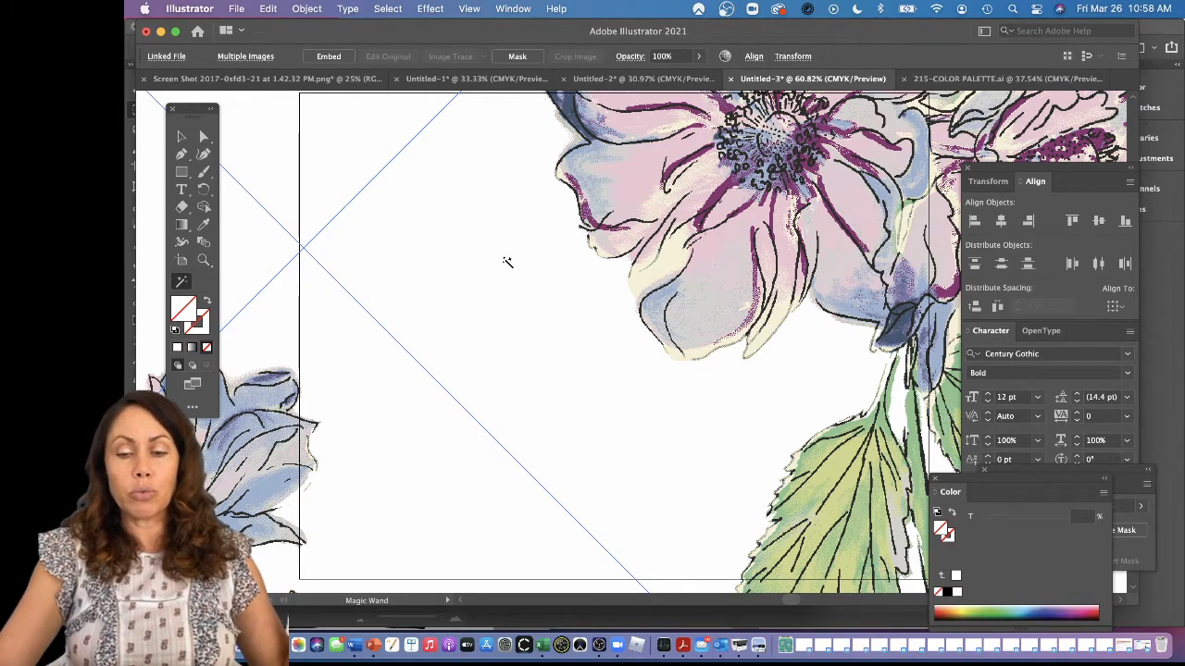
# Move the stack of placed floral prints off the artboard to the empty area on its left side.
pyautogui.press('a')
pyautogui.press('super+minus')
pyautogui.press('super+minus')
pyautogui.press('super+minus')
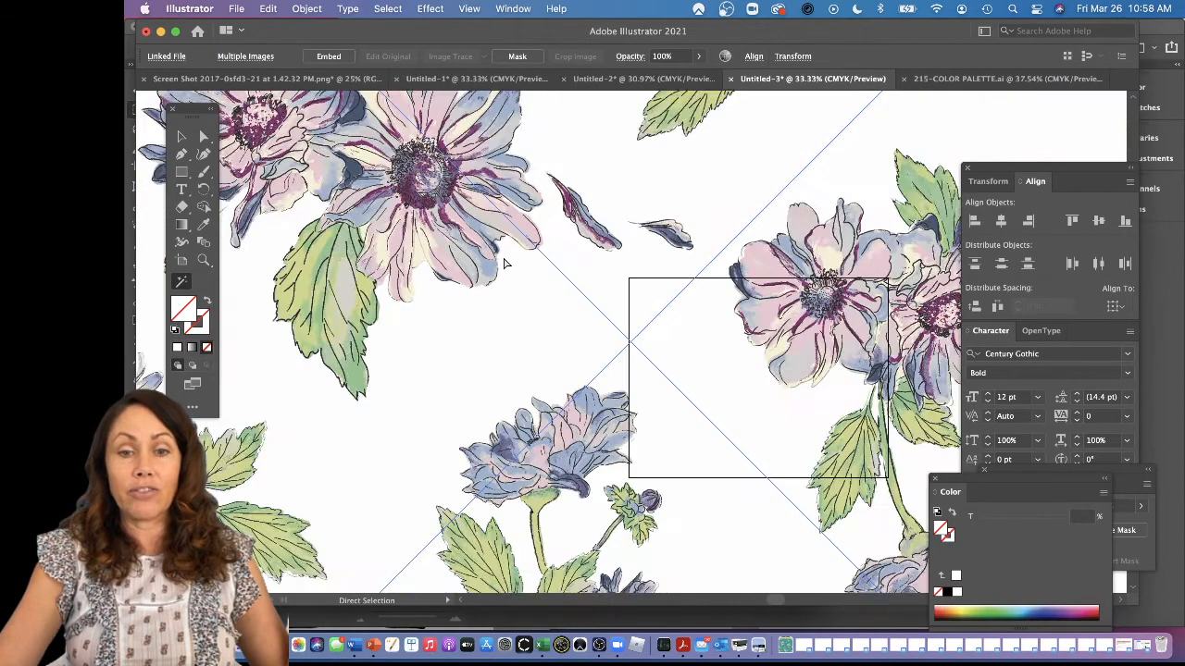
pyautogui.press('super+minus')
pyautogui.press('super+minus')
pyautogui.press('super+minus')
pyautogui.press('super+minus')
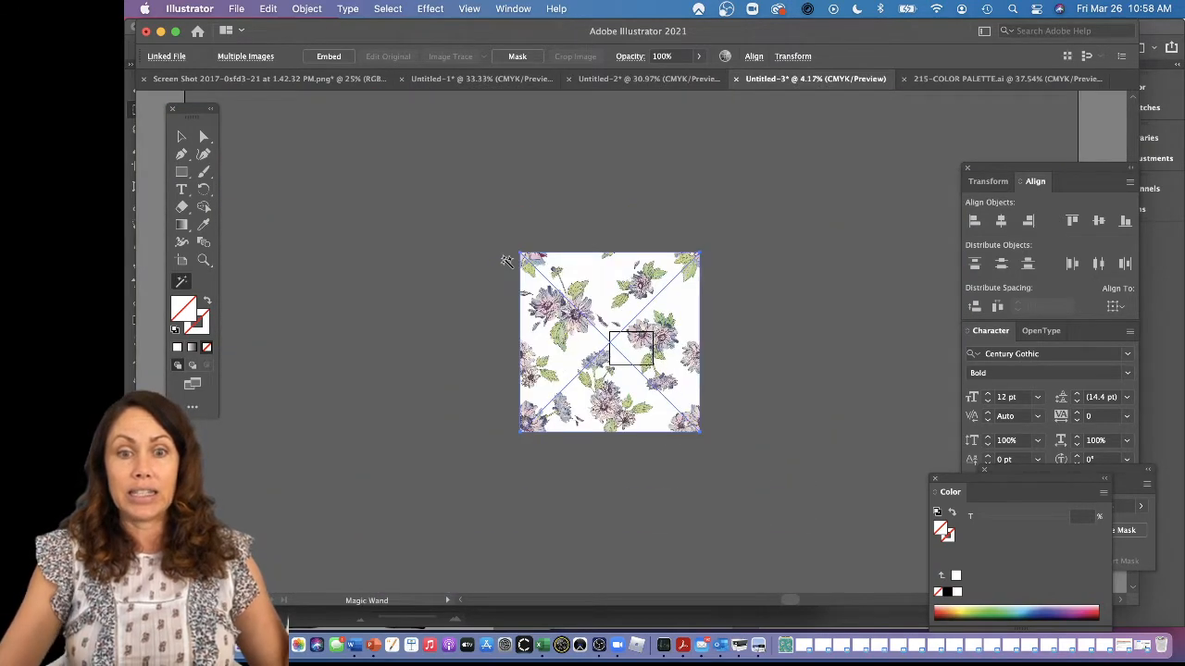
pyautogui.click(180, 139)
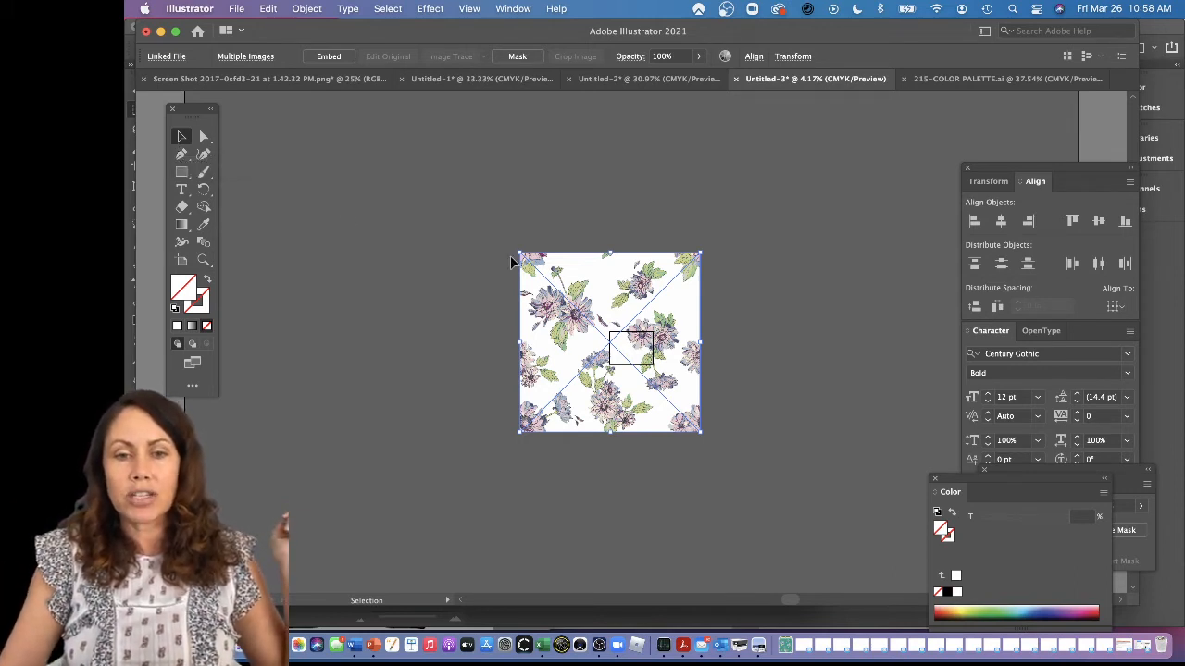
pyautogui.moveTo(582, 271); pyautogui.dragTo(499, 291)
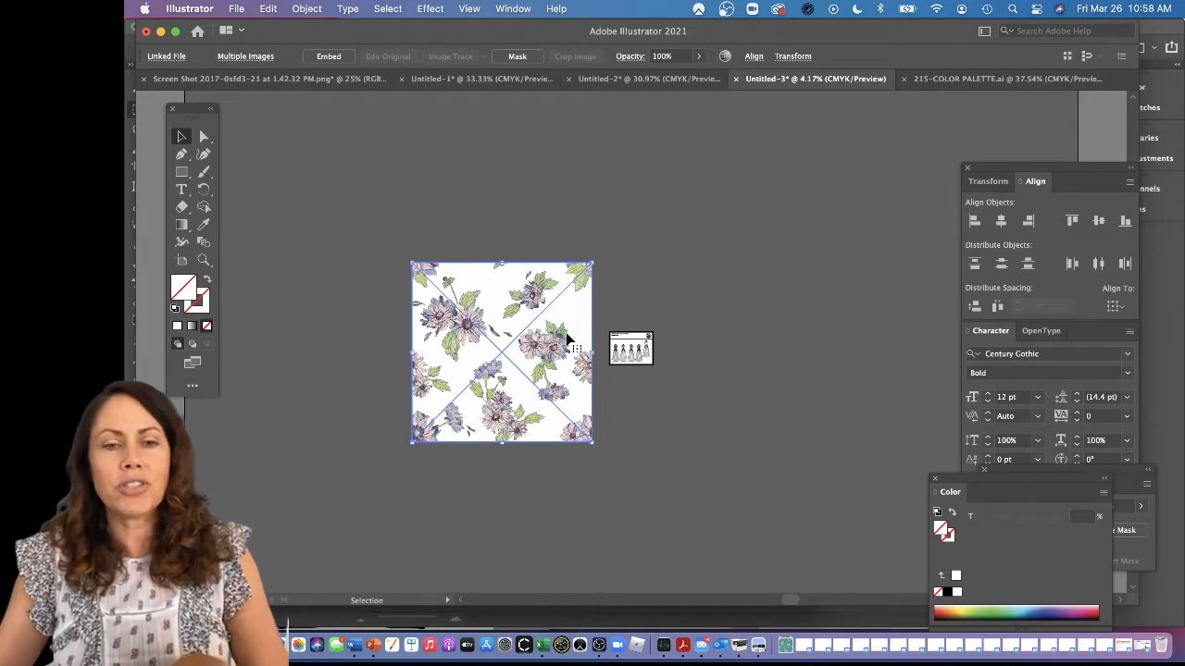
# Scale the stacked floral prints down proportionally to about half the artboard's height, keeping them beside the artboard.
pyautogui.moveTo(593, 264); pyautogui.dragTo(589, 351)
pyautogui.press('z')
pyautogui.moveTo(564, 309); pyautogui.dragTo(698, 288)
pyautogui.press('space')
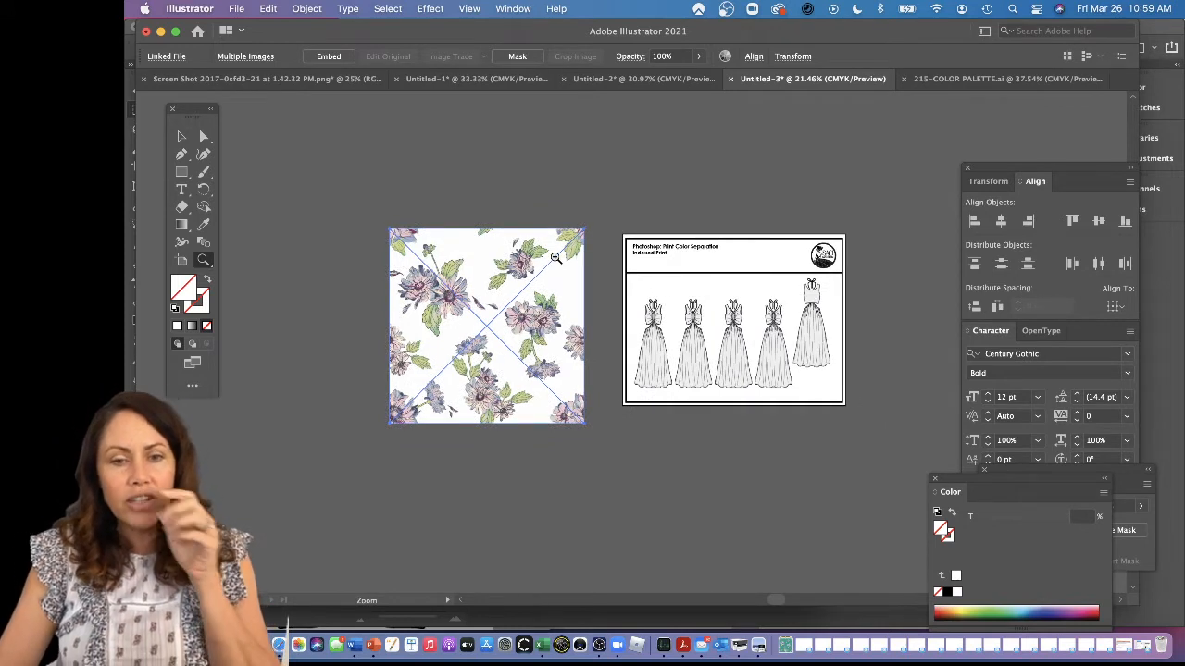
pyautogui.press('v')
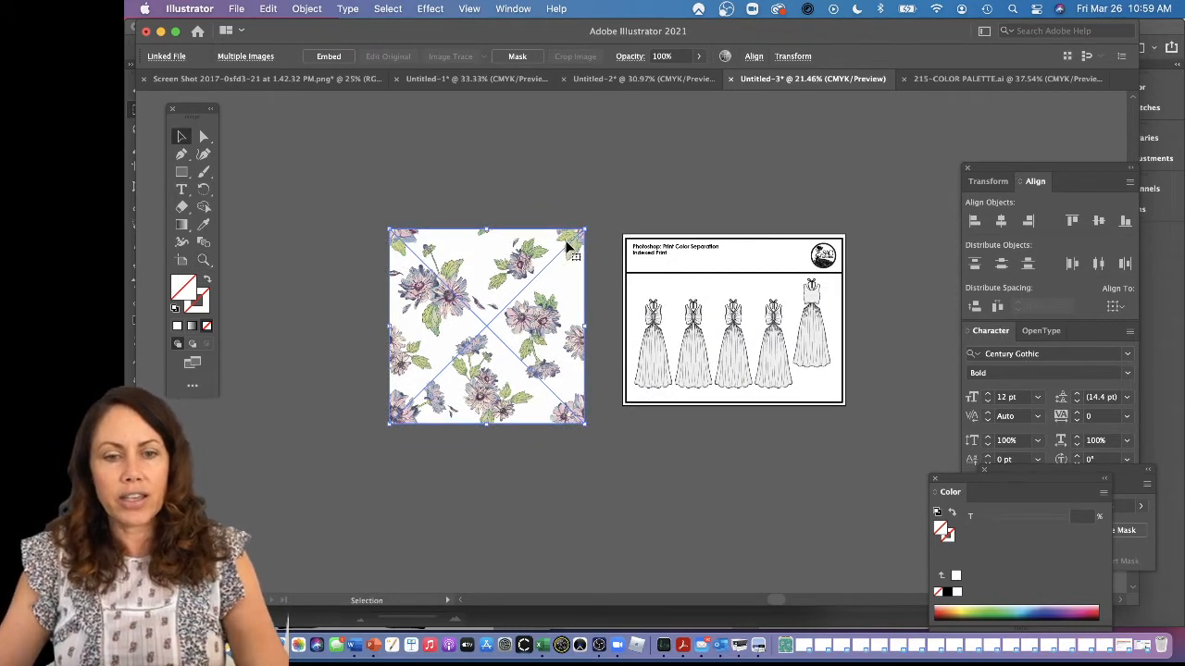
pyautogui.moveTo(584, 229); pyautogui.dragTo(589, 324)
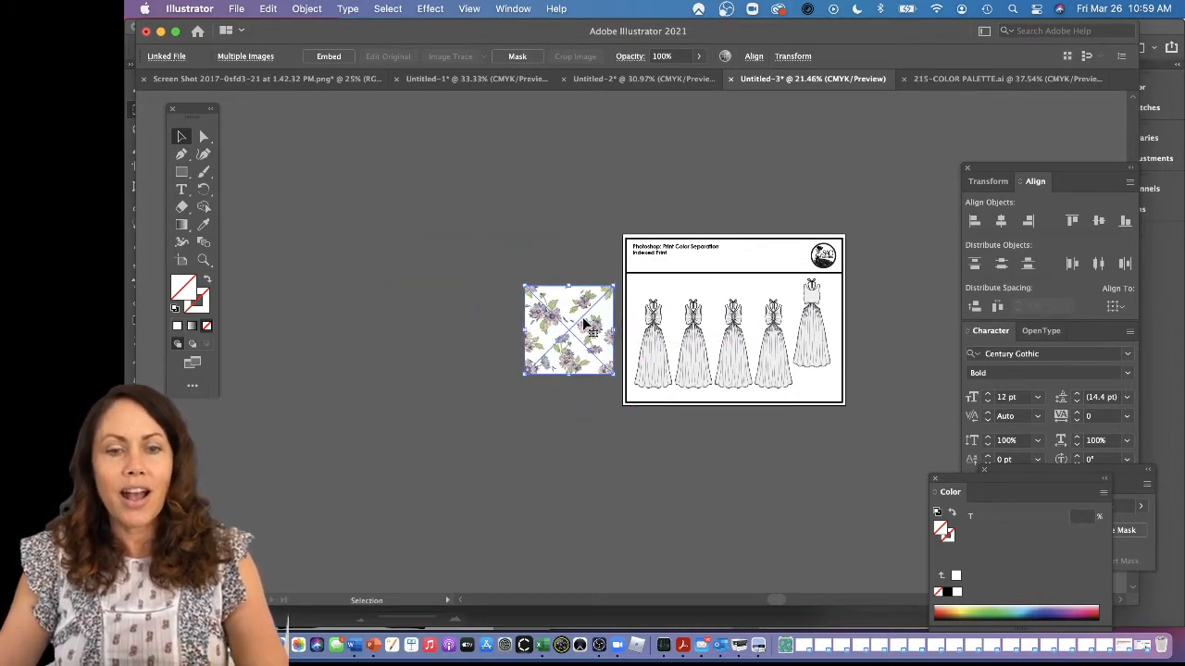
# Embed the stacked floral print images in the document and deselect them.
pyautogui.press('z')
pyautogui.moveTo(536, 238); pyautogui.dragTo(738, 333)
pyautogui.press('space')
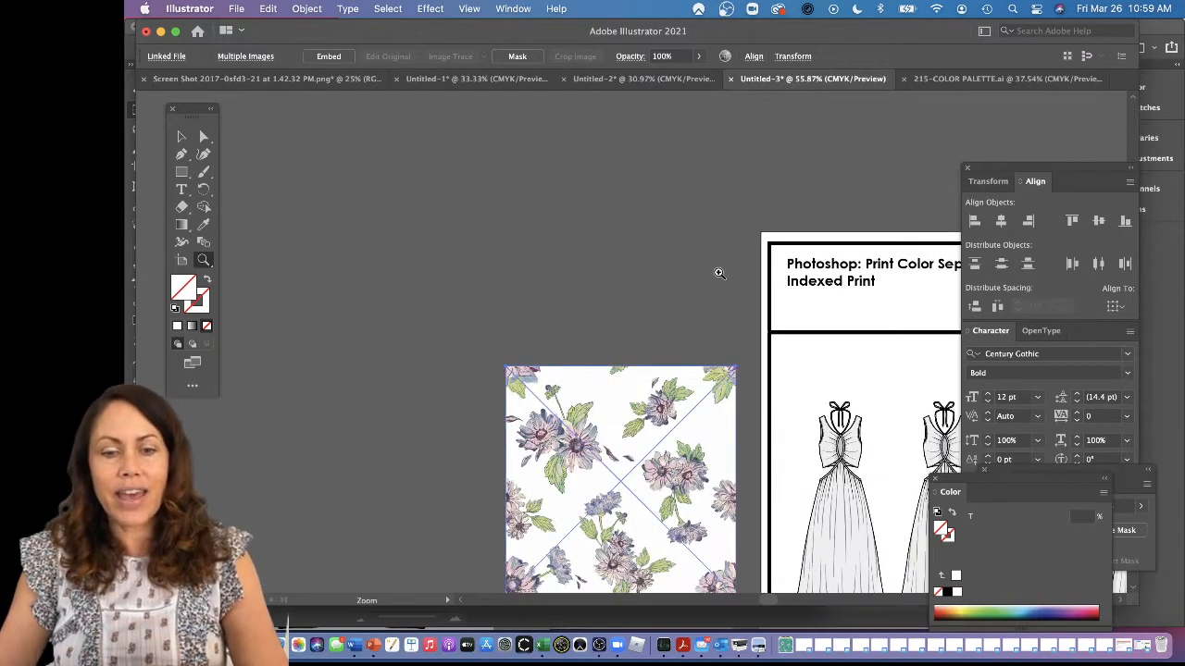
pyautogui.moveTo(718, 287); pyautogui.dragTo(427, 179)
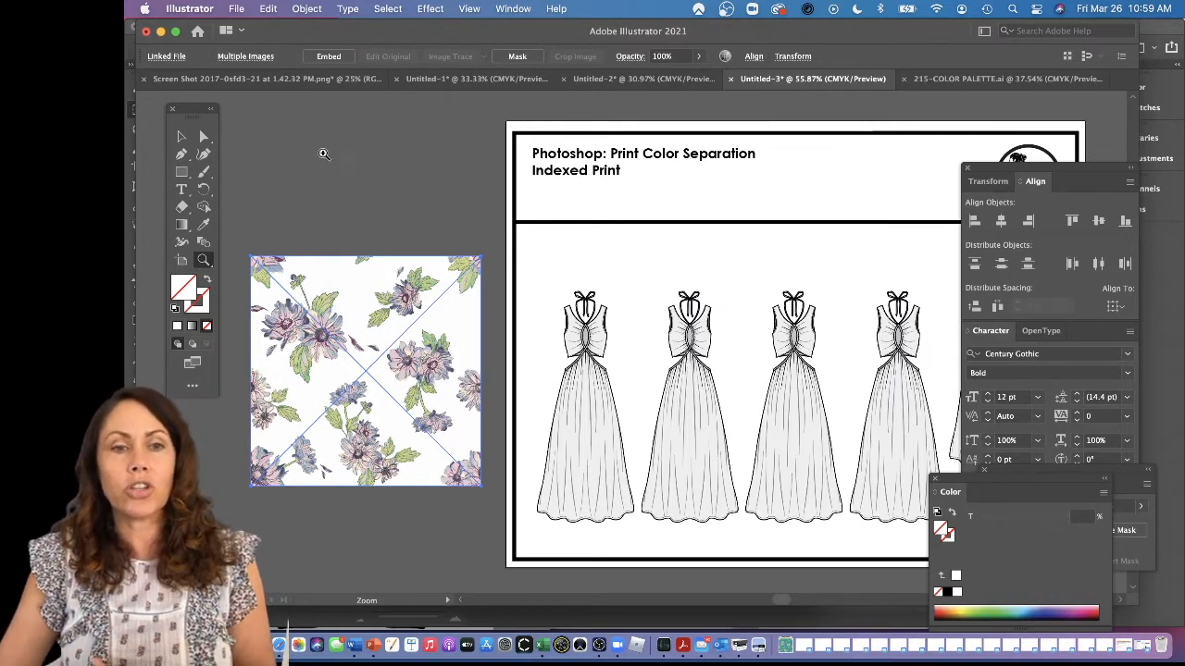
pyautogui.click(334, 57)
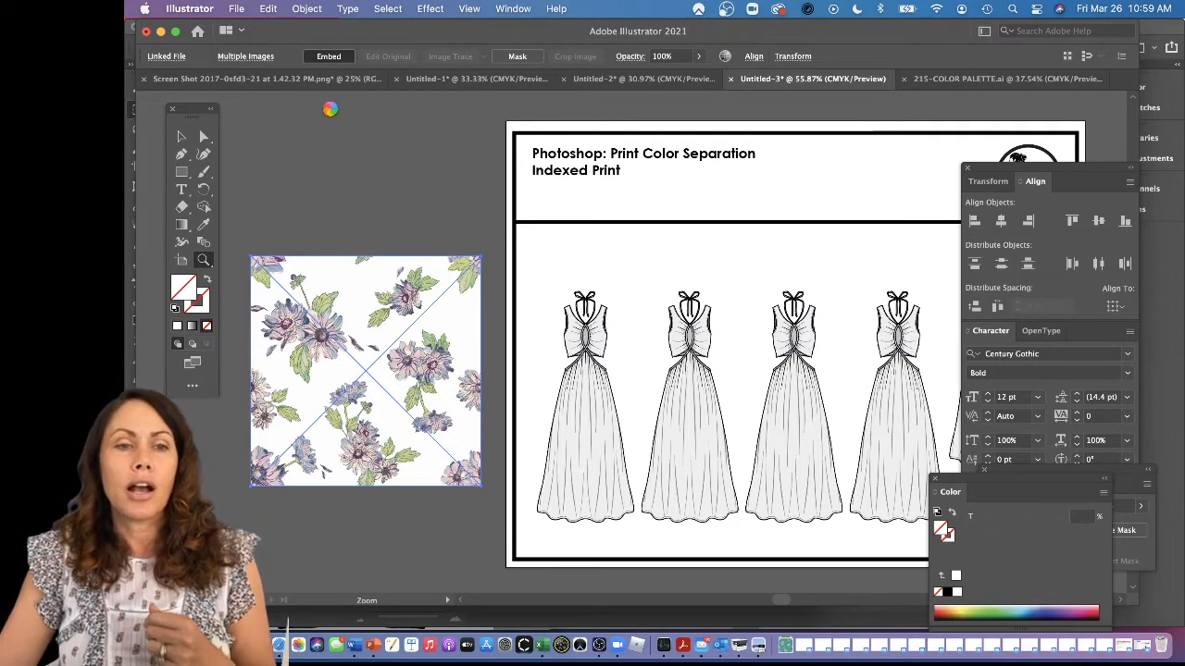
pyautogui.click(182, 136)
pyautogui.click(420, 153)
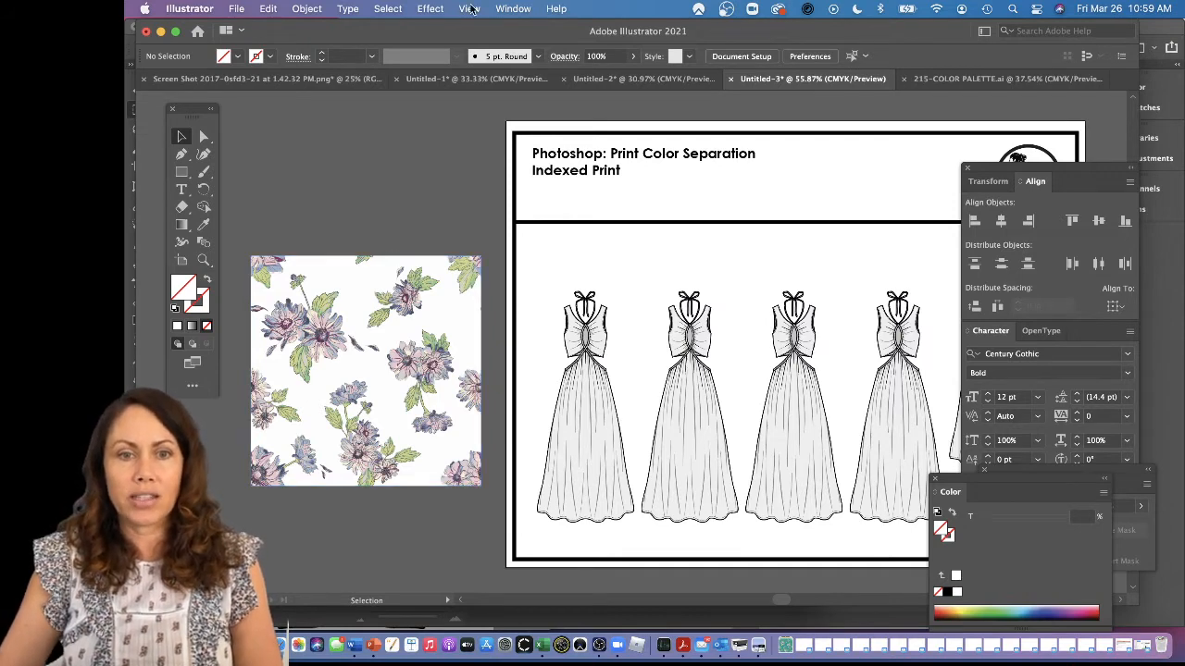
# Add the white, black, yellow and green floral prints to the Swatches panel as patterns, delete the original images, and move the panel off the artboard.
pyautogui.click(513, 8)
pyautogui.scroll(-3, 585, 576)
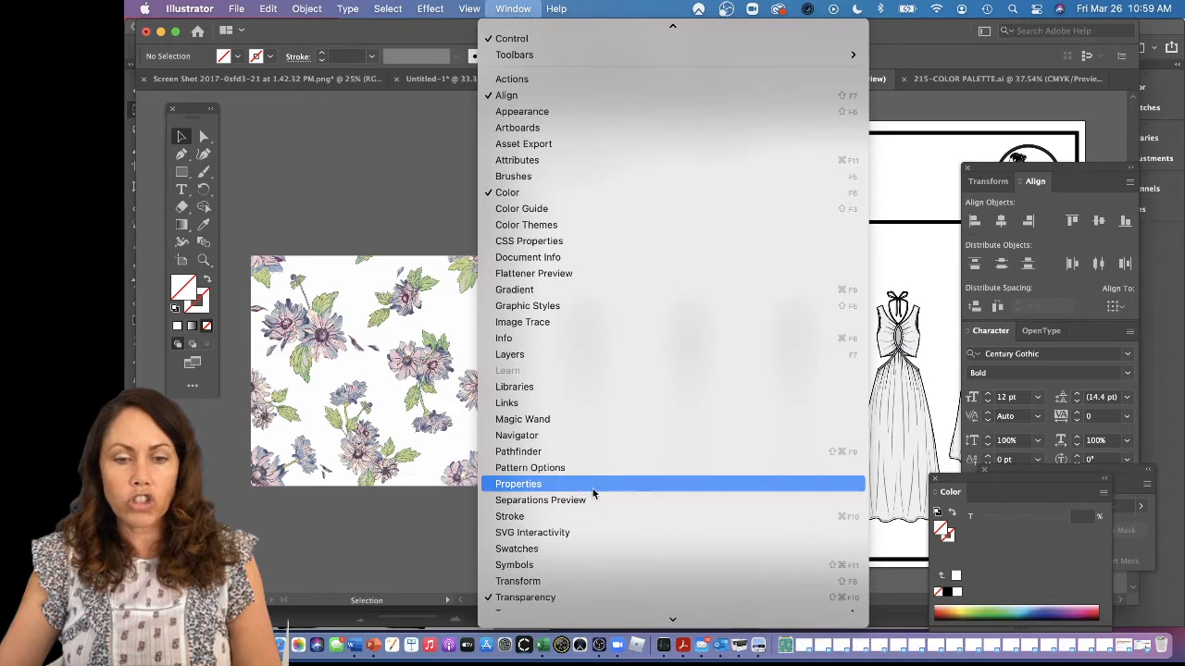
pyautogui.click(603, 549)
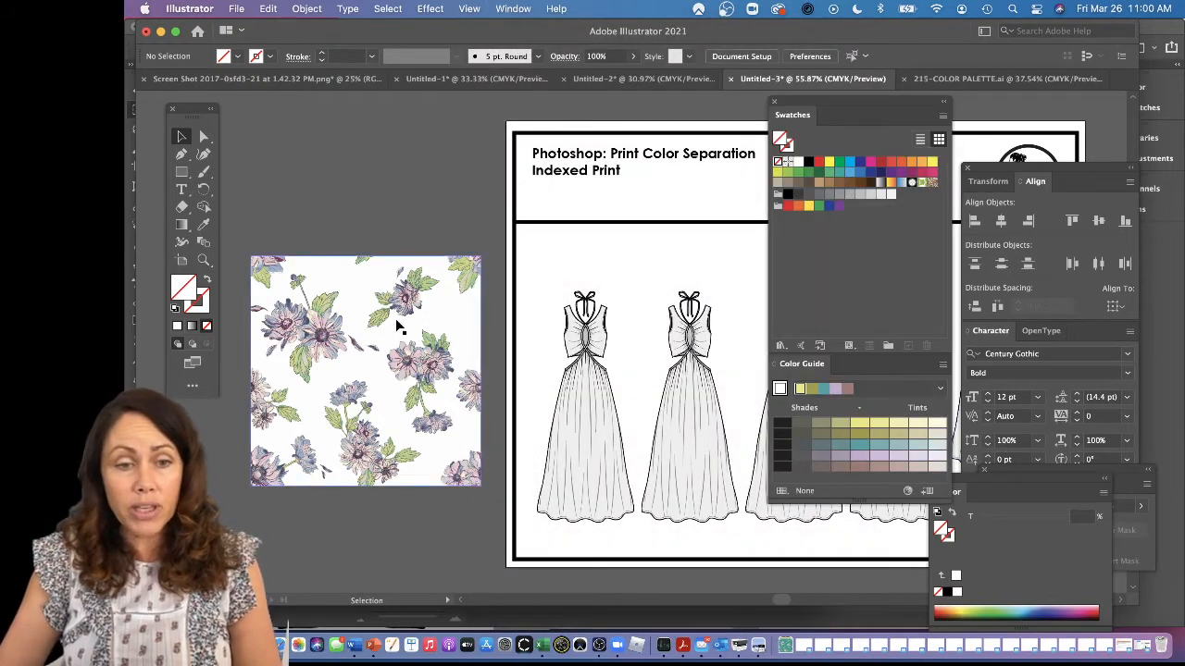
pyautogui.moveTo(379, 378); pyautogui.dragTo(865, 278)
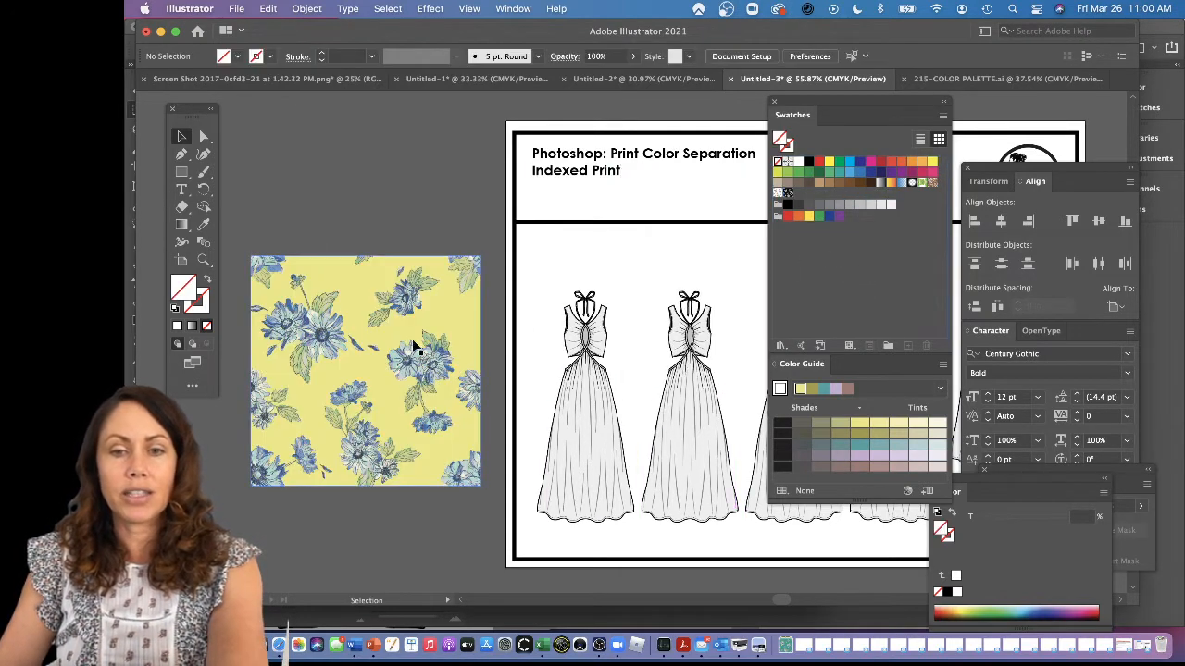
pyautogui.moveTo(275, 379); pyautogui.dragTo(818, 312)
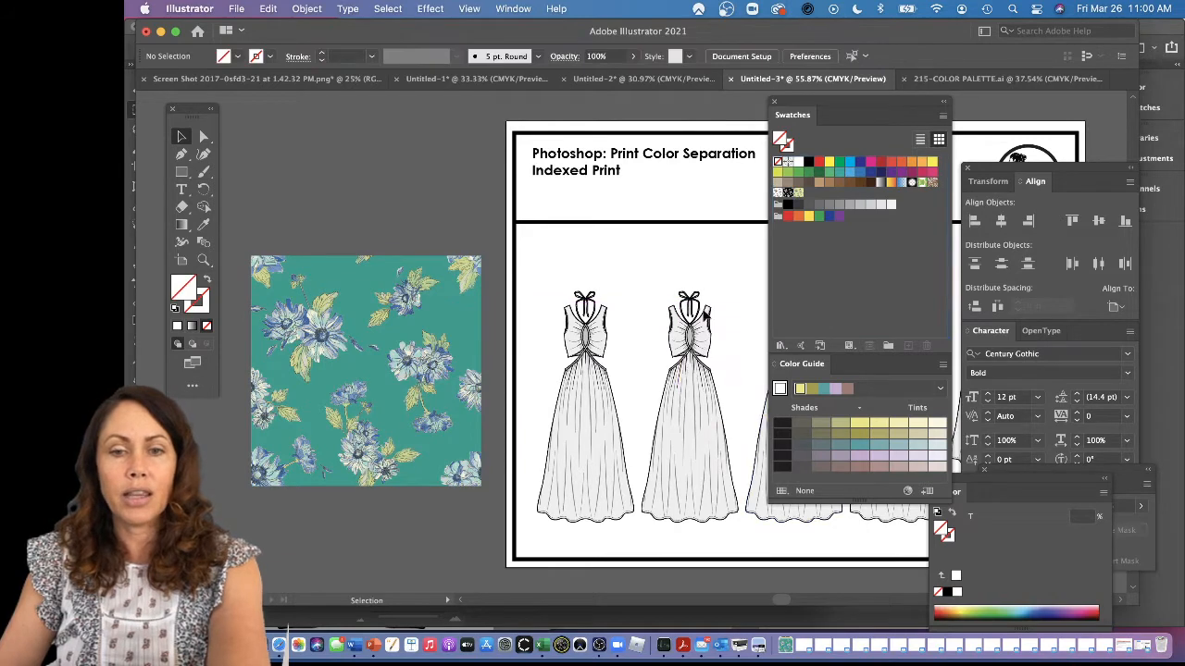
pyautogui.moveTo(380, 336); pyautogui.dragTo(861, 275)
pyautogui.press('Delete')
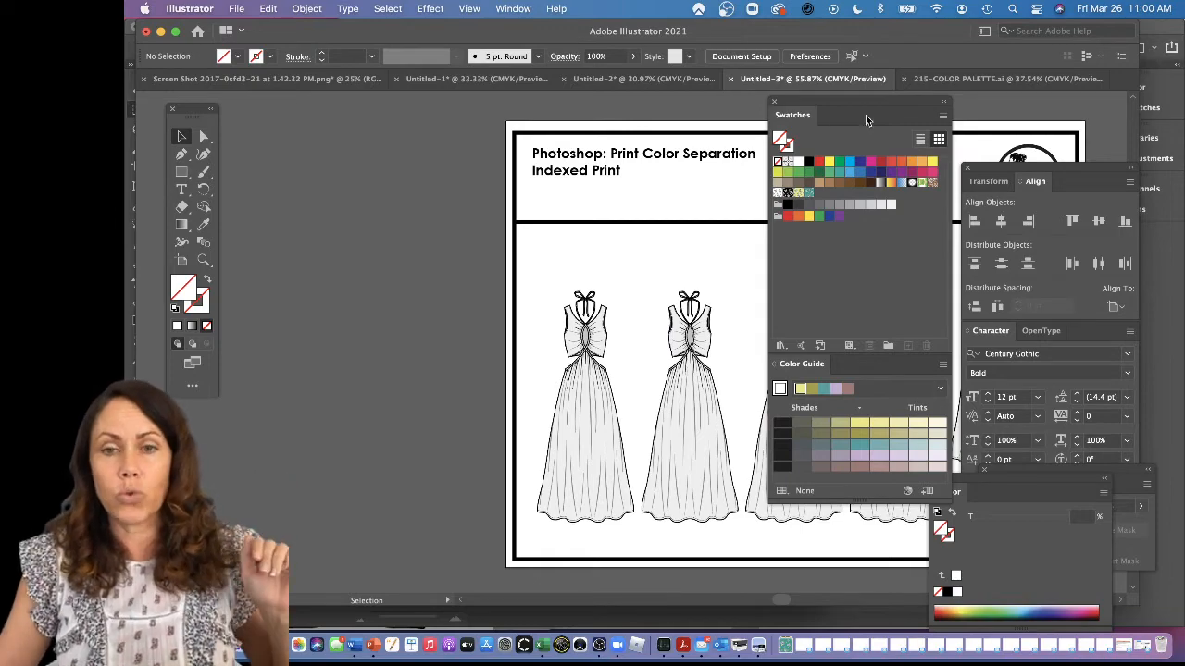
pyautogui.moveTo(843, 107); pyautogui.dragTo(1046, 118)
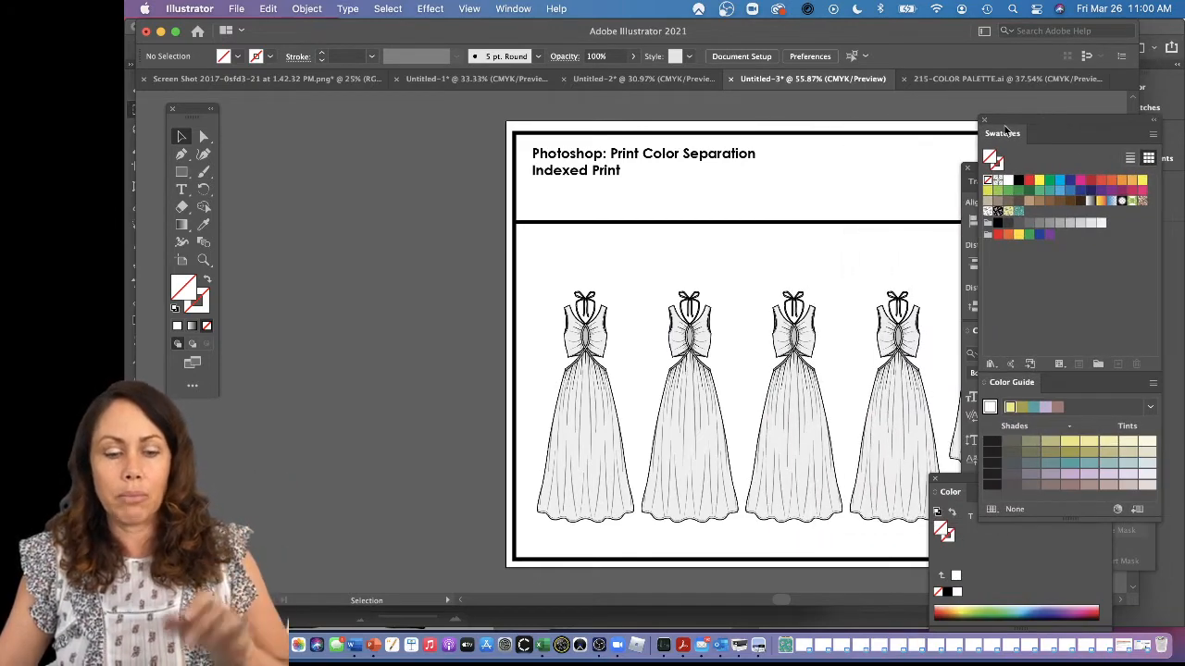
# Try to select the dresses' matching fill areas by sampling the first dress's skirt with the Magic Wand.
pyautogui.moveTo(862, 238); pyautogui.dragTo(663, 217)
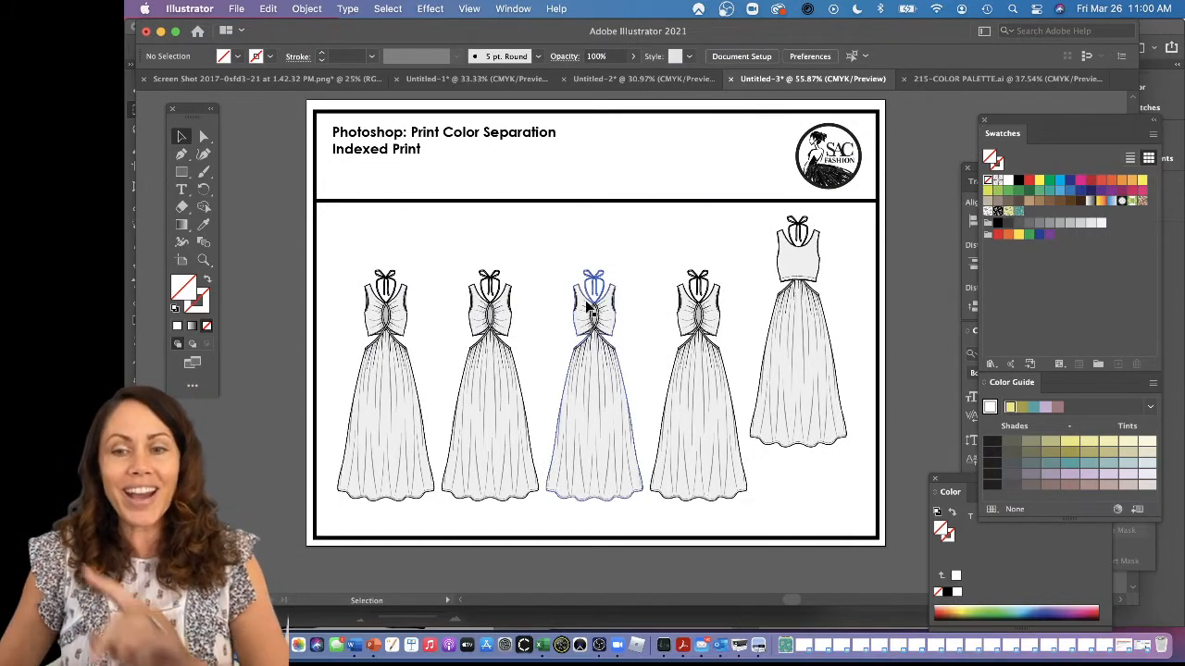
pyautogui.click(385, 394)
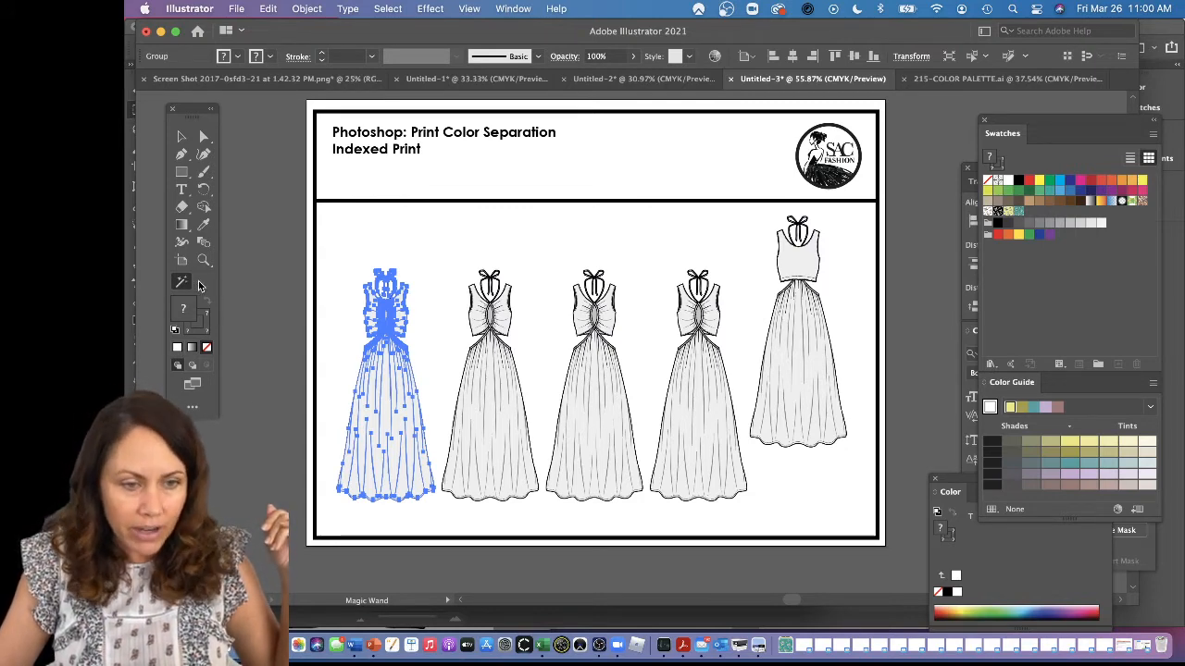
pyautogui.click(248, 304)
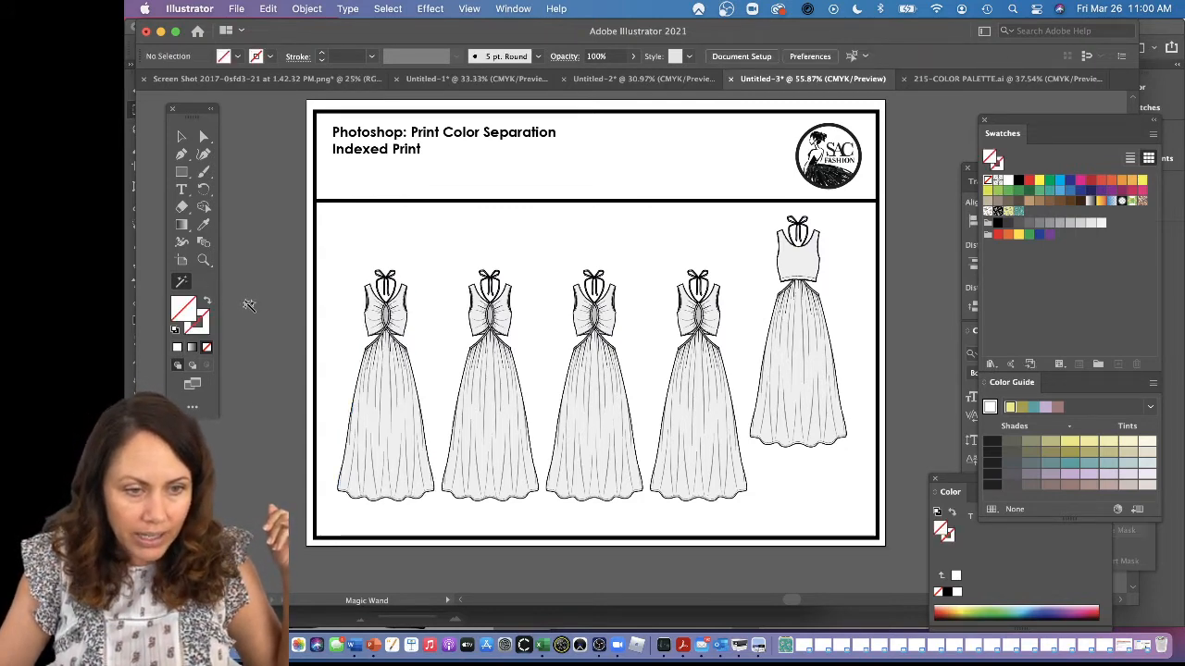
pyautogui.click(387, 435)
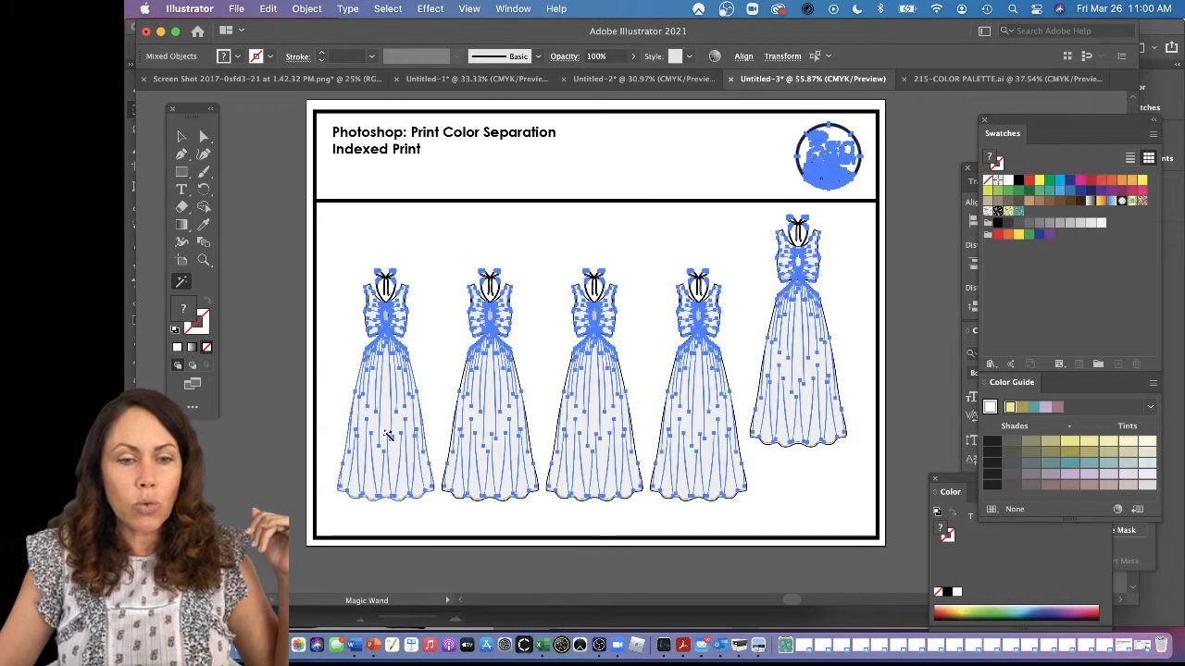
pyautogui.click(389, 433)
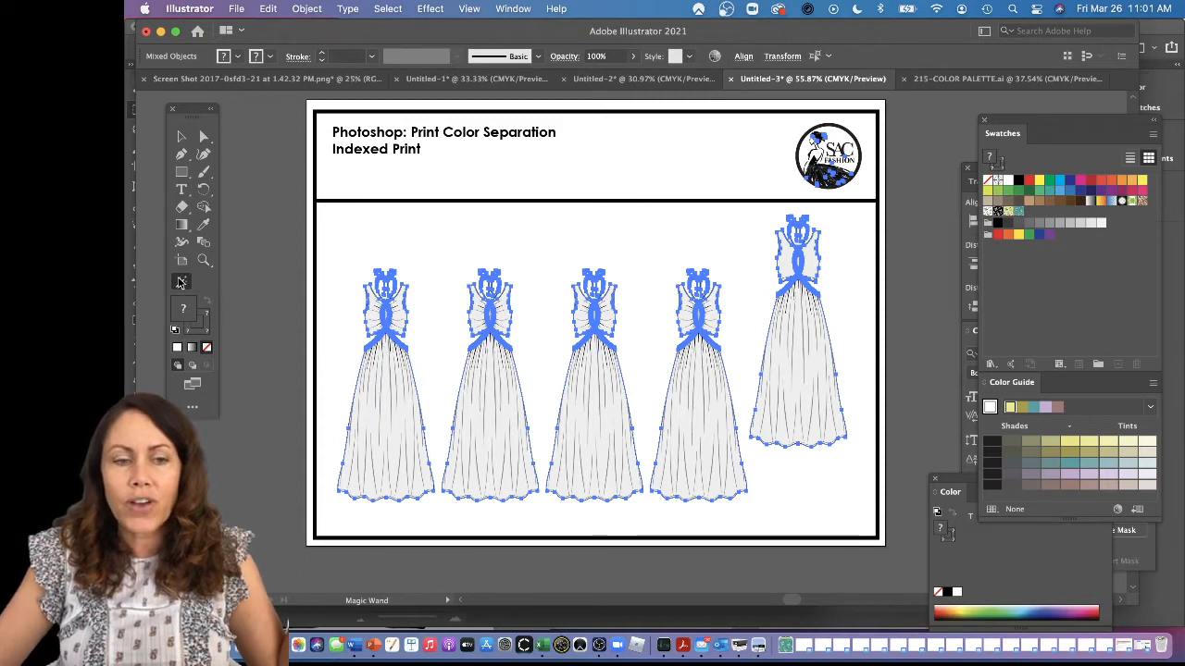
# Set the Magic Wand's Fill Color tolerance to 0 and test the selection on the first dress's skirt.
pyautogui.doubleClick(181, 283)
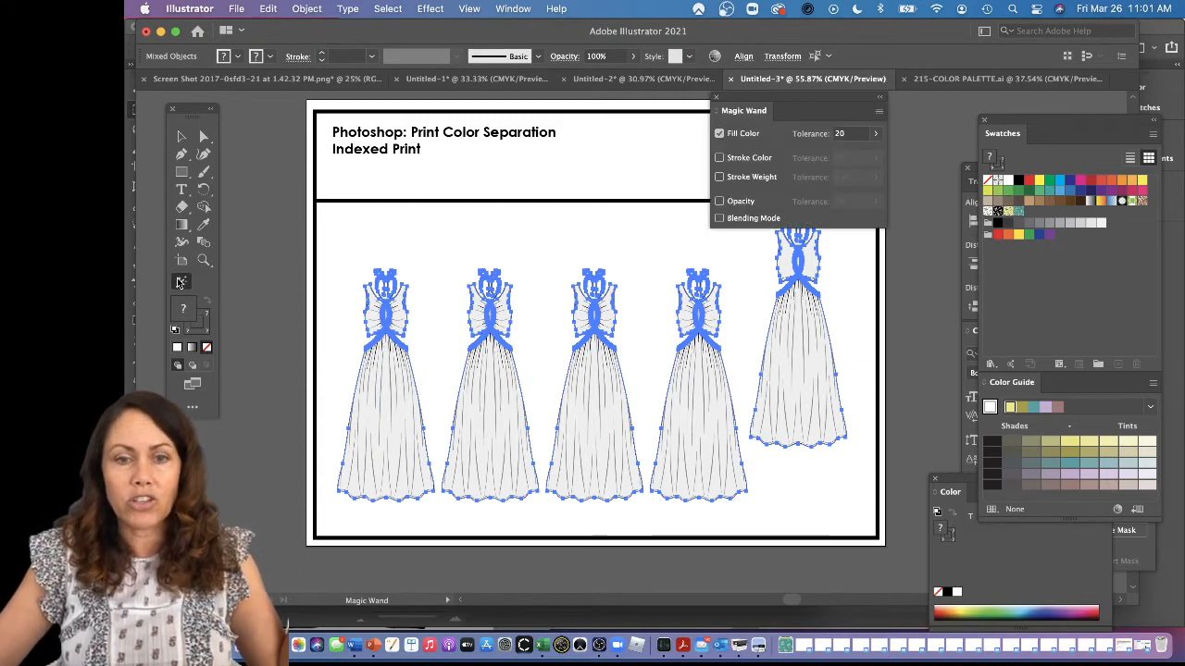
pyautogui.click(845, 134)
pyautogui.write('0')
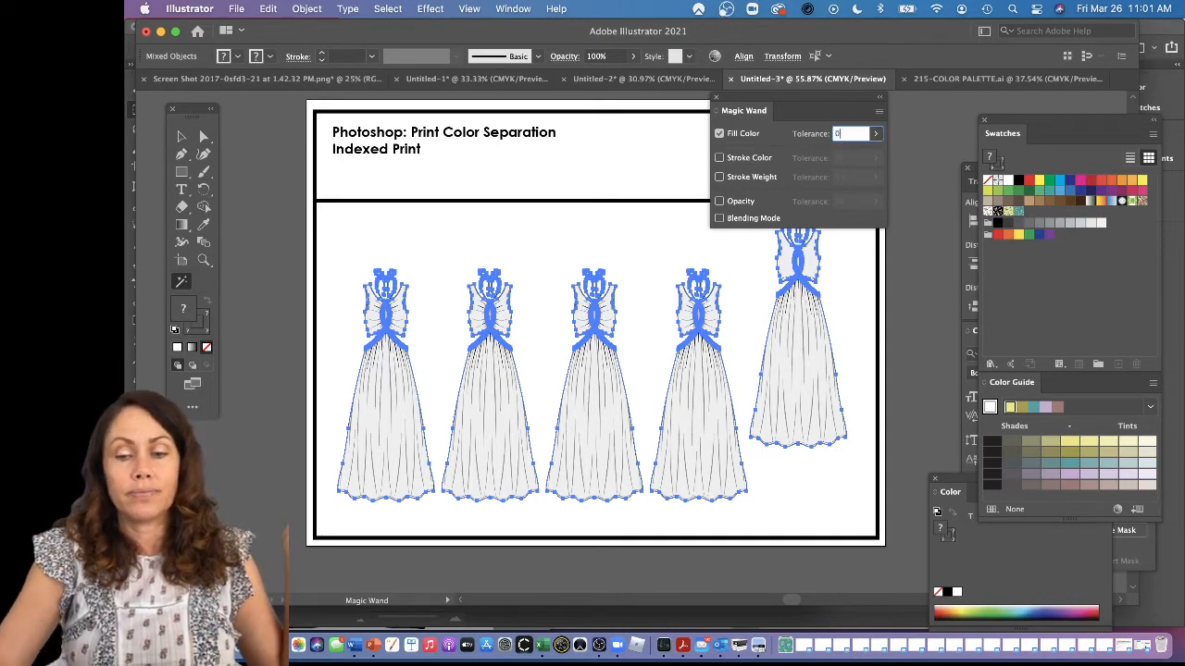
pyautogui.click(620, 239)
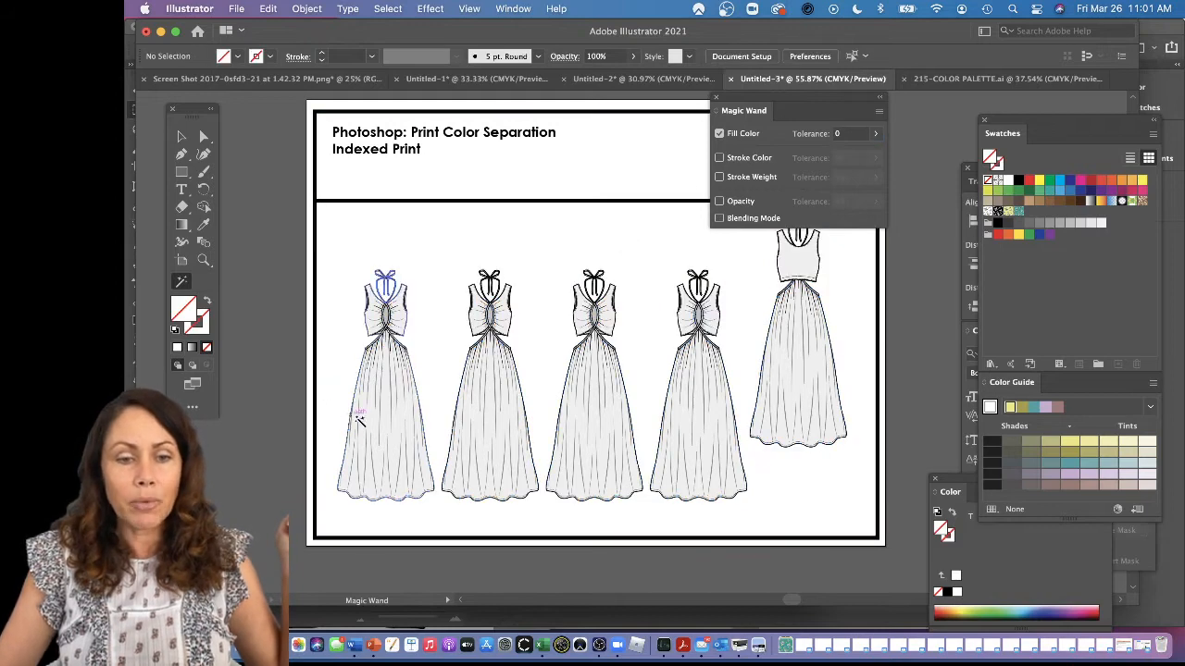
pyautogui.click(386, 436)
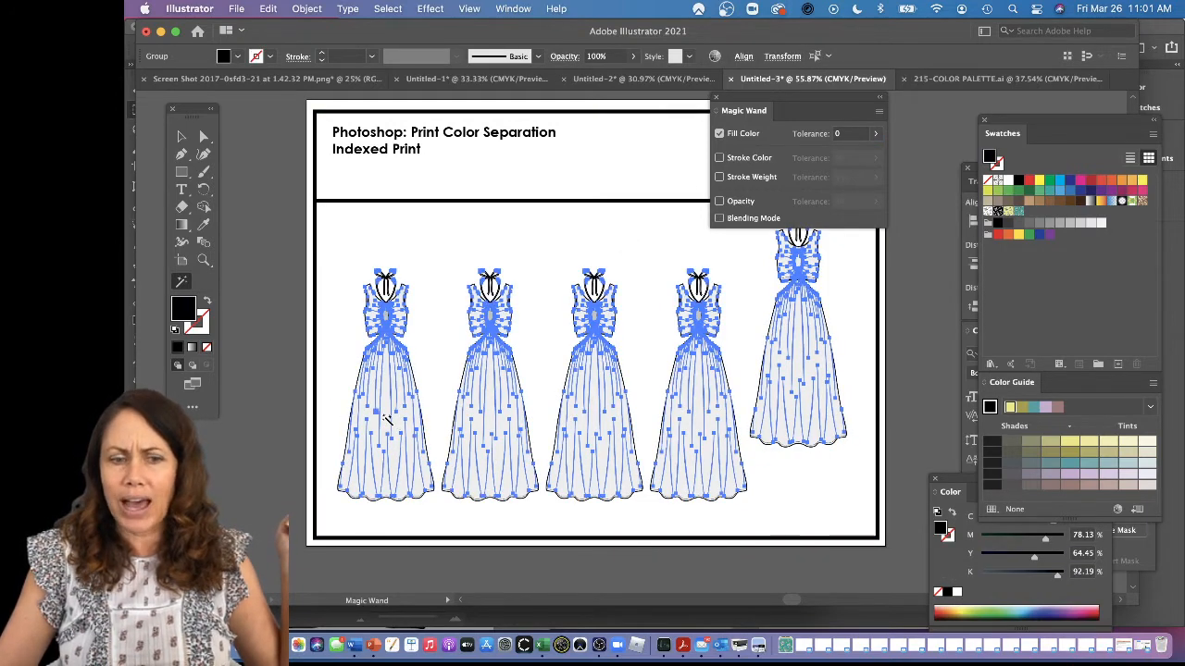
pyautogui.click(438, 381)
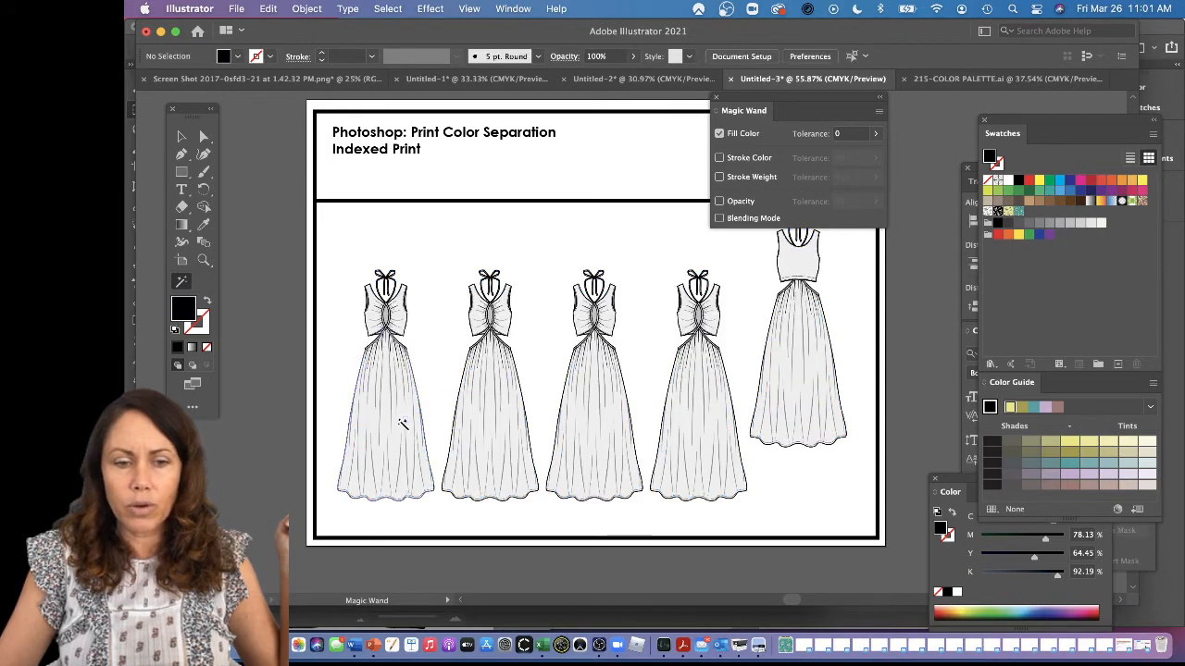
# Select the five dresses' light grey fill areas with the Magic Wand, close its panel, and fill them with the white floral pattern.
pyautogui.click(400, 425)
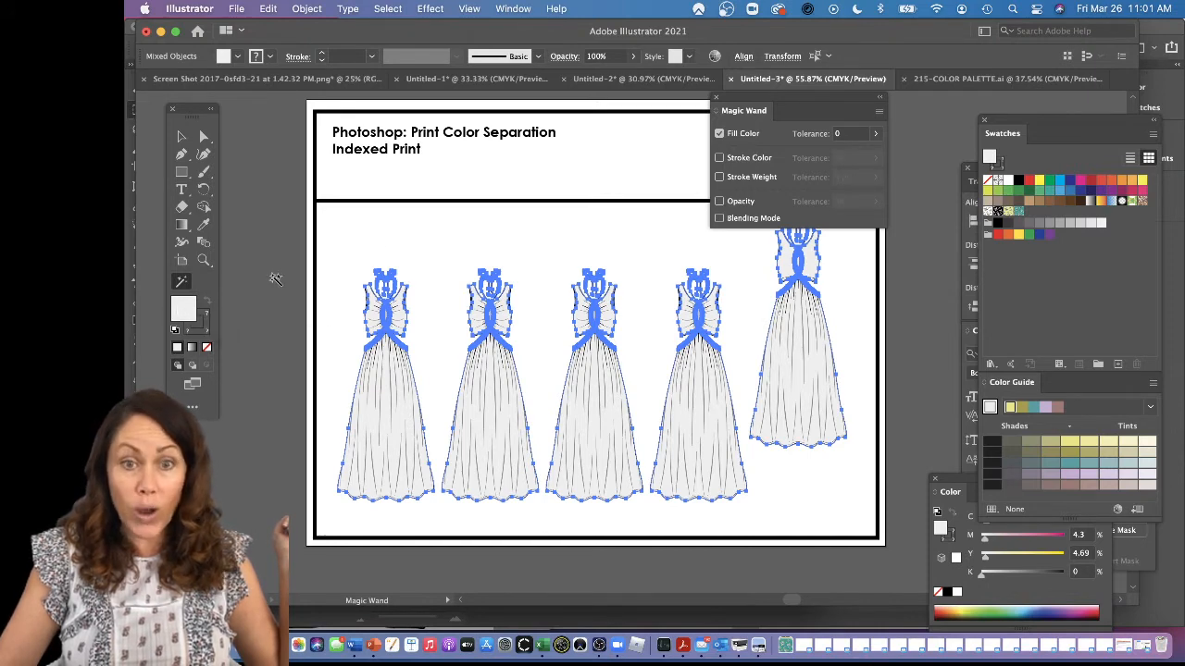
pyautogui.click(720, 134)
pyautogui.click(718, 98)
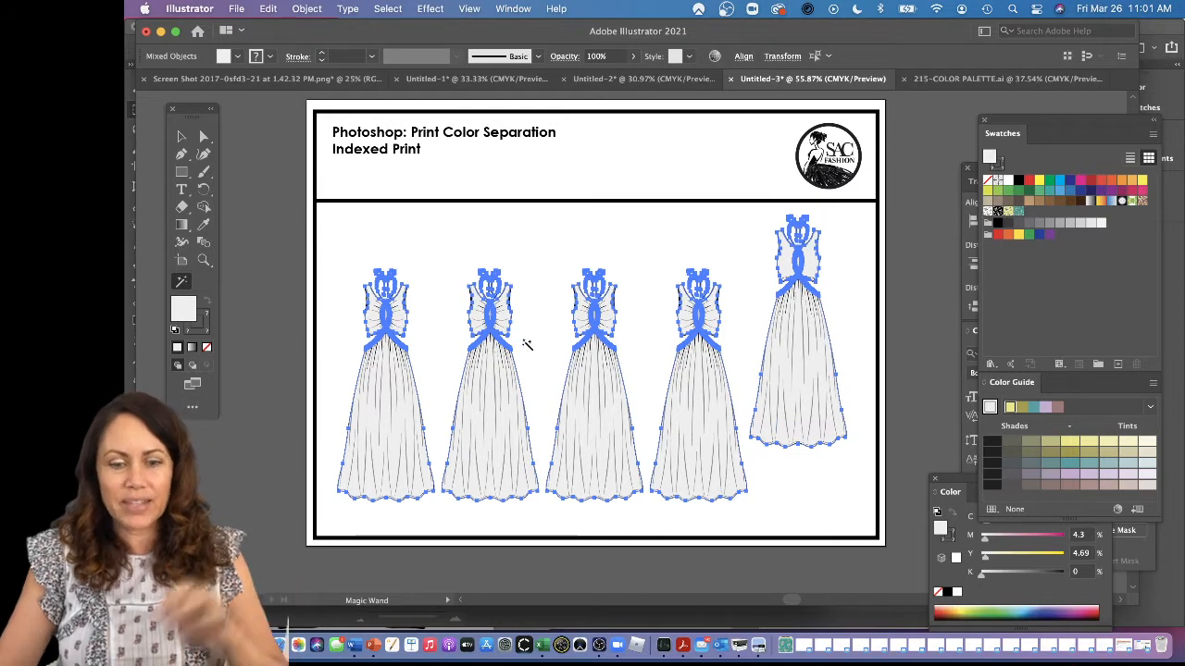
pyautogui.press('v')
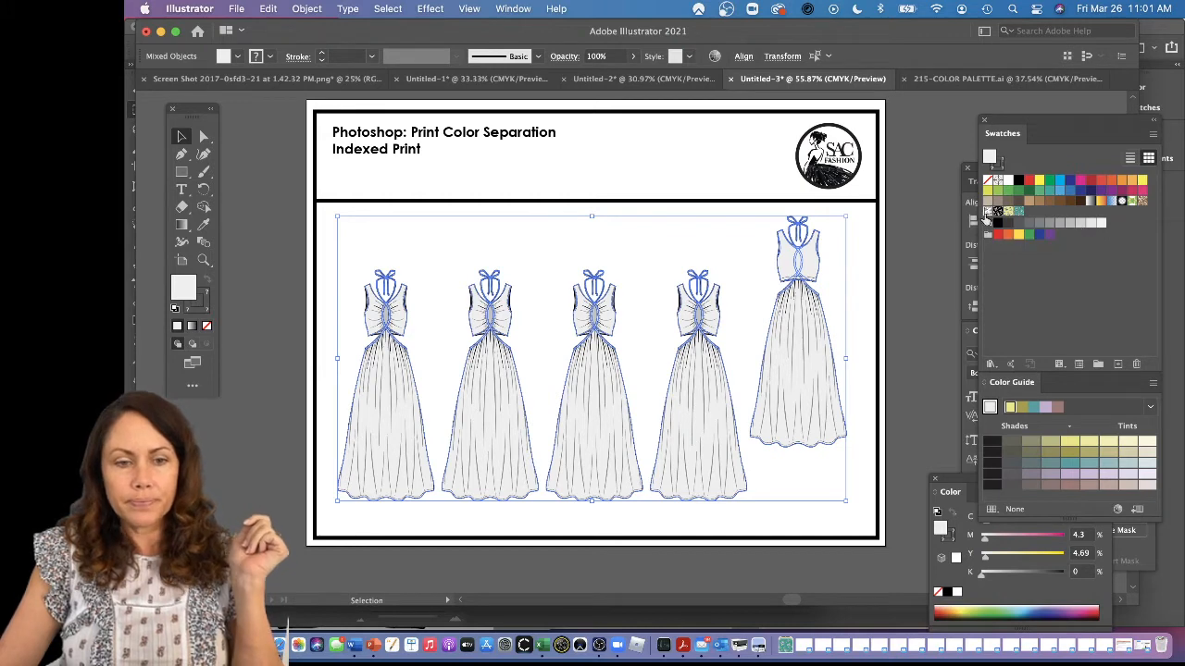
pyautogui.click(989, 212)
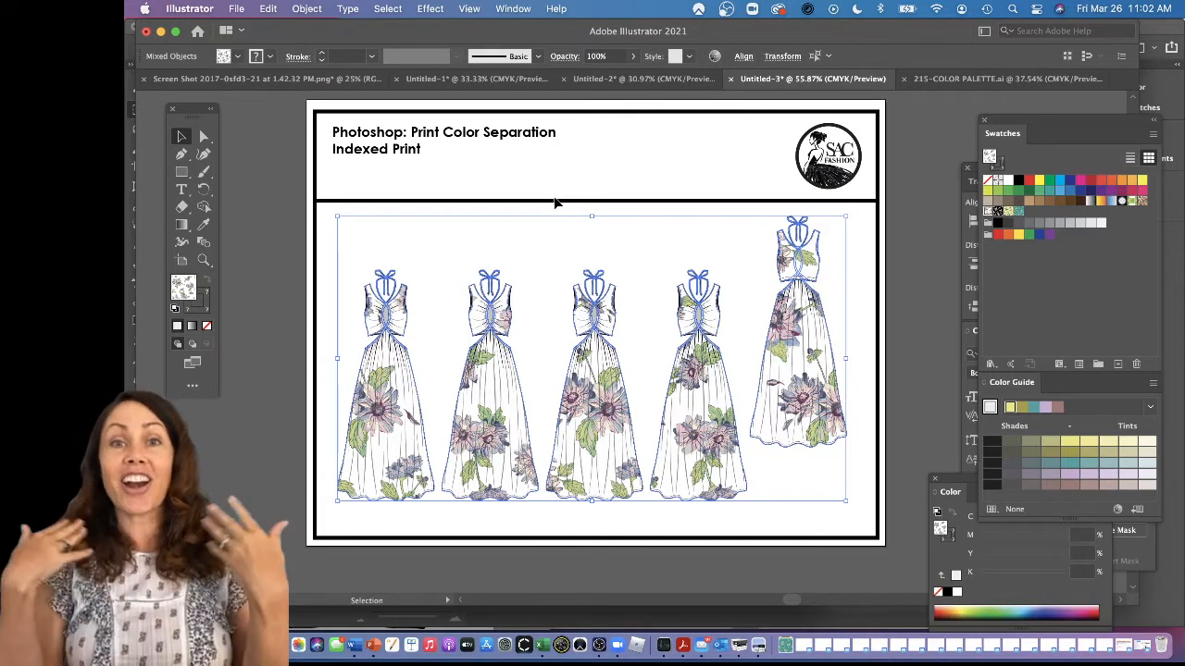
# Try scaling the selected dress fills freehand with the Scale tool, and undo the distortion of the shapes.
pyautogui.press('s')
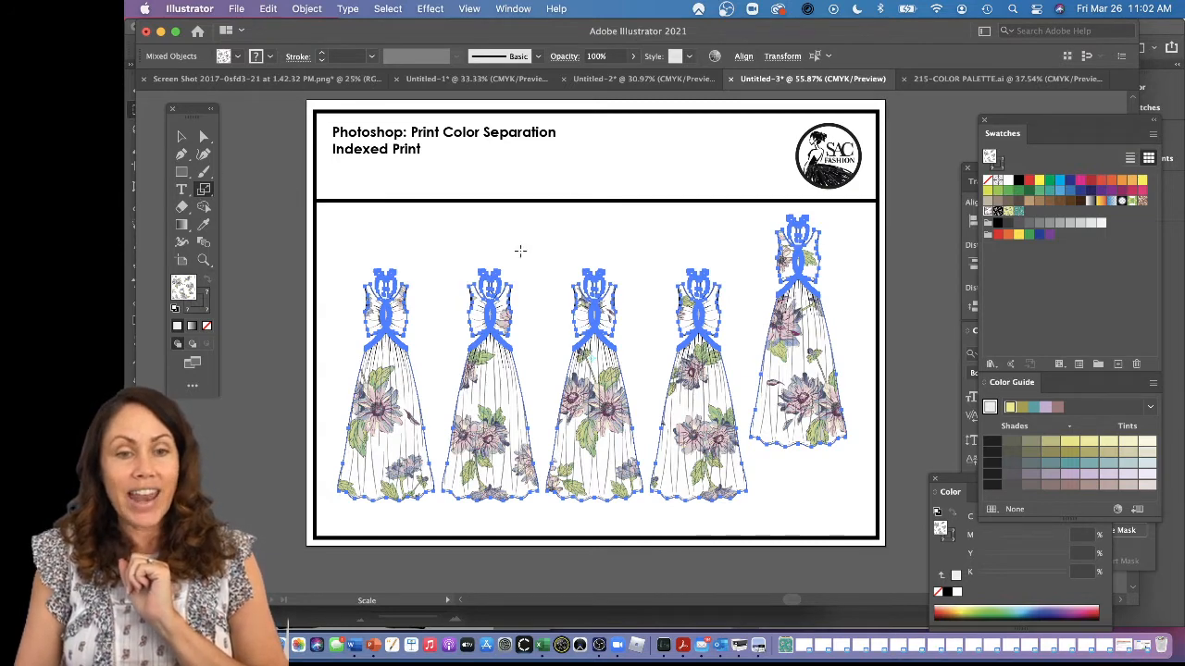
pyautogui.moveTo(472, 250); pyautogui.dragTo(500, 353)
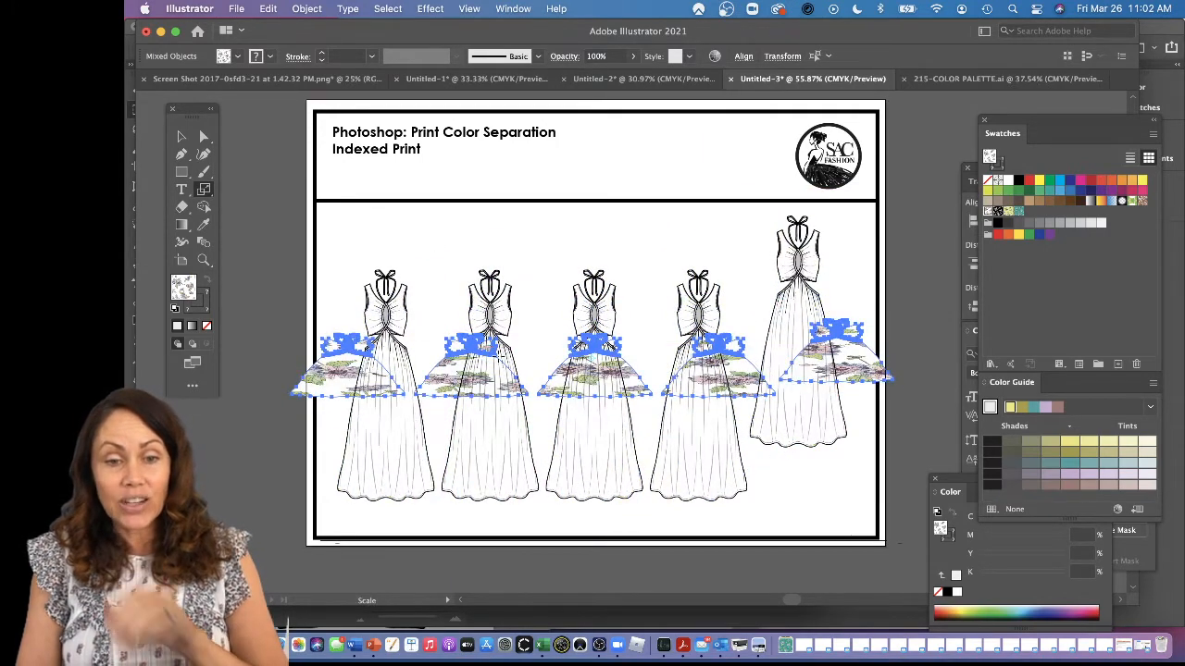
pyautogui.press('v')
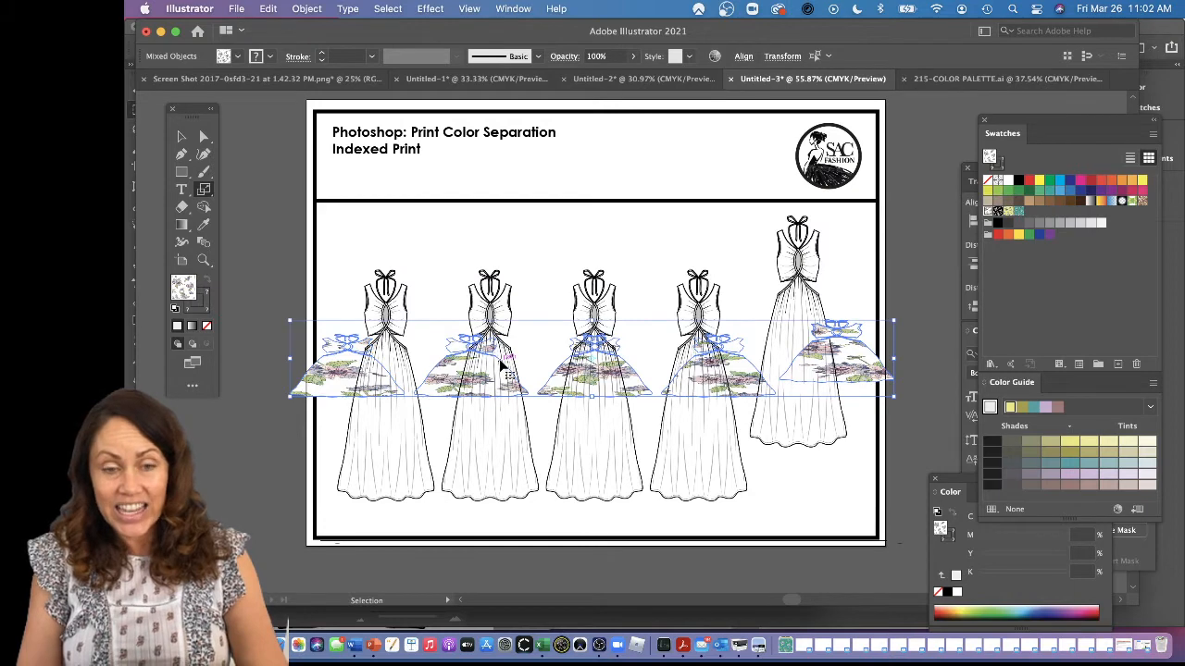
pyautogui.press('super+z')
# Try scaling only the floral pattern inside the dress fills to 100% width and about 58% height, and undo the change.
pyautogui.press('s')
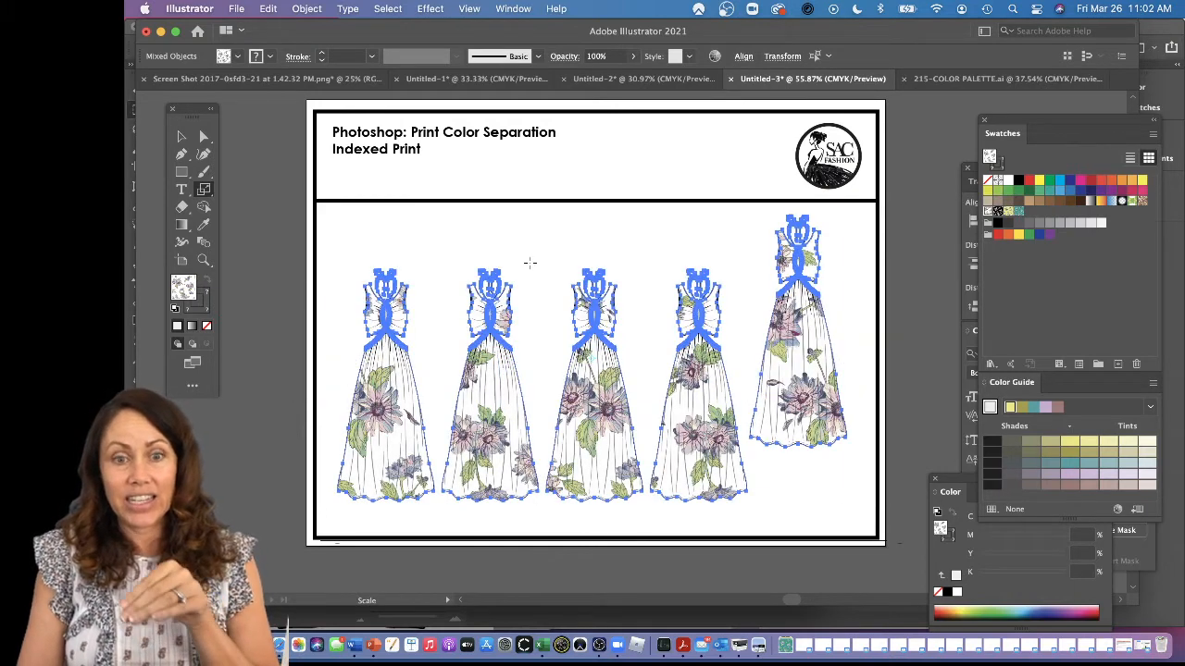
pyautogui.moveTo(532, 245); pyautogui.dragTo(524, 299)
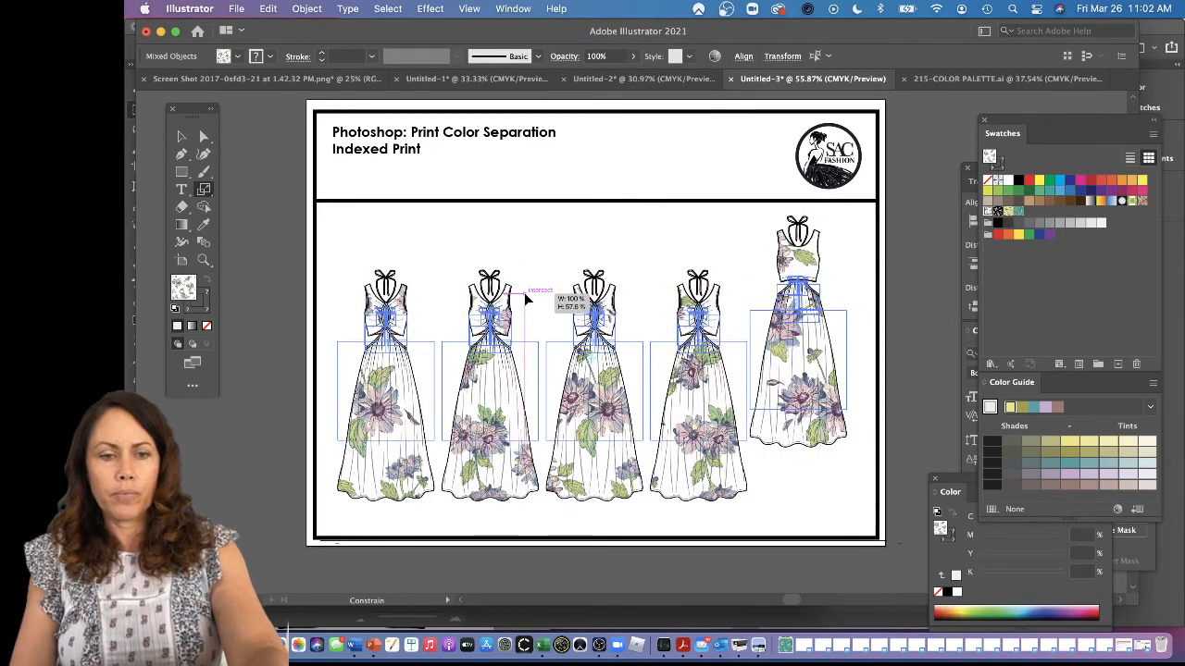
pyautogui.hotkey('shift', '`')
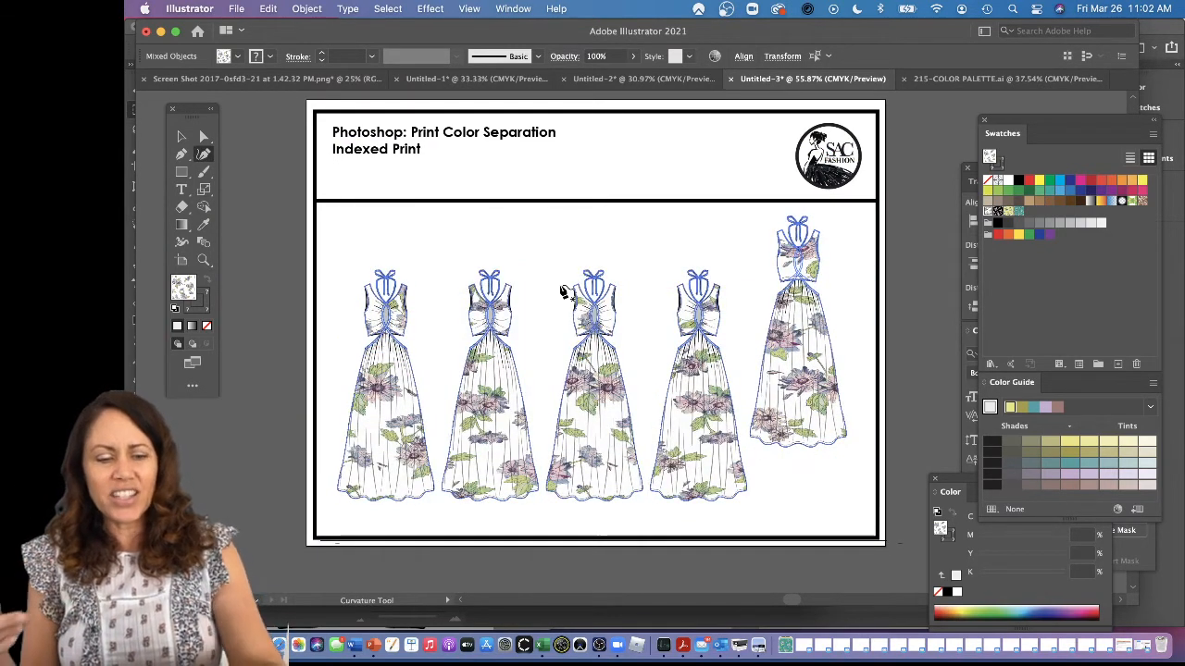
pyautogui.press('v')
pyautogui.press('super+z')
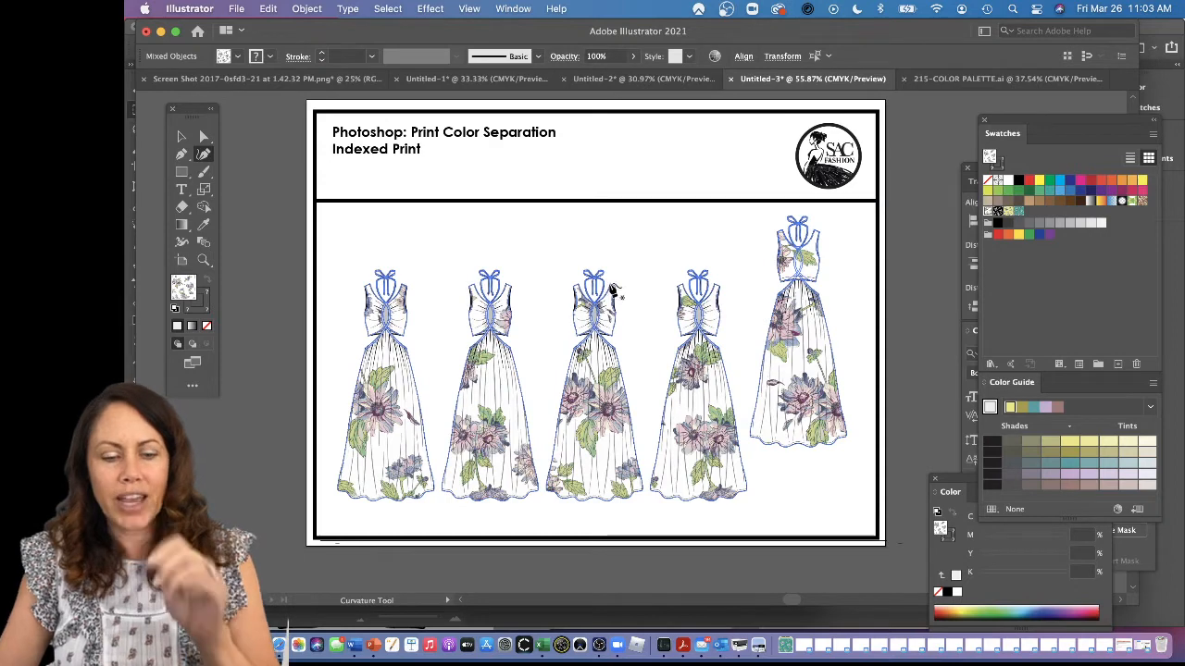
# Select every dress except the first one and lock the four of them.
pyautogui.press('v')
pyautogui.click(551, 243)
pyautogui.click(481, 388)
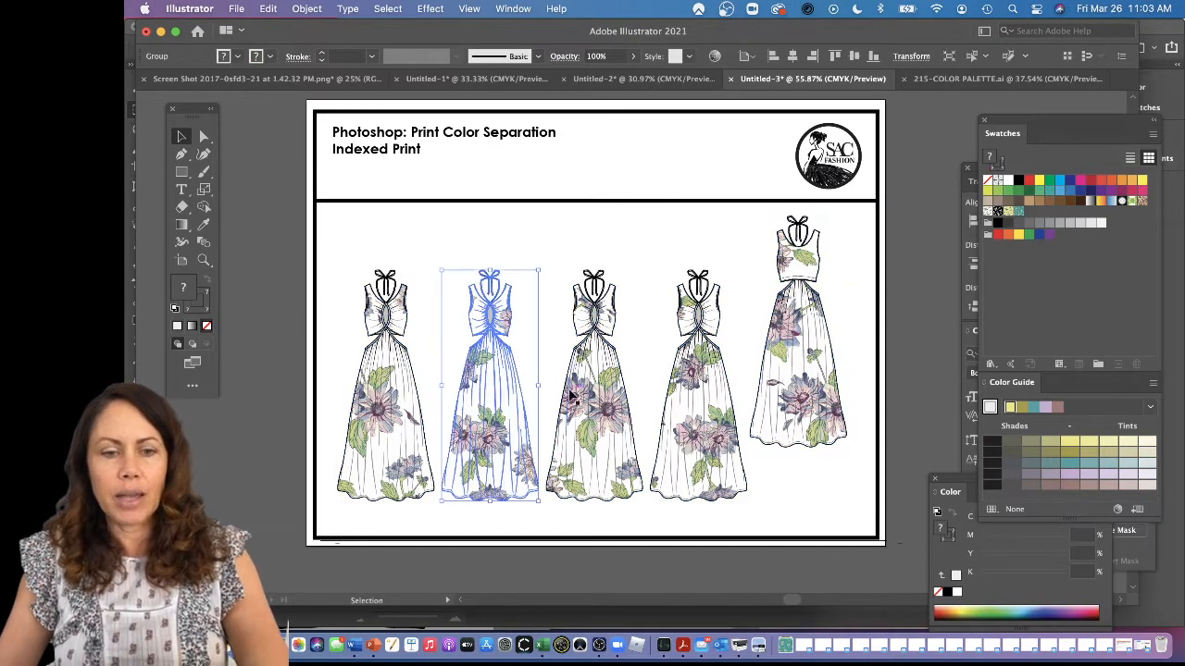
pyautogui.keyDown('shift'); pyautogui.click(593, 389); pyautogui.keyUp('shift')
pyautogui.keyDown('shift'); pyautogui.click(694, 389); pyautogui.keyUp('shift')
pyautogui.keyDown('shift'); pyautogui.click(818, 335); pyautogui.keyUp('shift')
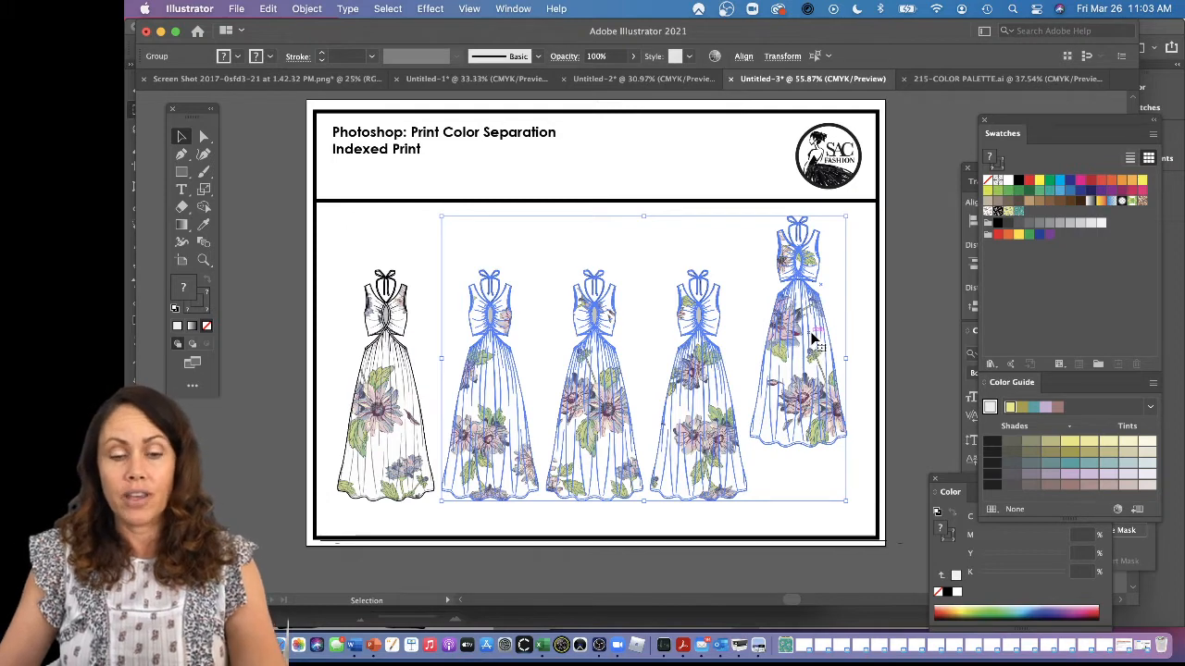
pyautogui.press('super+2')
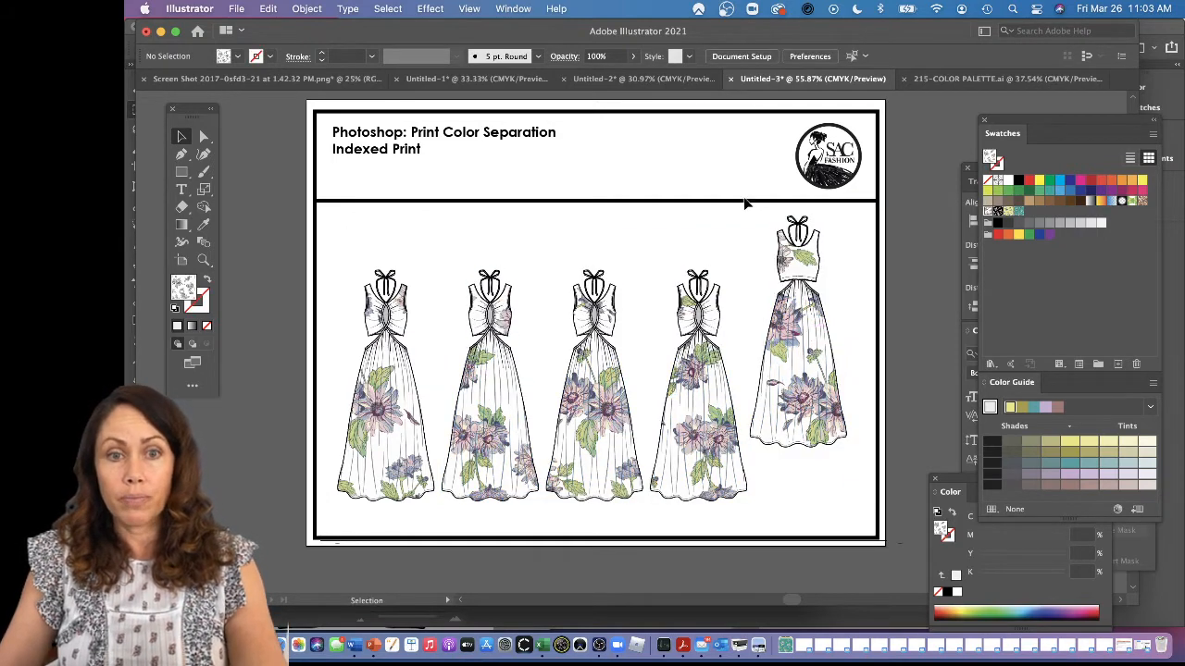
# Open the Layers panel, expand Layer 1 to show its locked groups, and move the panel off the dresses.
pyautogui.click(514, 8)
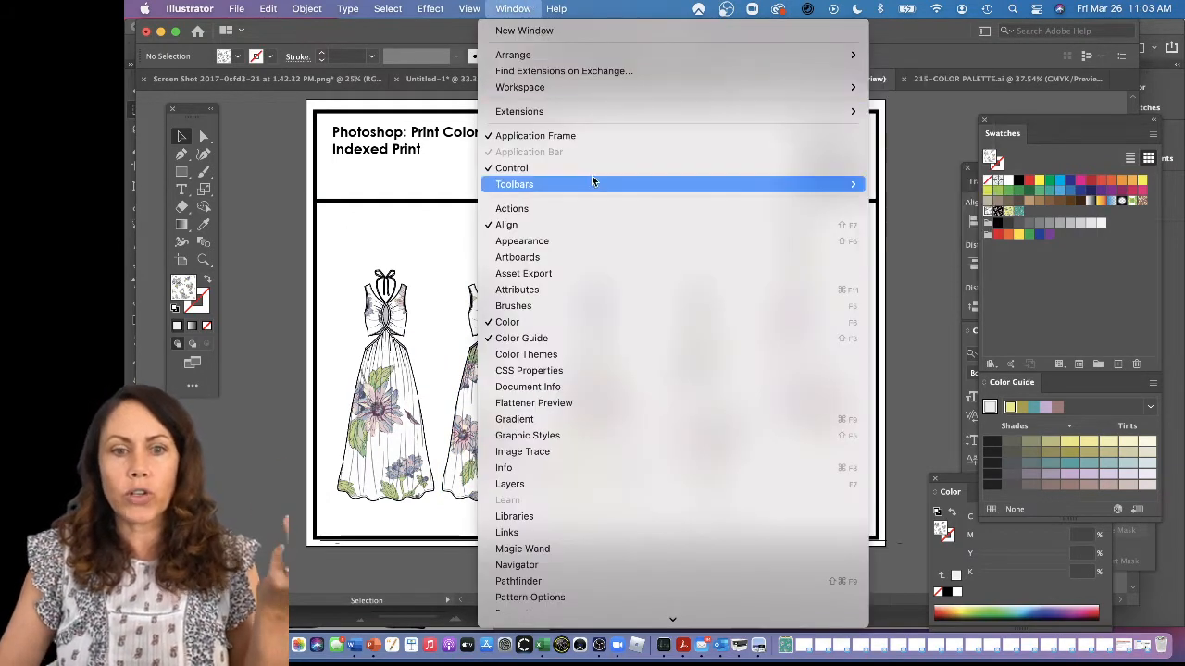
pyautogui.click(648, 489)
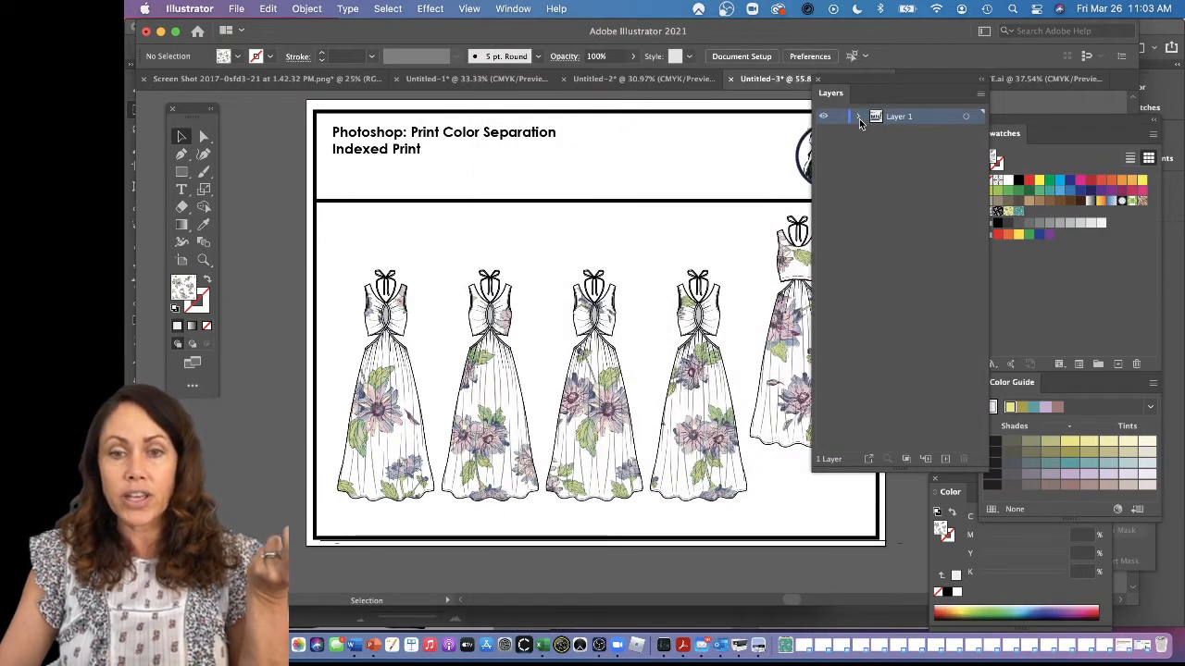
pyautogui.click(859, 117)
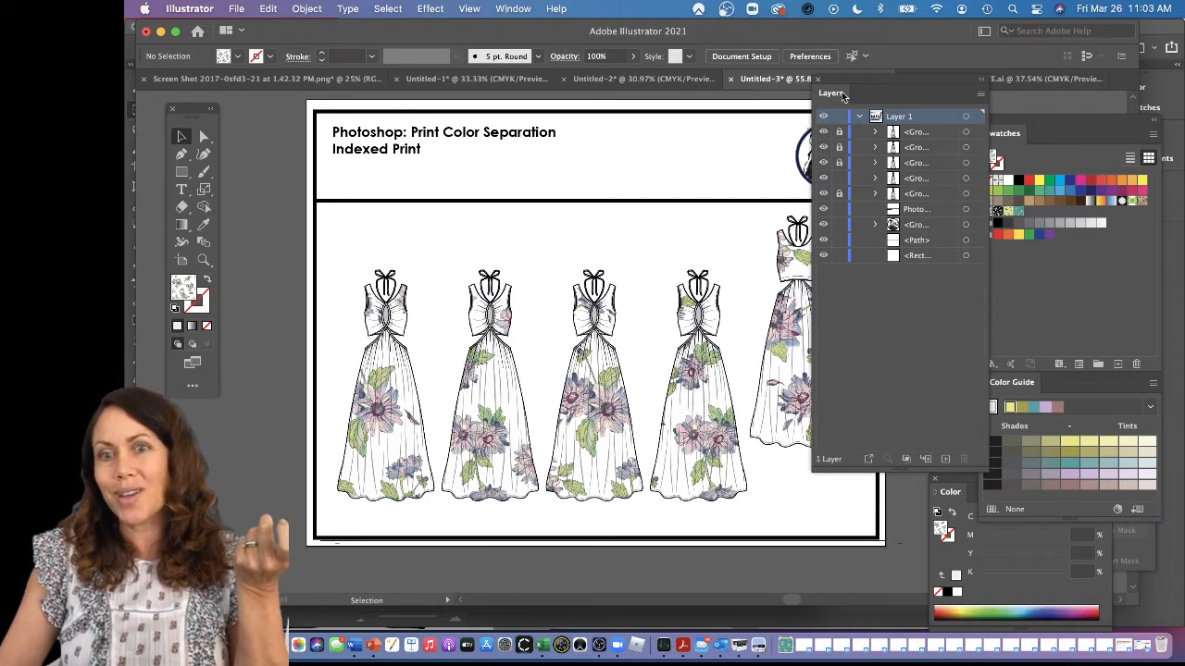
pyautogui.moveTo(916, 85); pyautogui.dragTo(996, 104)
# Select the floral-filled areas of the first dress with the Magic Wand, without its black fold lines.
pyautogui.click(396, 426)
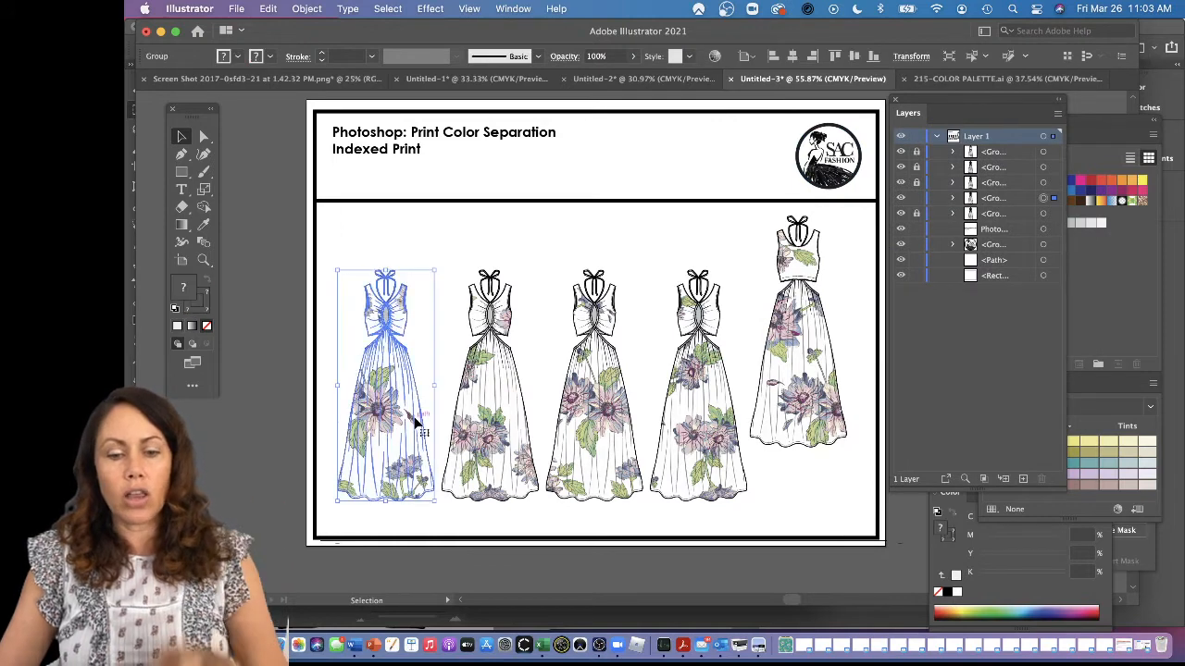
pyautogui.press('y')
pyautogui.click(407, 431)
pyautogui.click(389, 421)
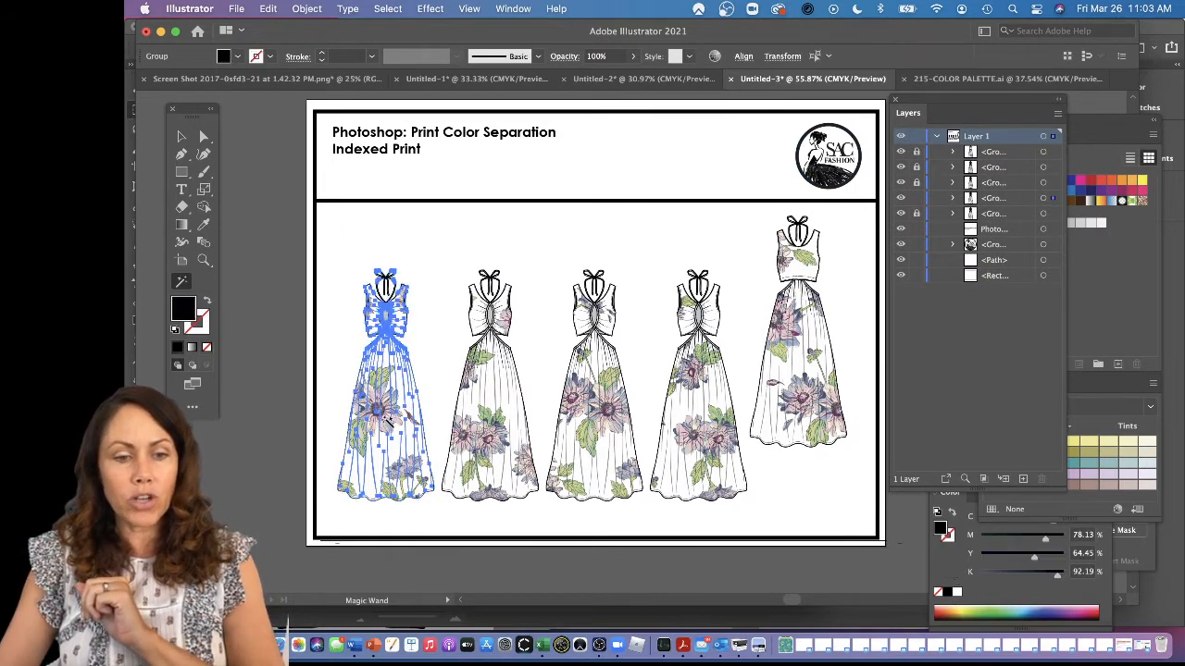
pyautogui.press('z')
pyautogui.moveTo(326, 362); pyautogui.dragTo(514, 503)
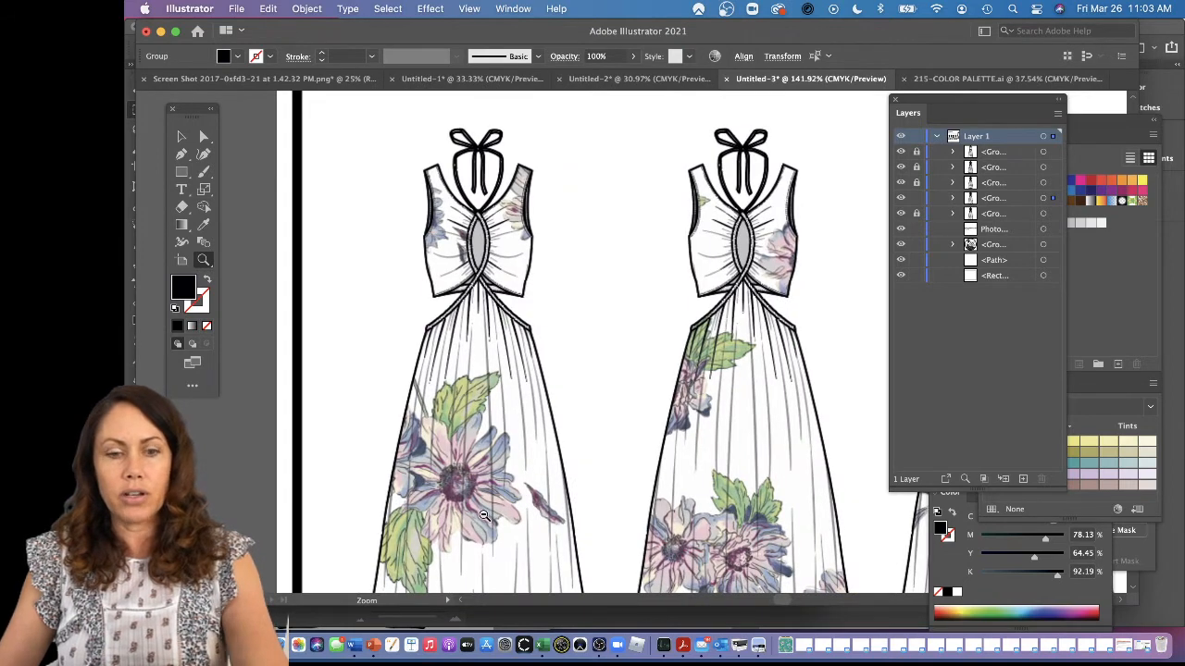
pyautogui.press('y')
pyautogui.click(505, 517)
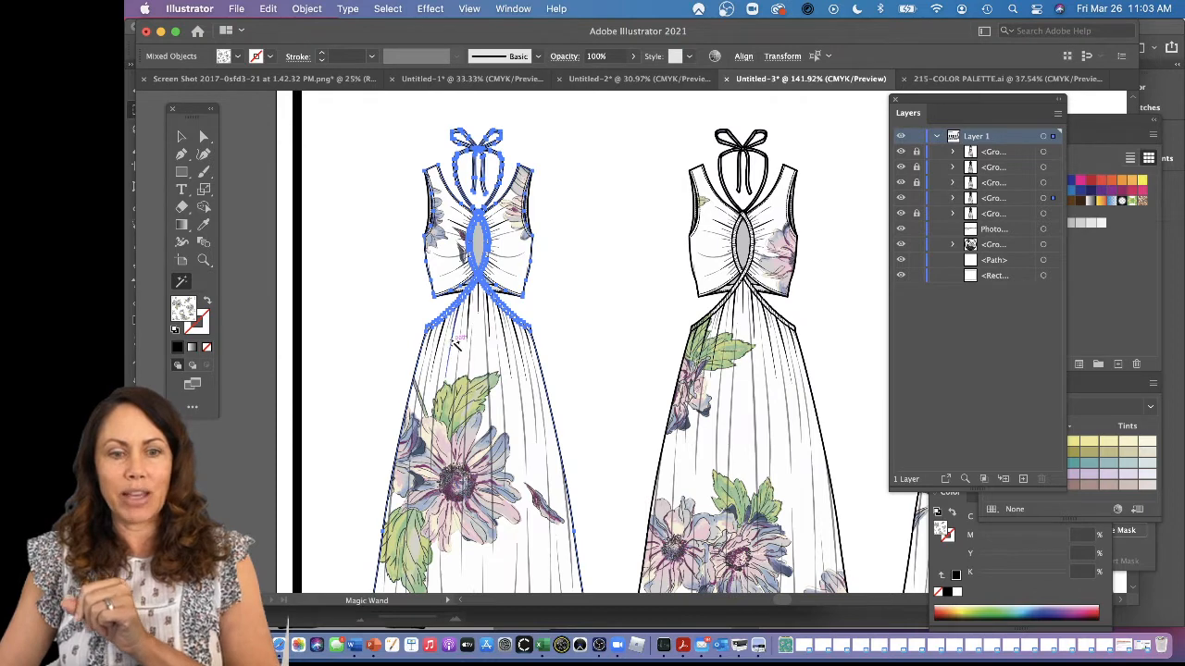
pyautogui.press('v')
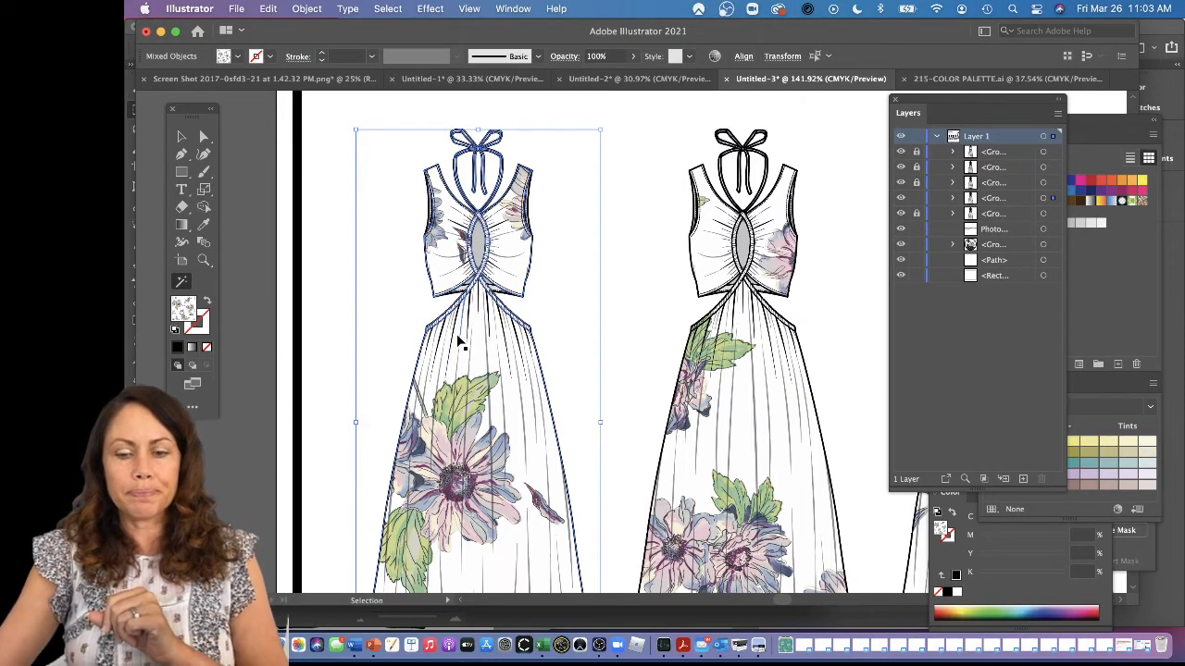
# Clear the selection and reselect the first dress's floral fill areas with the Magic Wand with the whole row of dresses in view.
pyautogui.press('super+1')
pyautogui.press('y')
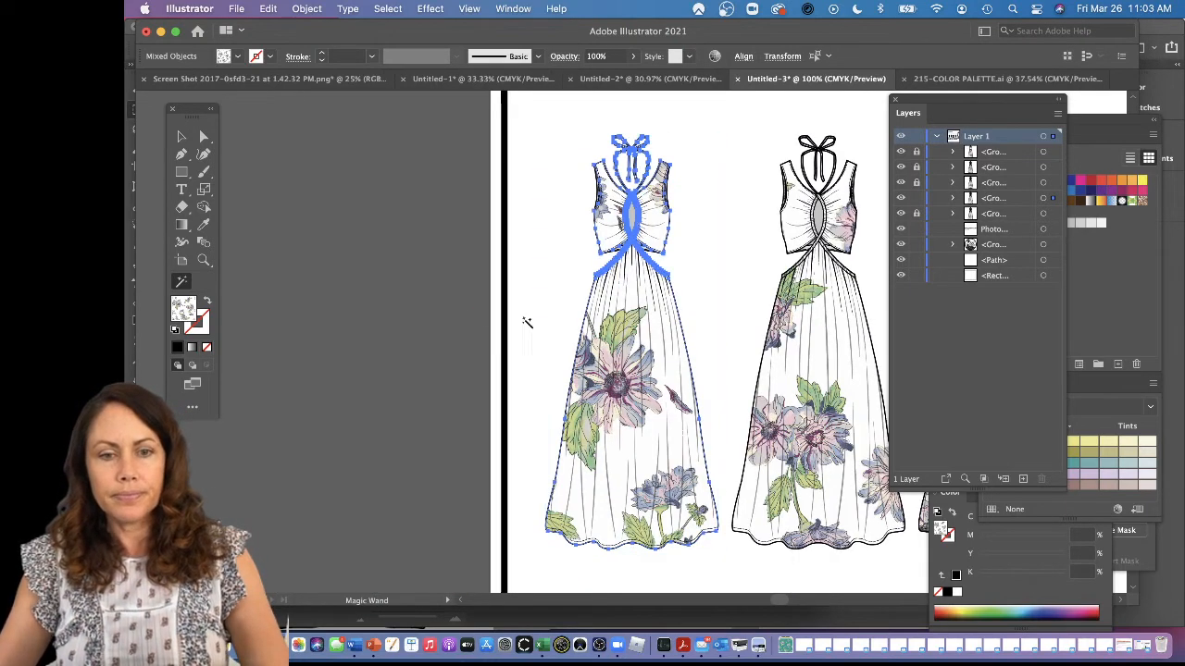
pyautogui.press('super+minus')
pyautogui.press('super+minus')
pyautogui.press('super+minus')
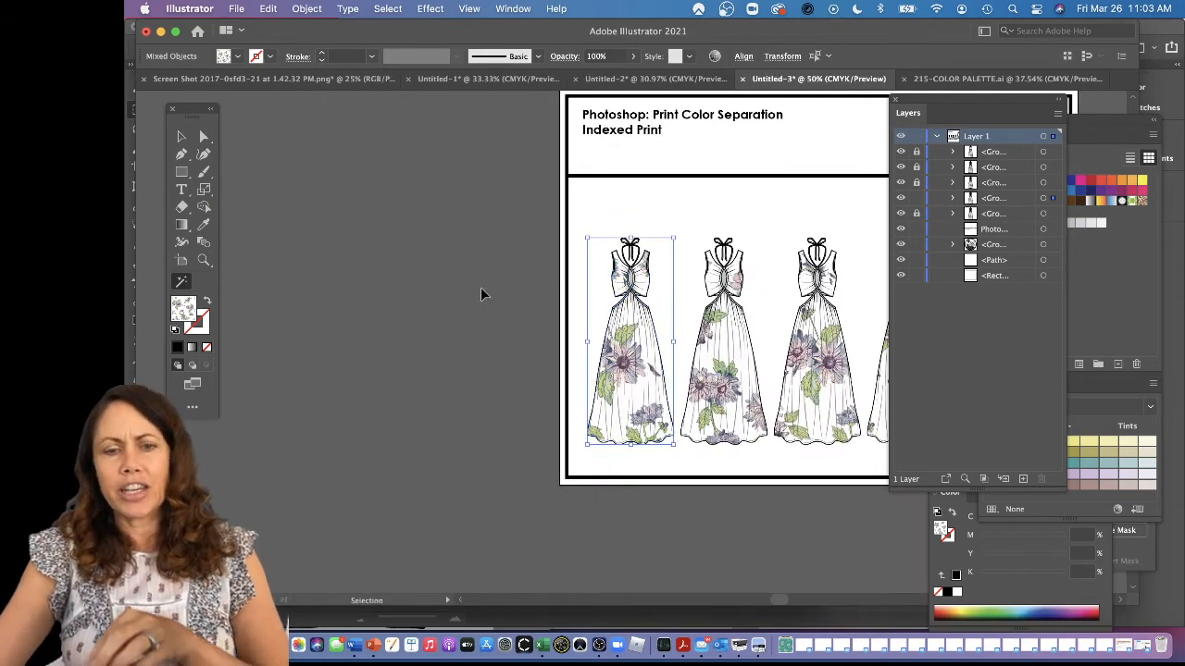
pyautogui.click(485, 292)
pyautogui.press('super+equal')
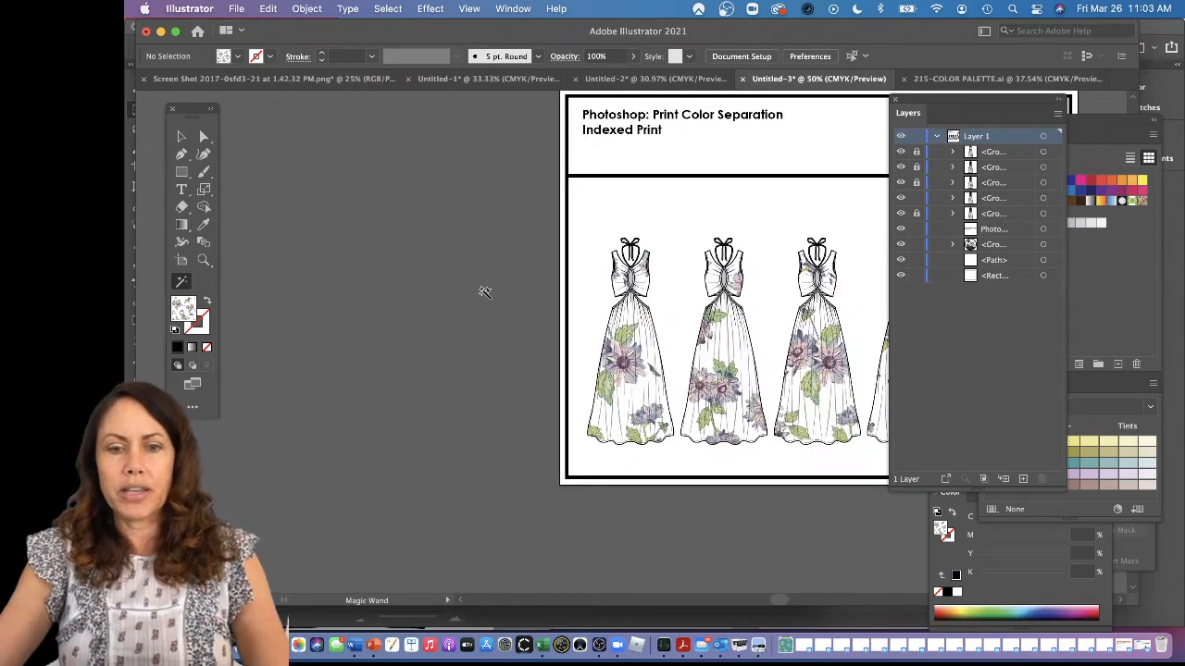
pyautogui.moveTo(510, 291); pyautogui.dragTo(386, 294)
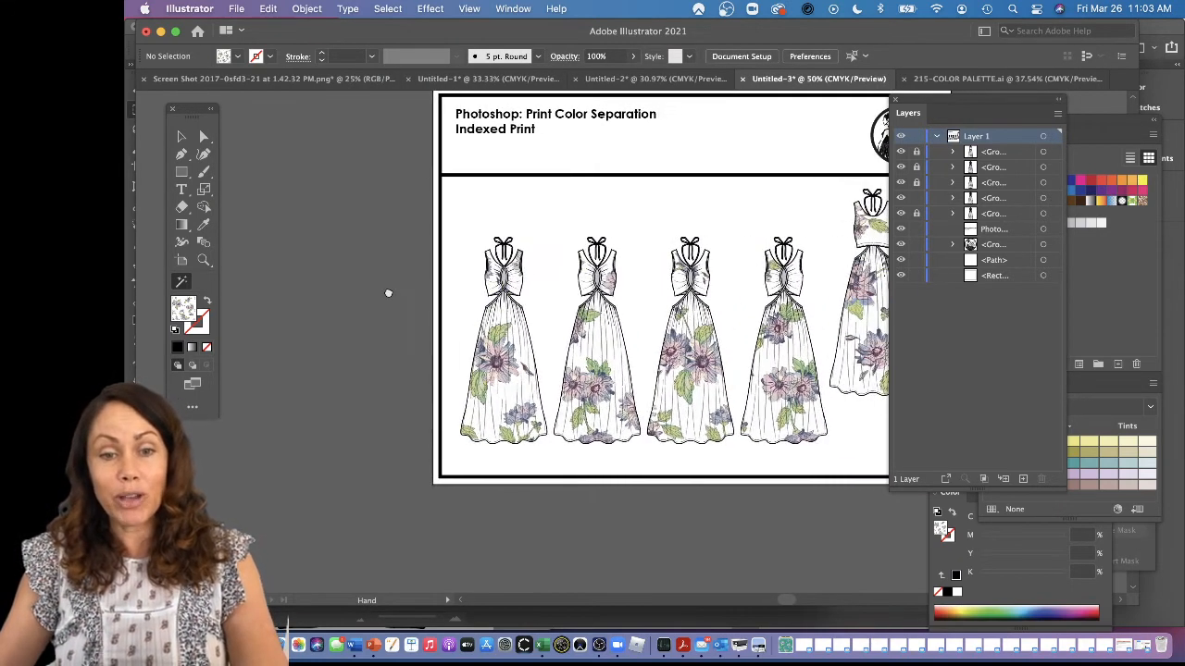
pyautogui.click(513, 400)
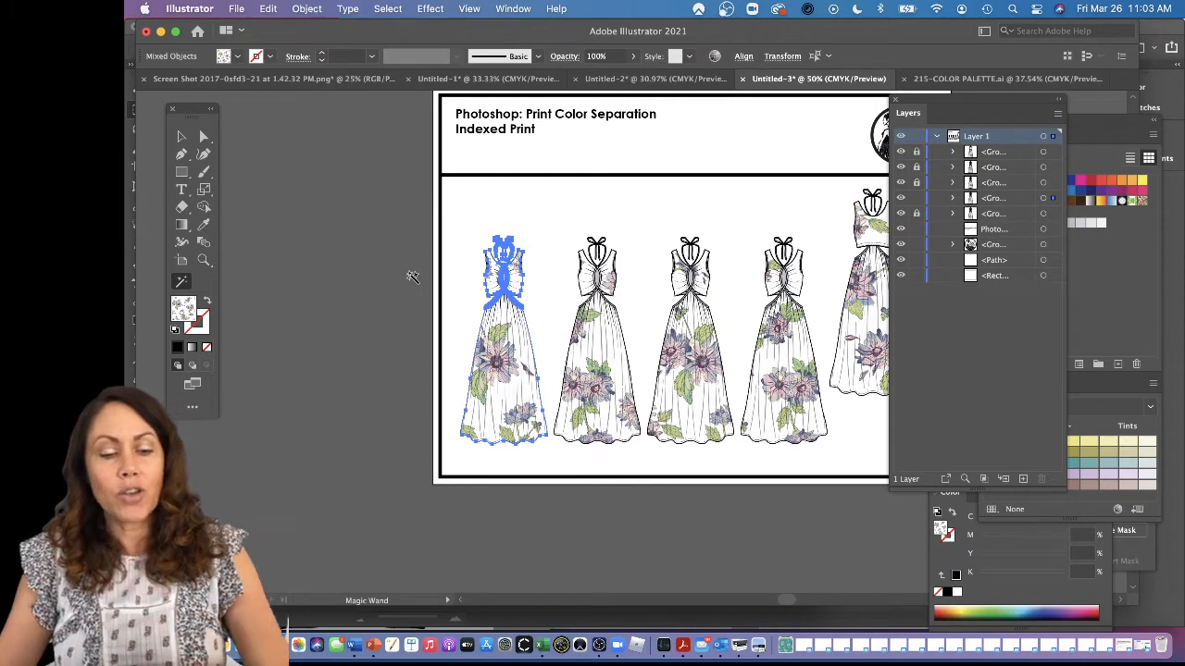
# Scale only the floral pattern inside the first dress's fills proportionally to about 37%, keeping the dress shapes in place.
pyautogui.press('s')
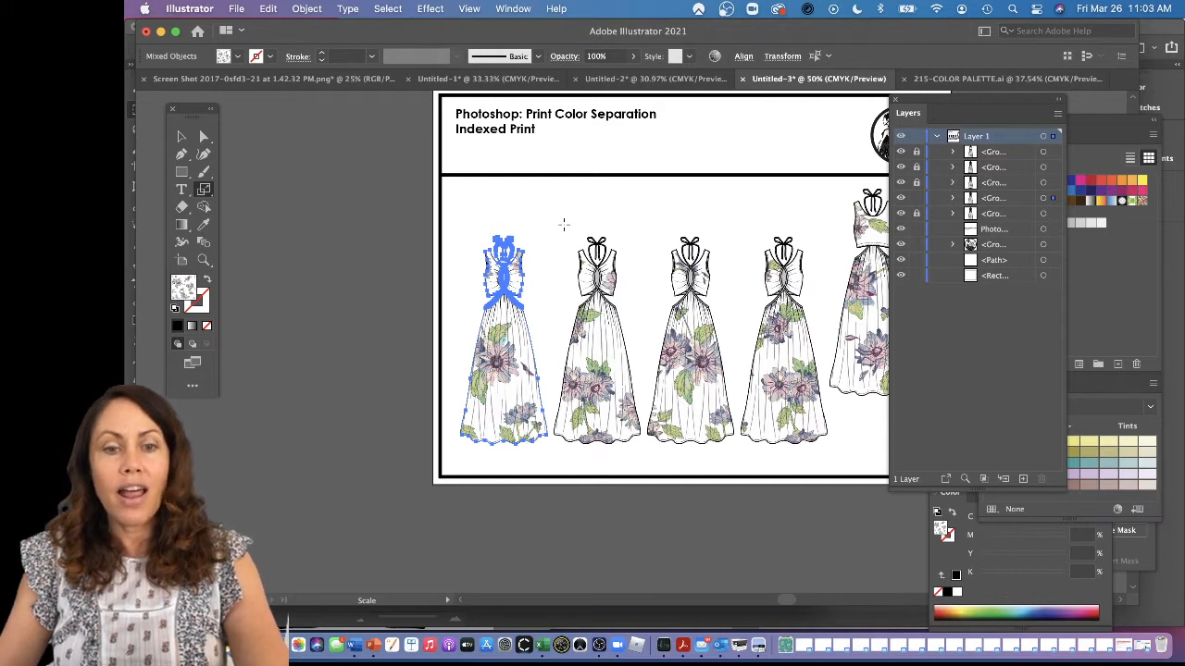
pyautogui.moveTo(562, 224); pyautogui.dragTo(534, 297)
pyautogui.press('shift')
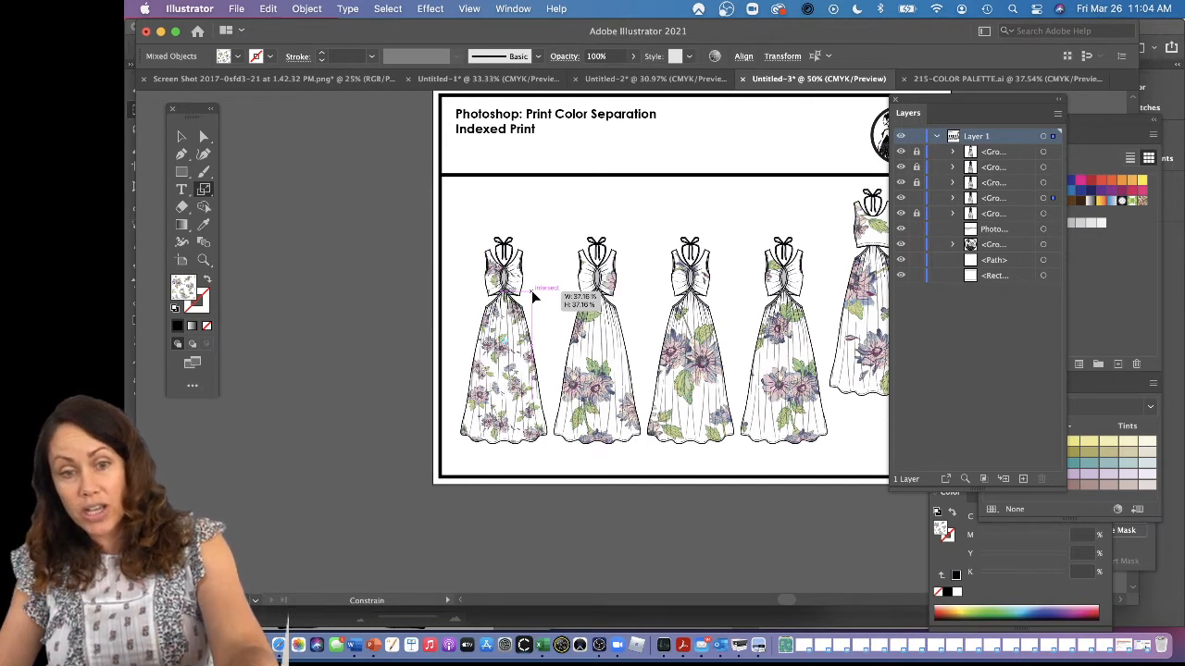
pyautogui.moveTo(532, 296); pyautogui.dragTo(531, 291)
pyautogui.hotkey('shift', '`')
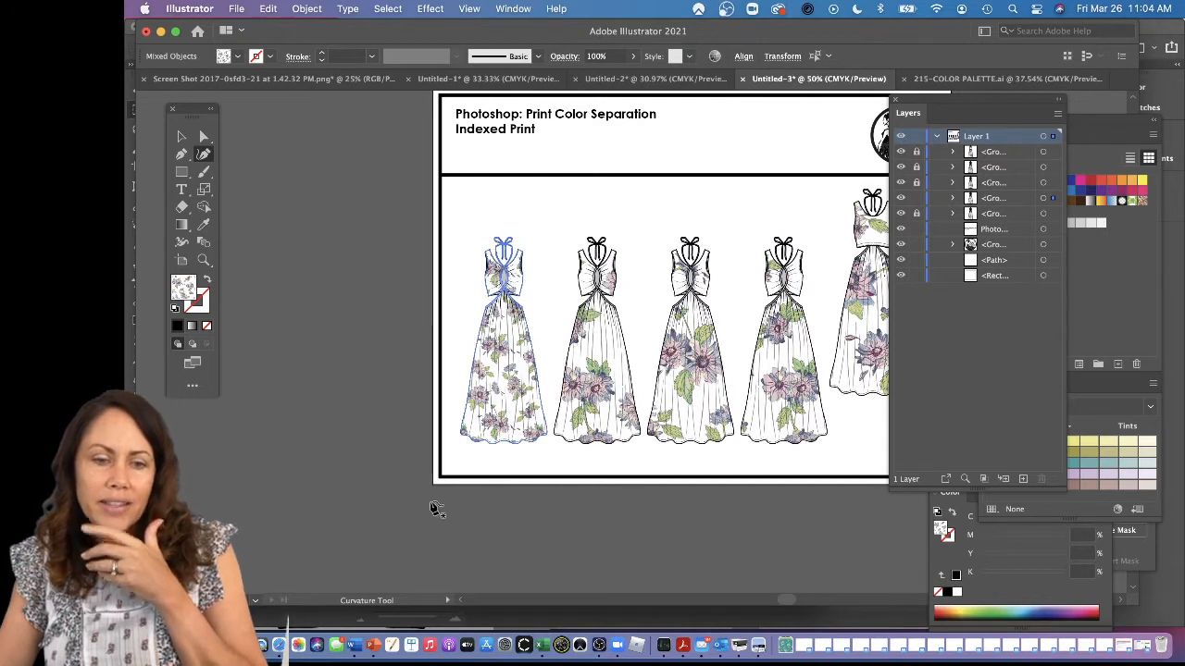
# Try to select only the first dress's floral fill areas with the Magic Wand, leaving out the black fold lines.
pyautogui.press('y')
pyautogui.click(506, 392)
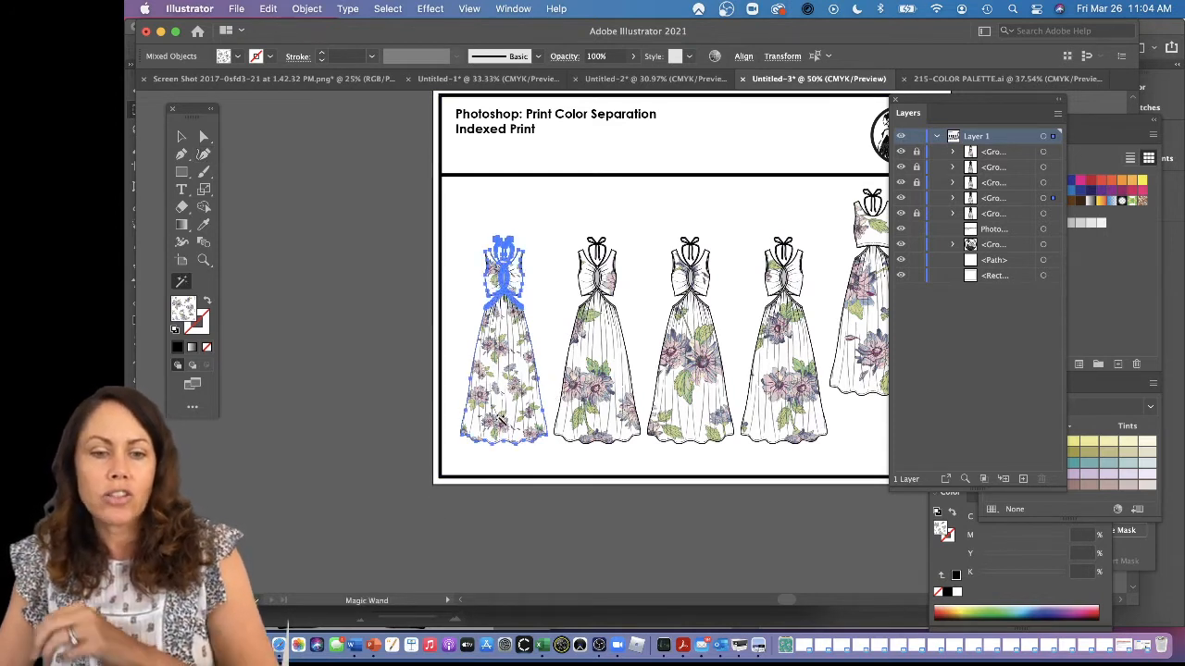
pyautogui.click(506, 387)
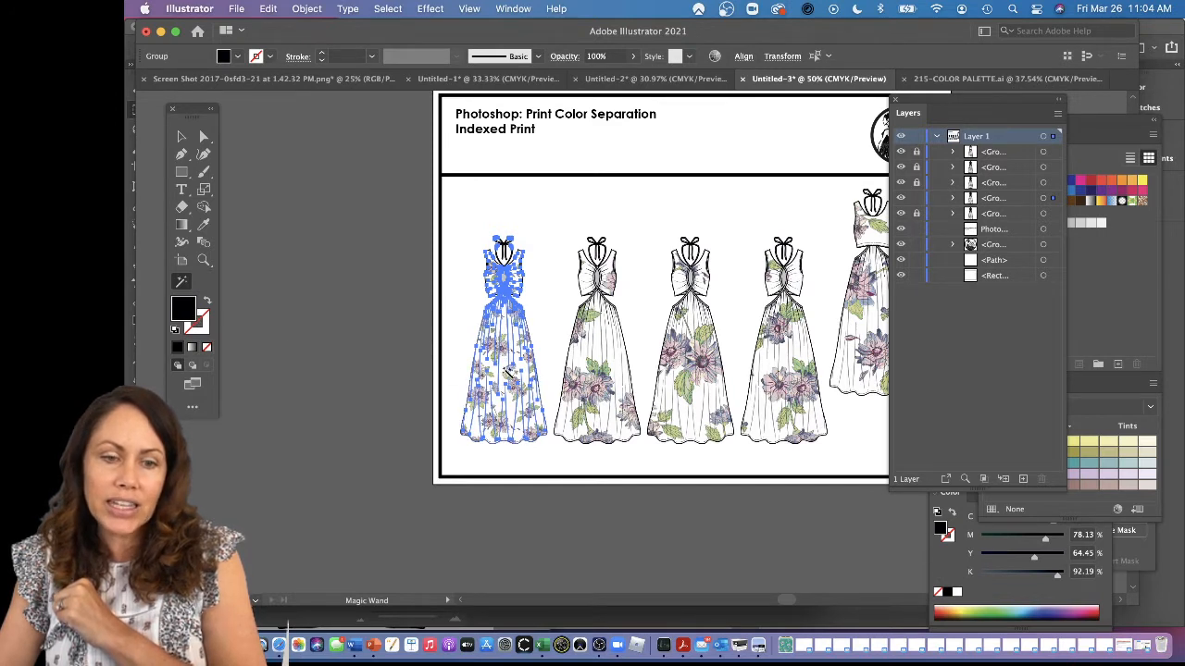
pyautogui.click(553, 324)
pyautogui.click(525, 368)
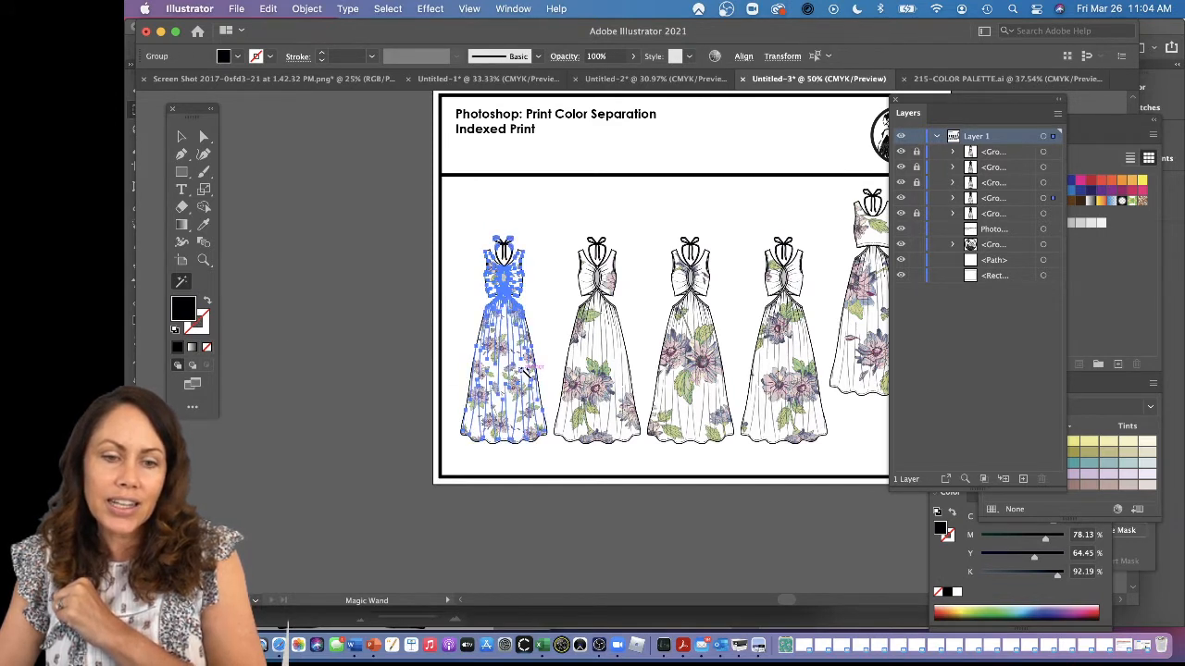
pyautogui.click(549, 334)
pyautogui.click(526, 368)
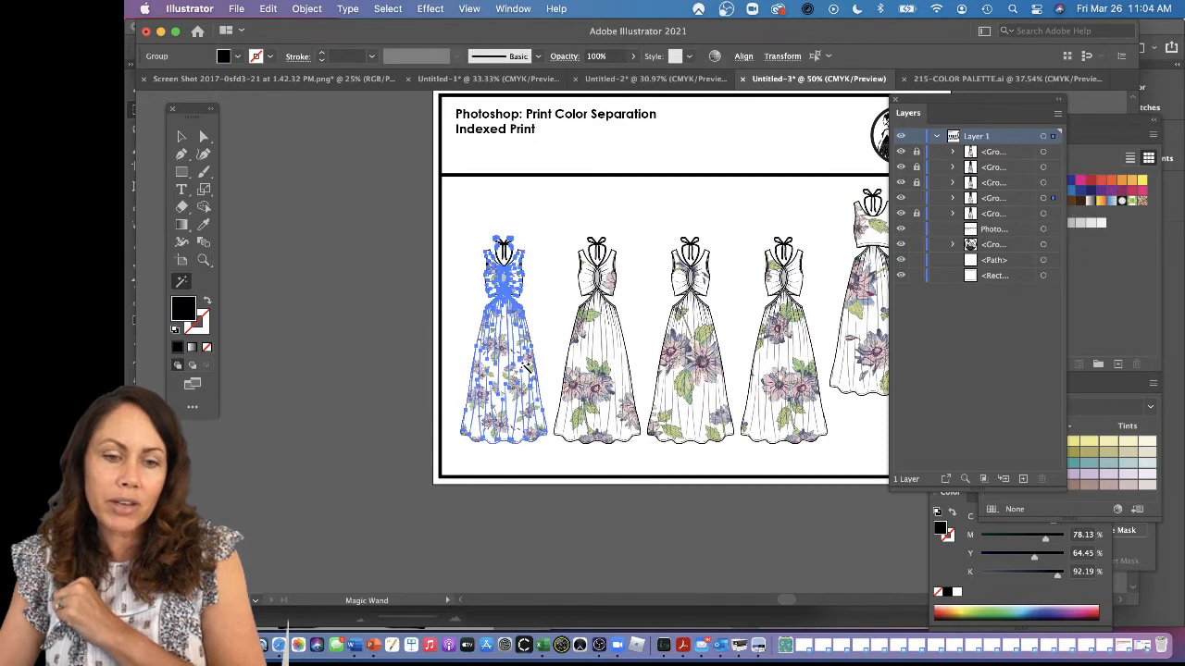
# Select the first dress's floral fill areas with the Magic Wand and scale up only the pattern inside them slightly.
pyautogui.press('z')
pyautogui.moveTo(533, 339); pyautogui.dragTo(552, 358)
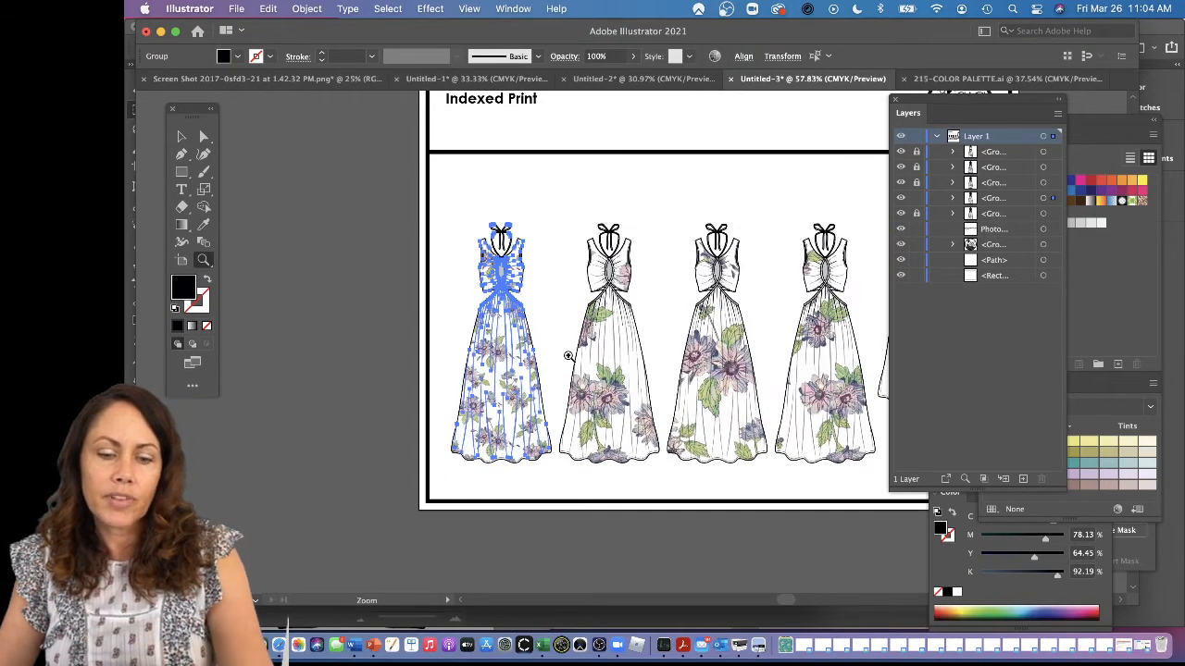
pyautogui.press('y')
pyautogui.click(556, 269)
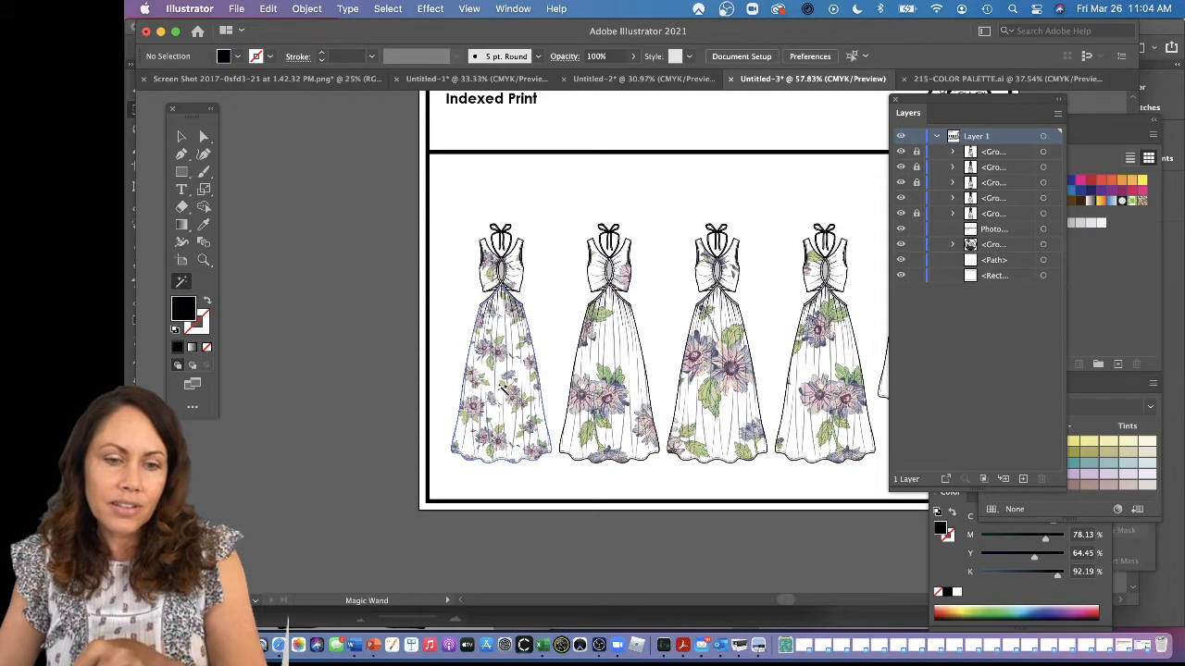
pyautogui.click(503, 390)
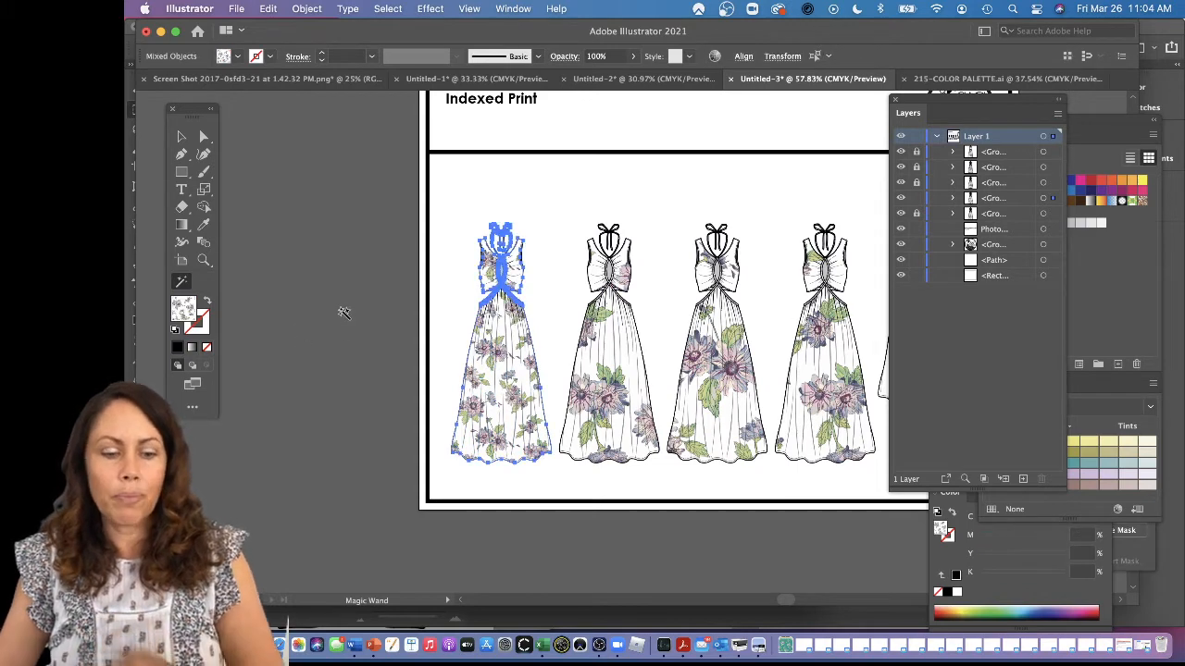
pyautogui.press('s')
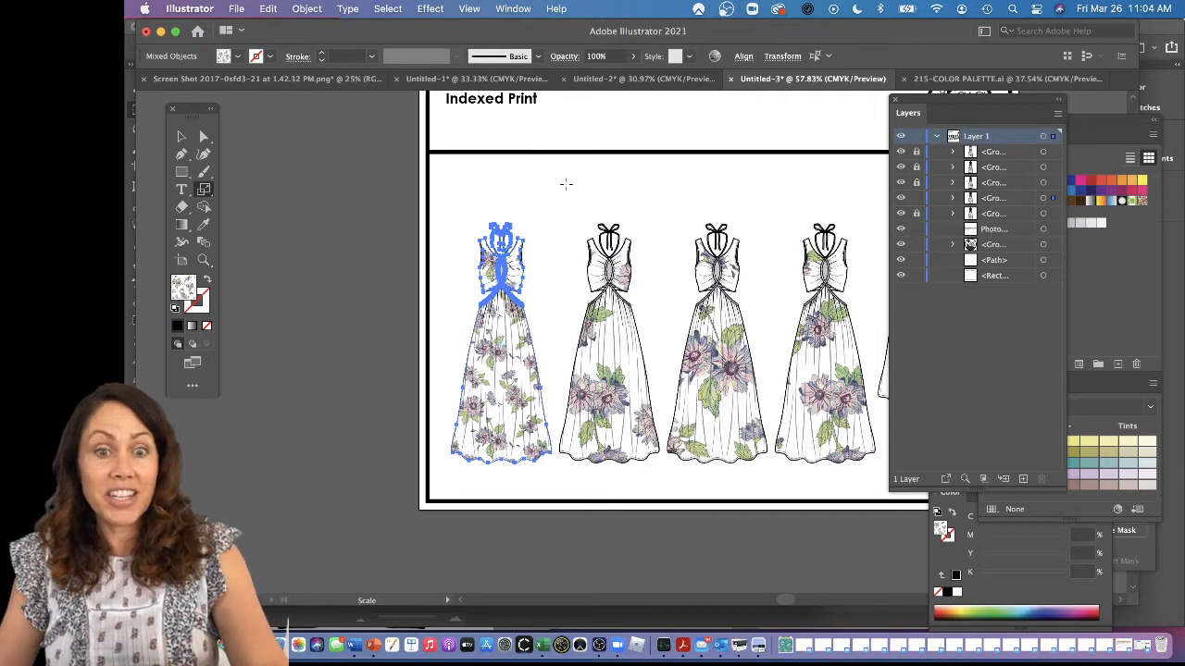
pyautogui.moveTo(566, 184)
pyautogui.mouseDown()
pyautogui.moveTo(561, 200)
pyautogui.moveTo(595, 151)
pyautogui.moveTo(577, 187)
pyautogui.moveTo(582, 173)
pyautogui.mouseUp()
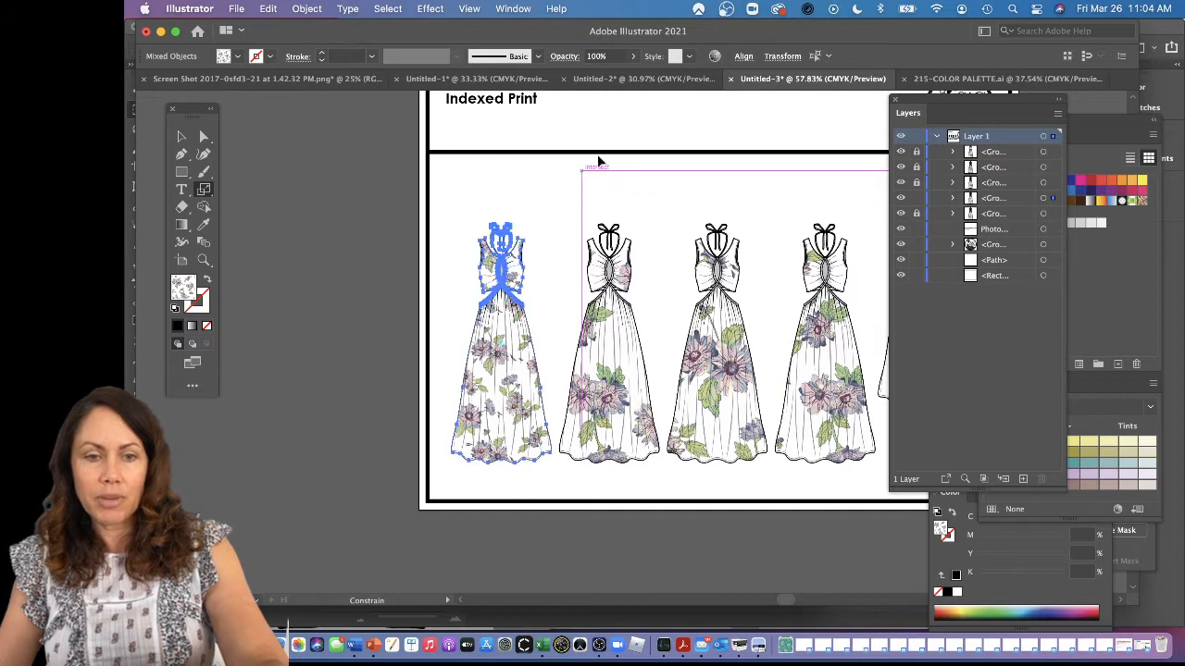
pyautogui.hotkey('shift', '`')
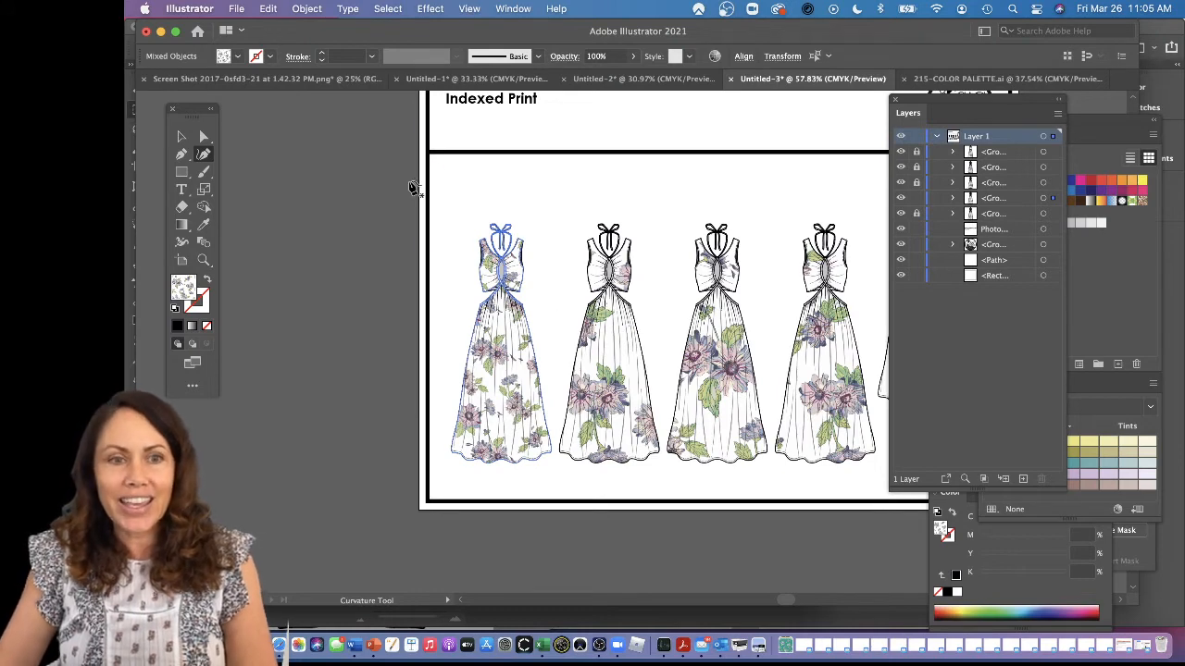
# Unlock all the dress groups and lock only the first dress.
pyautogui.click(306, 9)
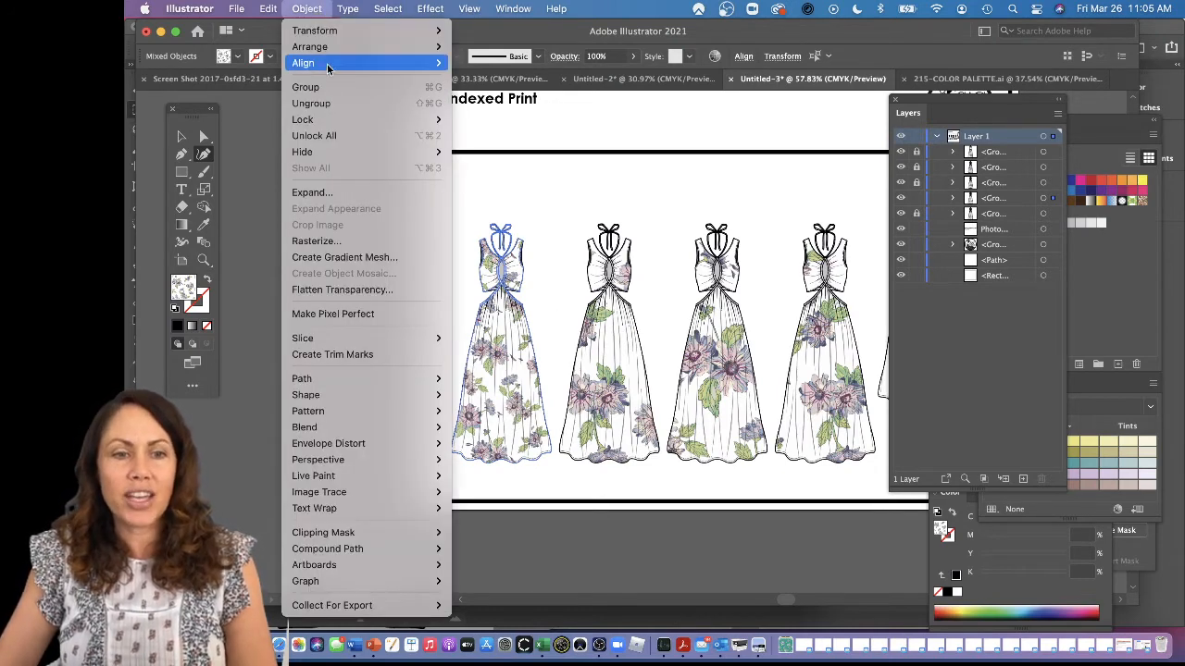
pyautogui.click(345, 136)
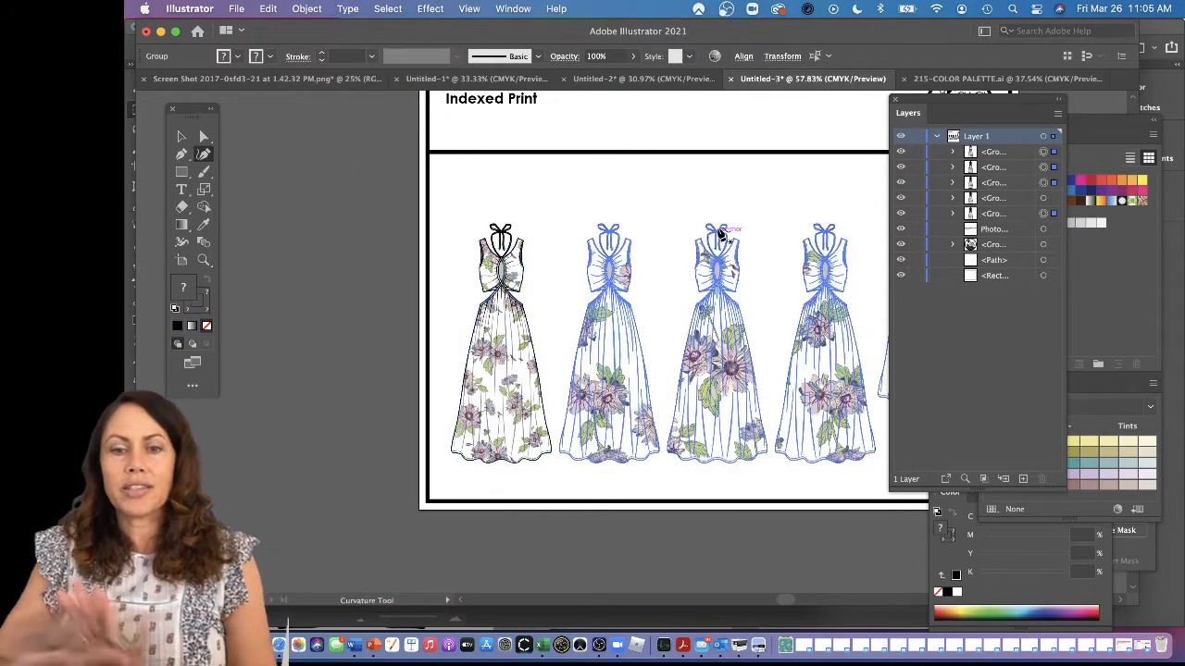
pyautogui.press('v')
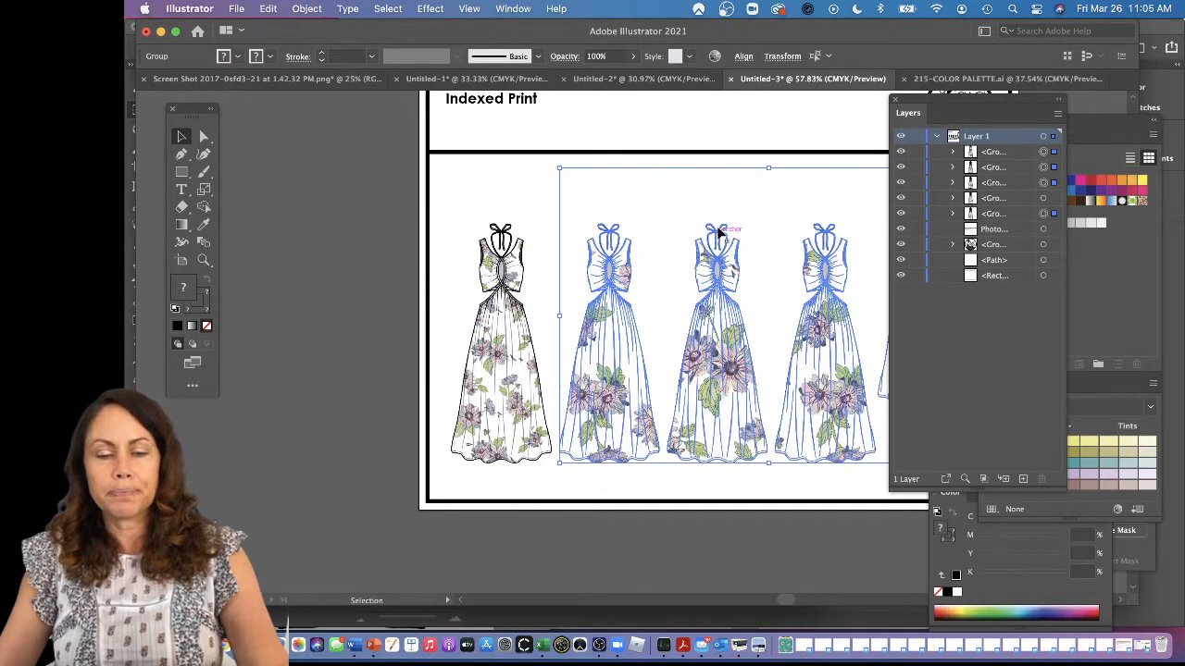
pyautogui.click(506, 383)
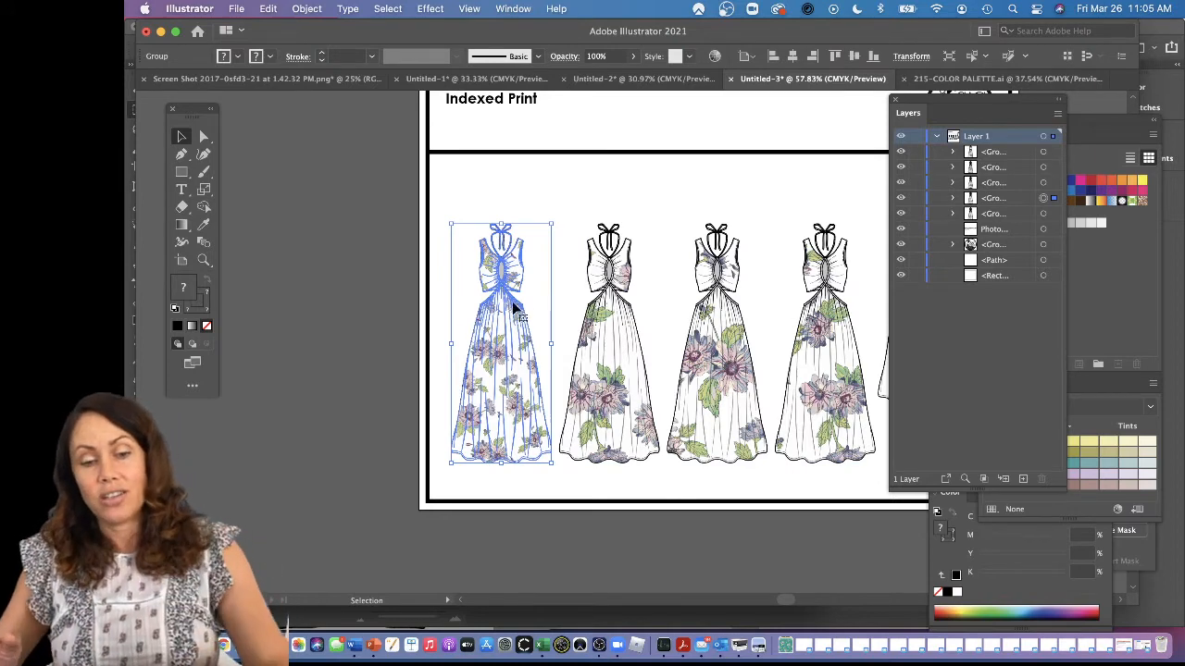
pyautogui.press('super+2')
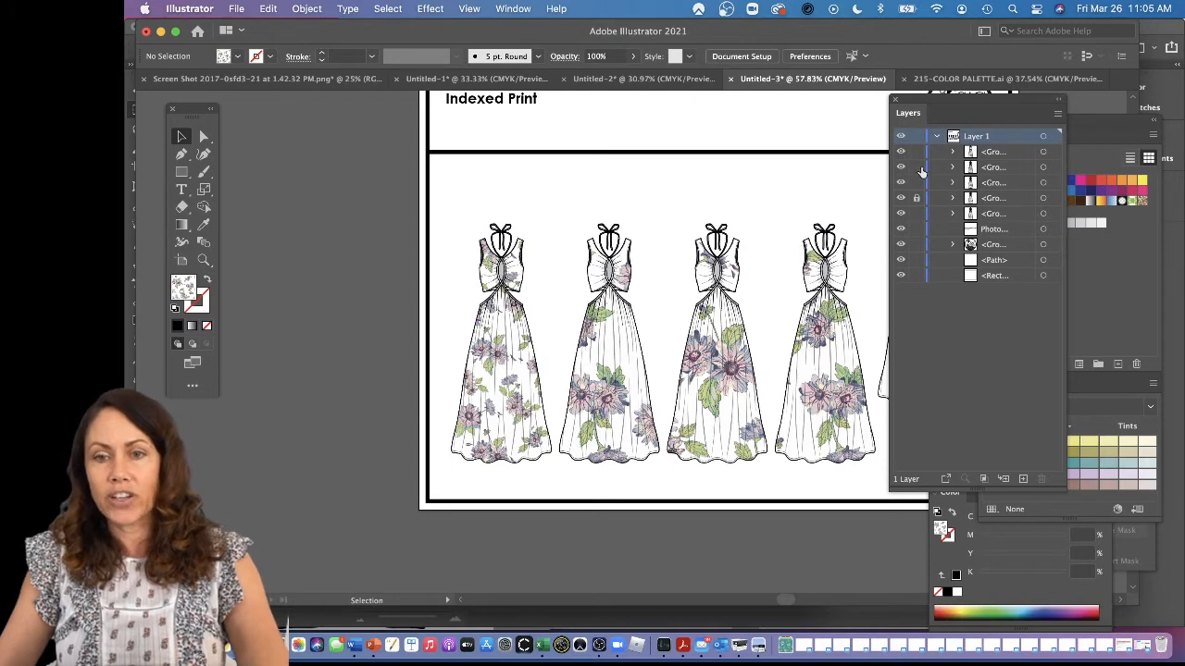
# Select the floral fills of the four unlocked dresses with the Magic Wand and match them to the first dress's scaled print with the Eyedropper.
pyautogui.moveTo(916, 103); pyautogui.dragTo(955, 101)
pyautogui.moveTo(760, 217); pyautogui.dragTo(689, 212)
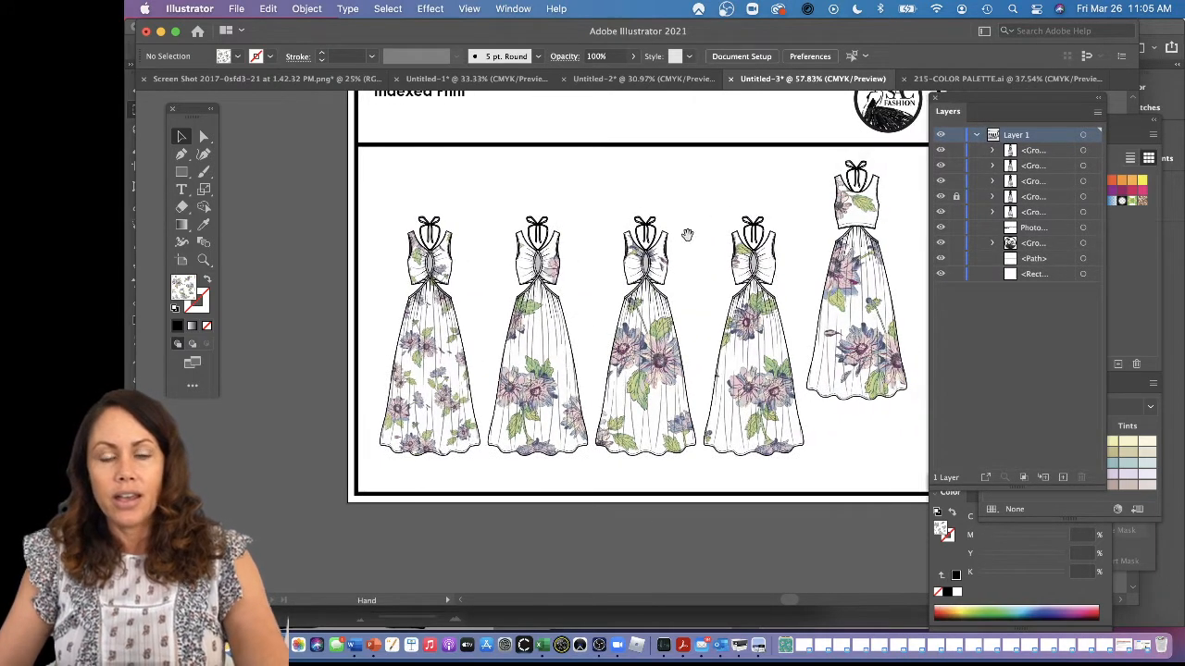
pyautogui.press('y')
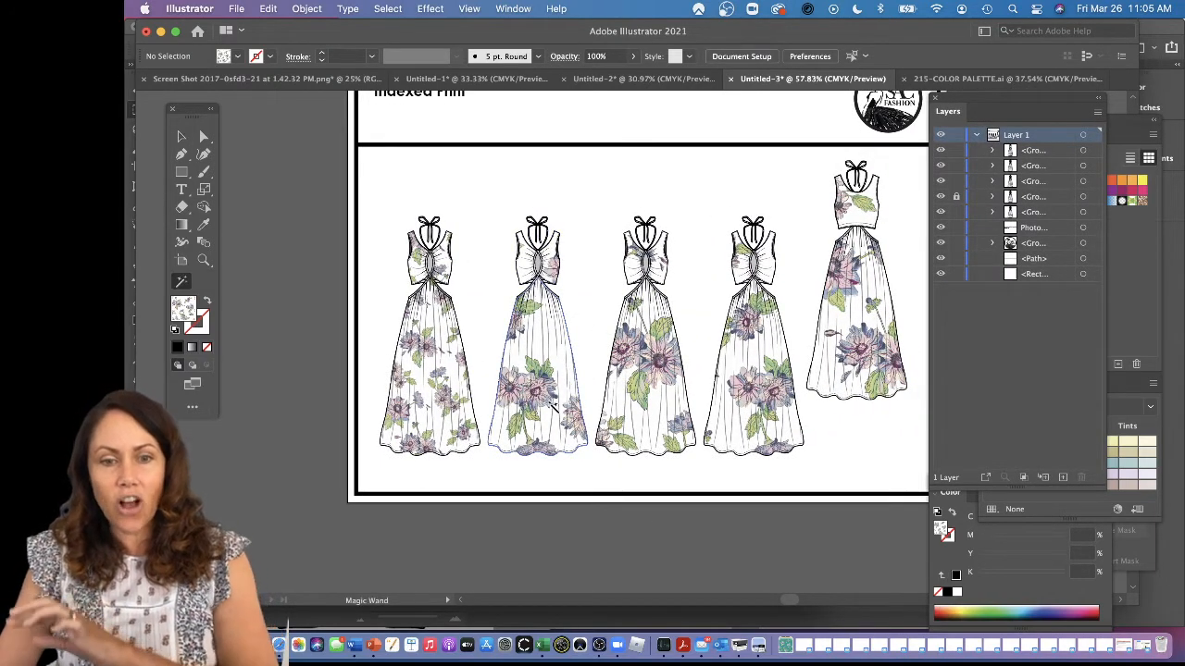
pyautogui.click(559, 366)
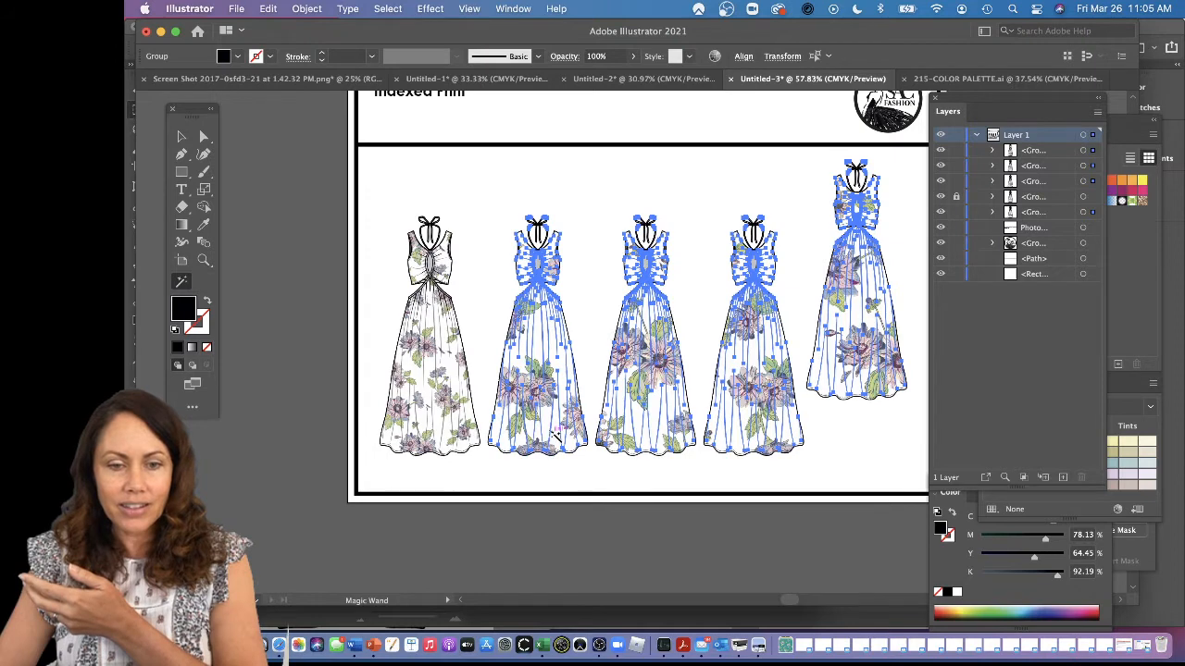
pyautogui.press('super+shift+a')
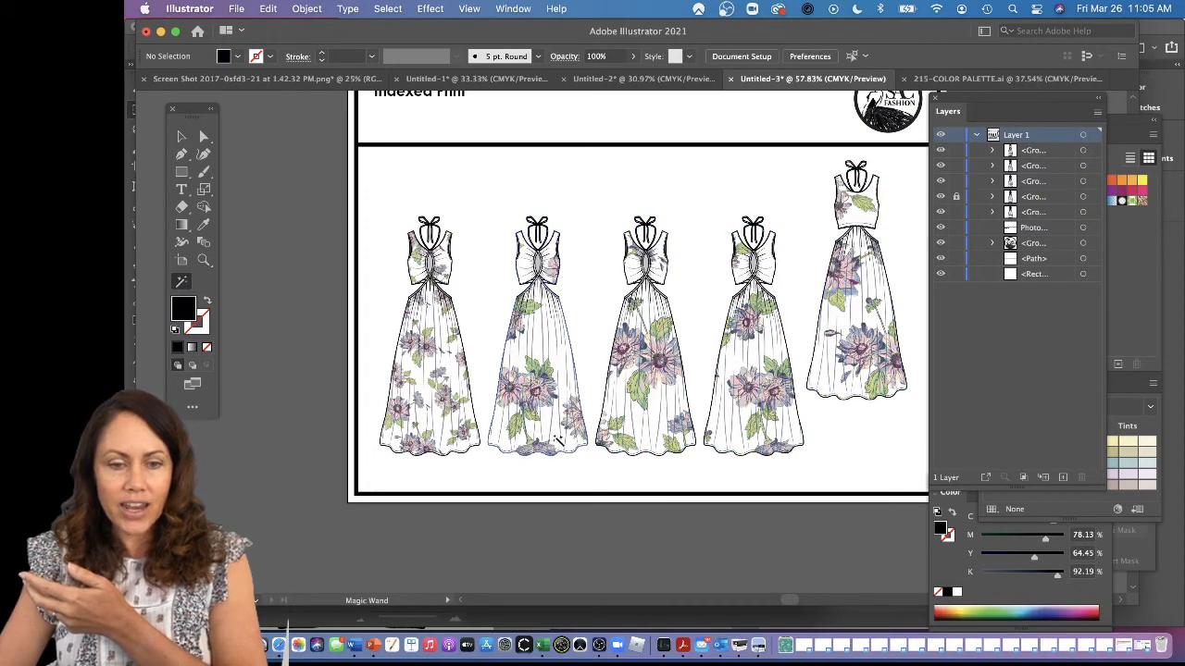
pyautogui.click(559, 442)
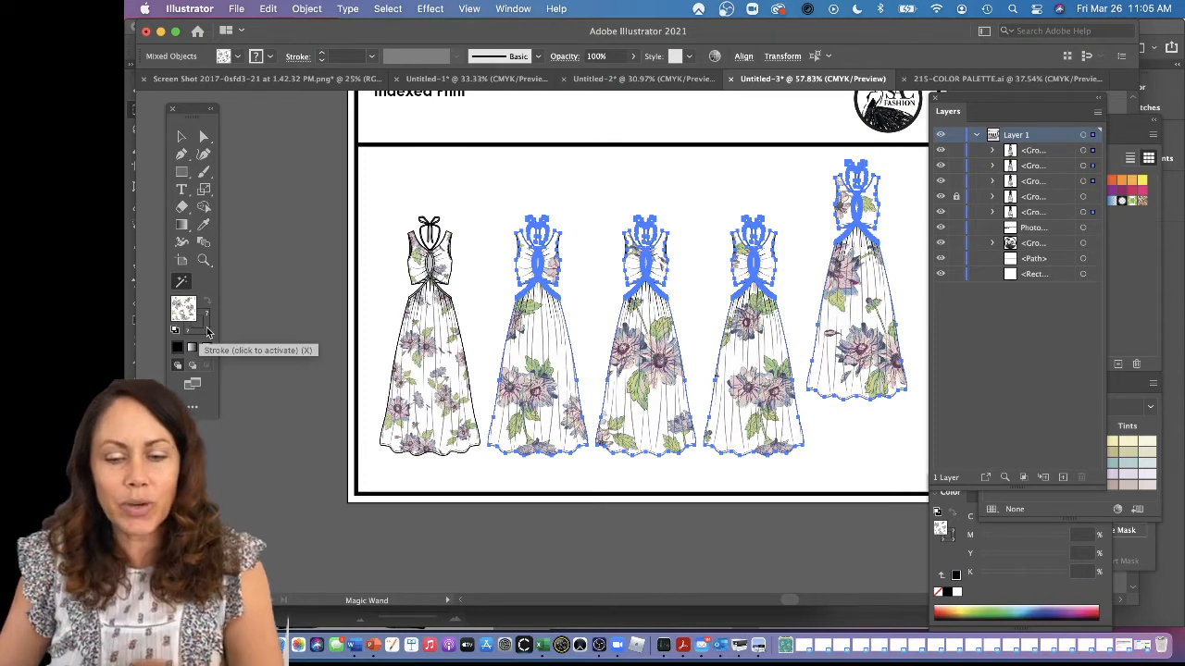
pyautogui.press('i')
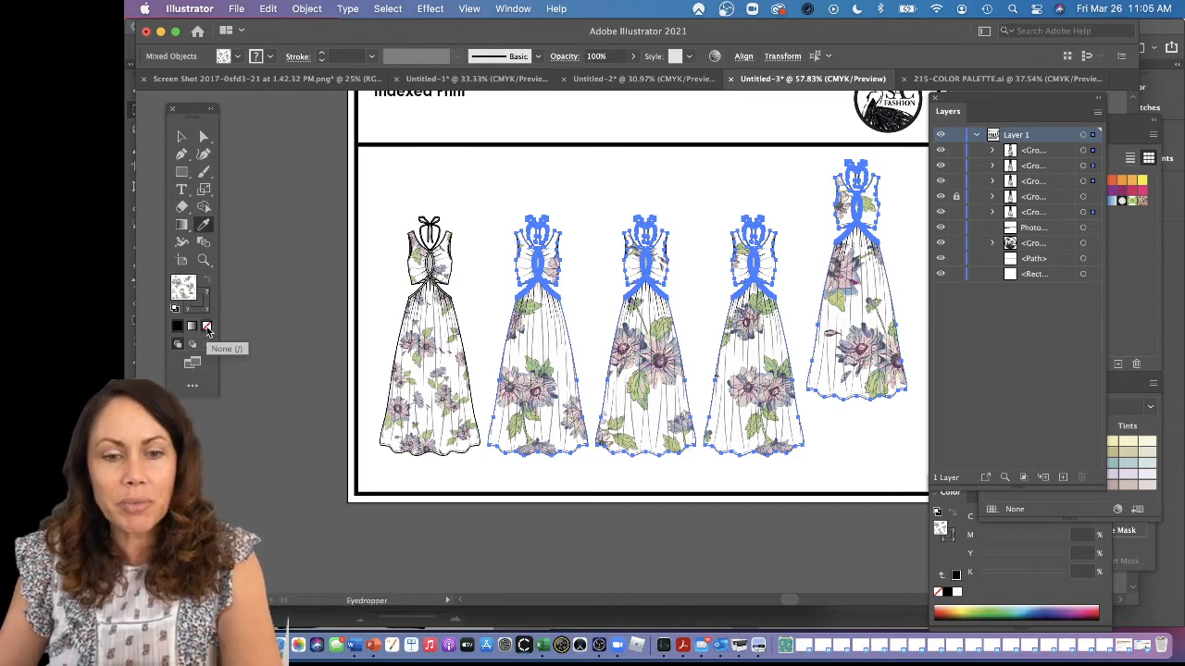
pyautogui.click(457, 356)
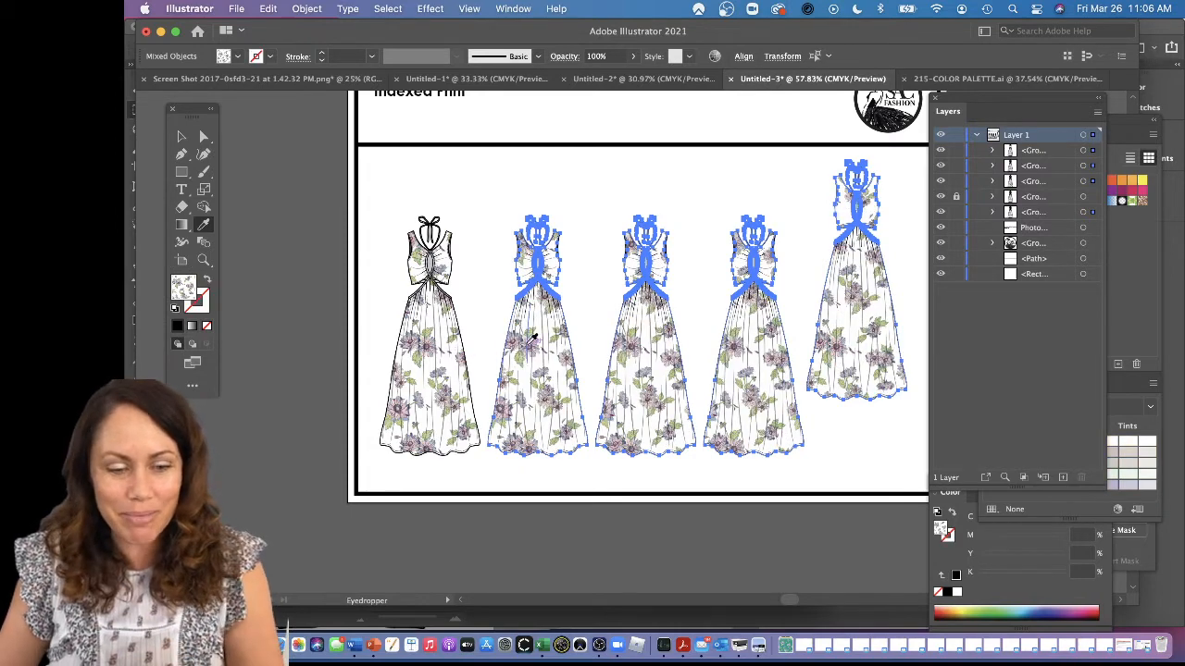
# Give the bodice of the raised fifth dress a 1 pt black stroke and deselect it.
pyautogui.press('a')
pyautogui.click(593, 232)
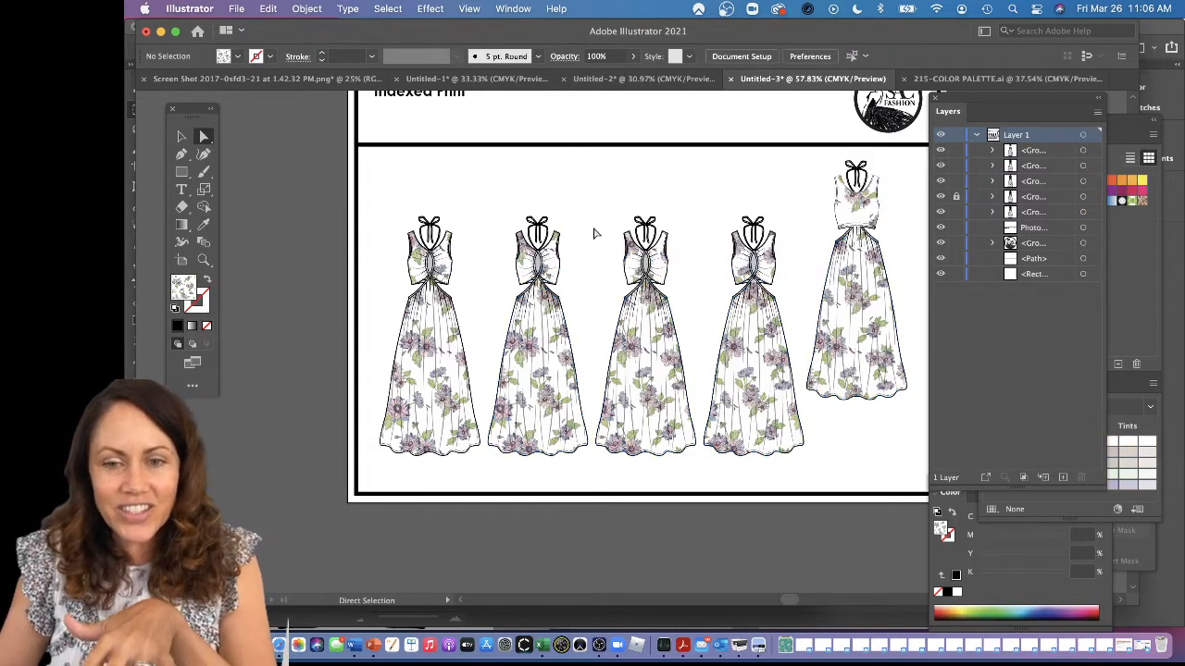
pyautogui.click(859, 213)
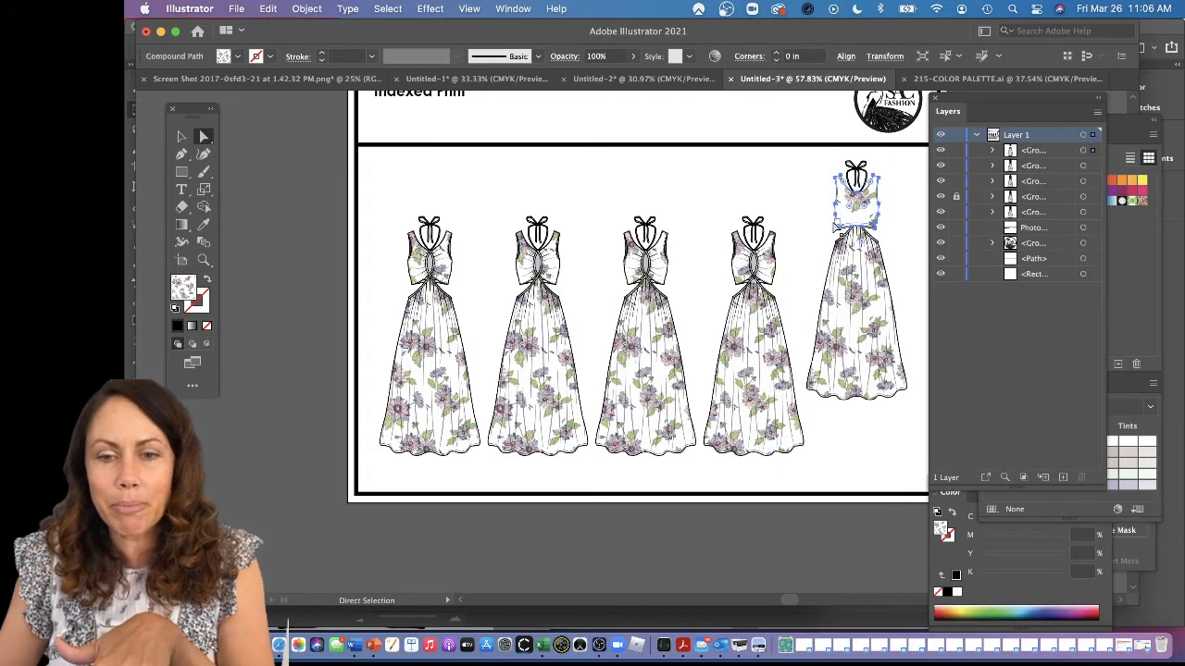
pyautogui.click(191, 312)
pyautogui.click(177, 328)
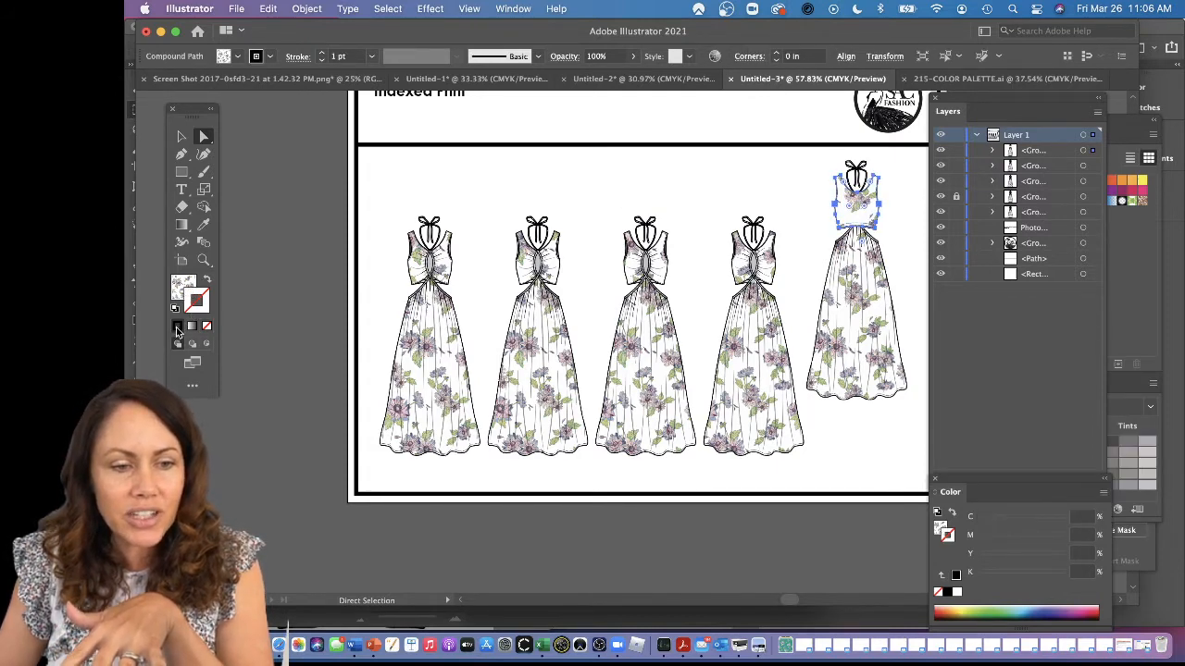
pyautogui.click(322, 302)
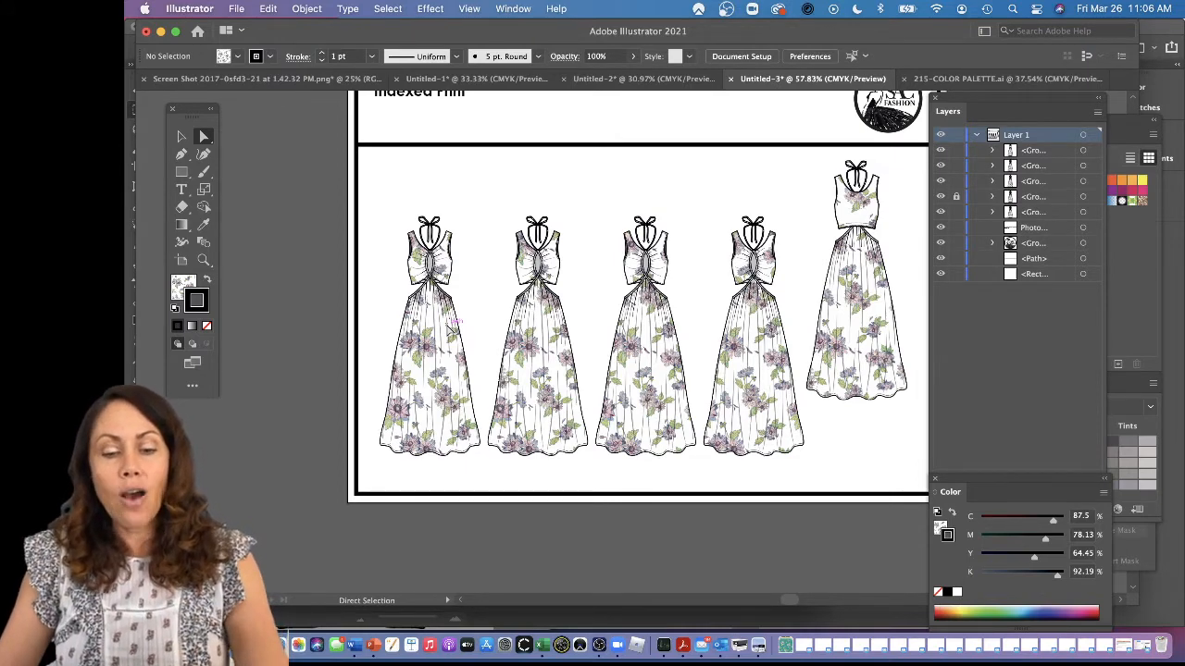
# Select the floral fills of the four unlocked dresses with the Magic Wand and fill them with the yellow floral pattern swatch.
pyautogui.press('v')
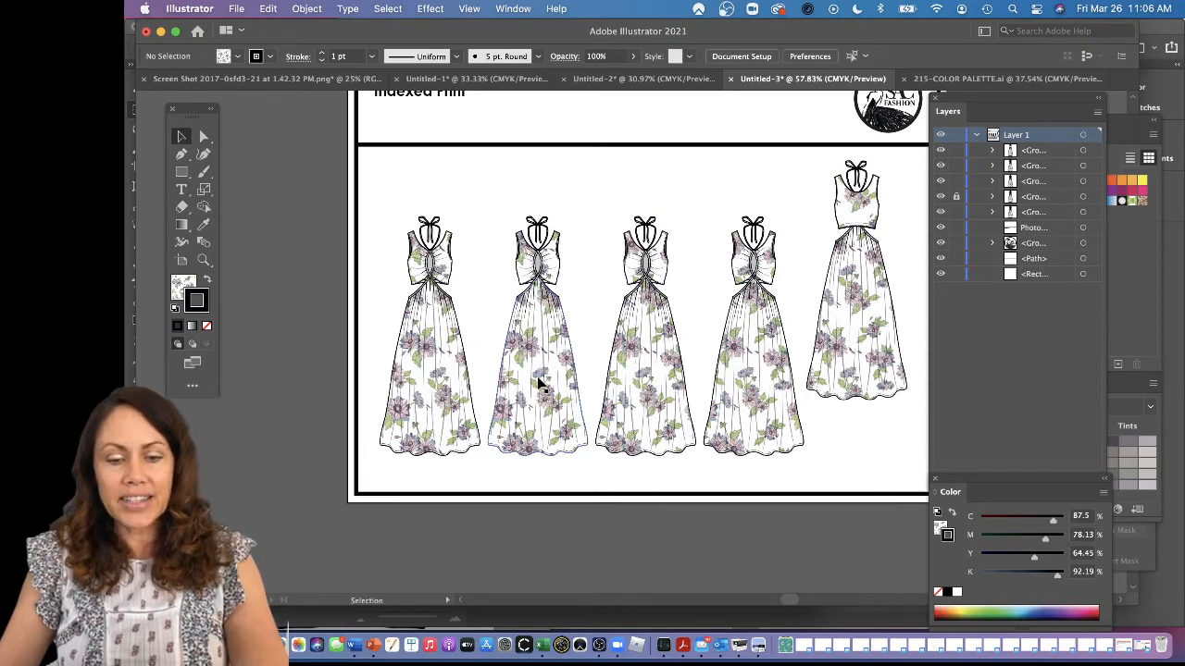
pyautogui.press('y')
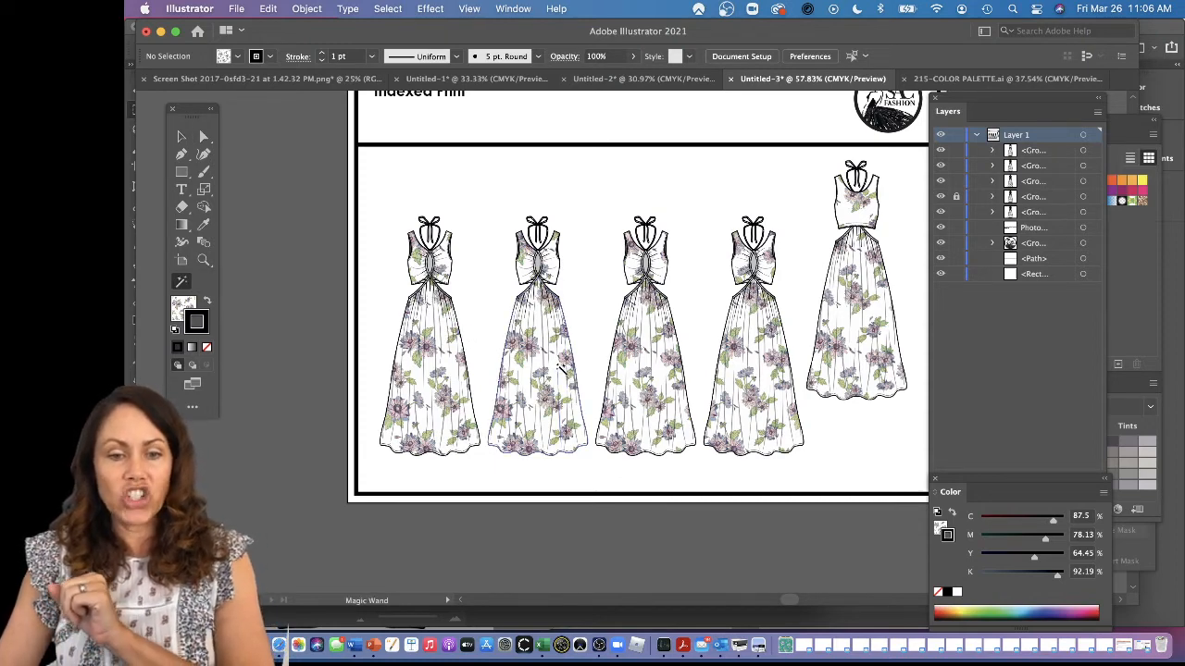
pyautogui.click(557, 368)
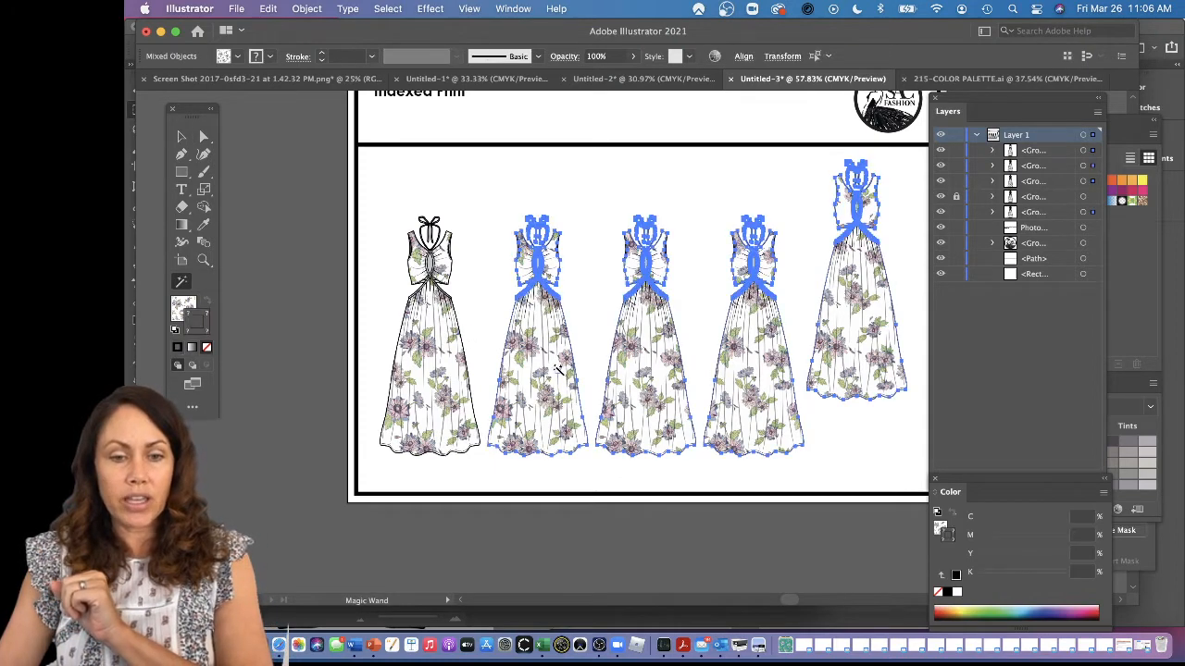
pyautogui.click(180, 306)
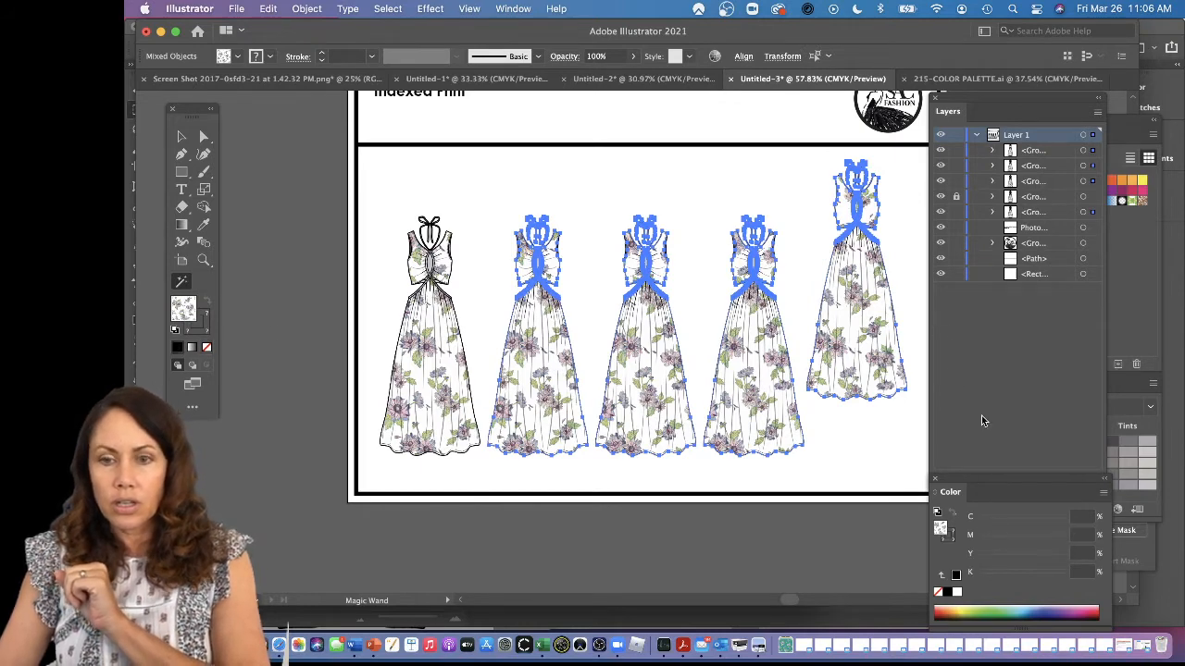
pyautogui.click(1119, 324)
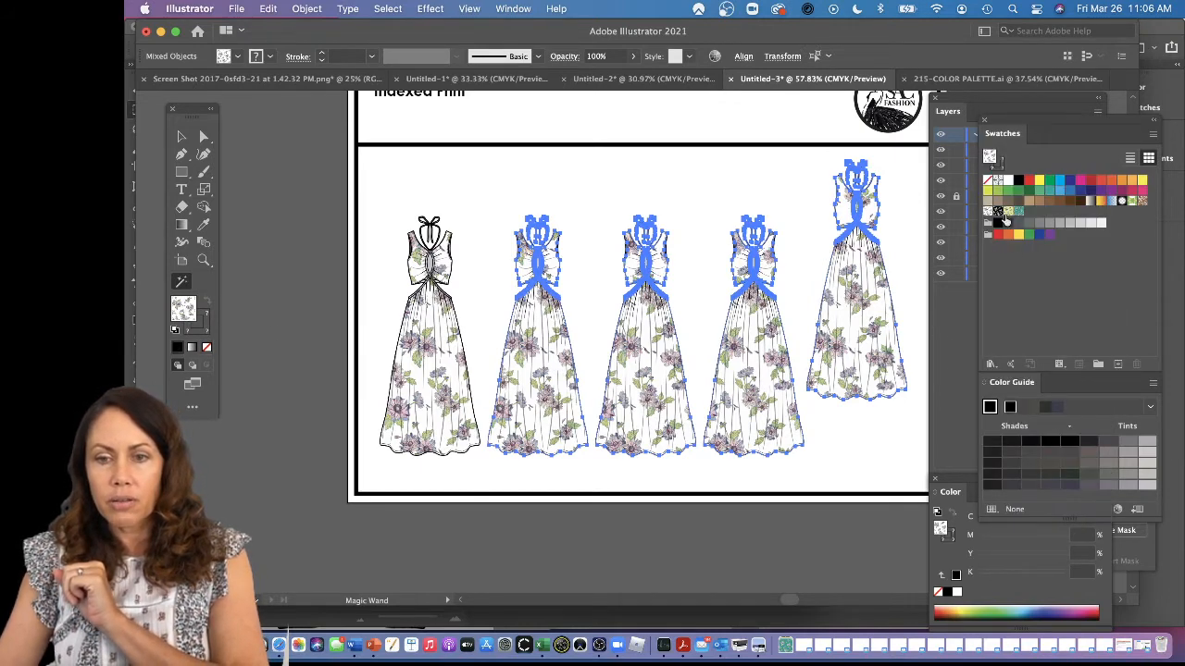
pyautogui.click(1009, 213)
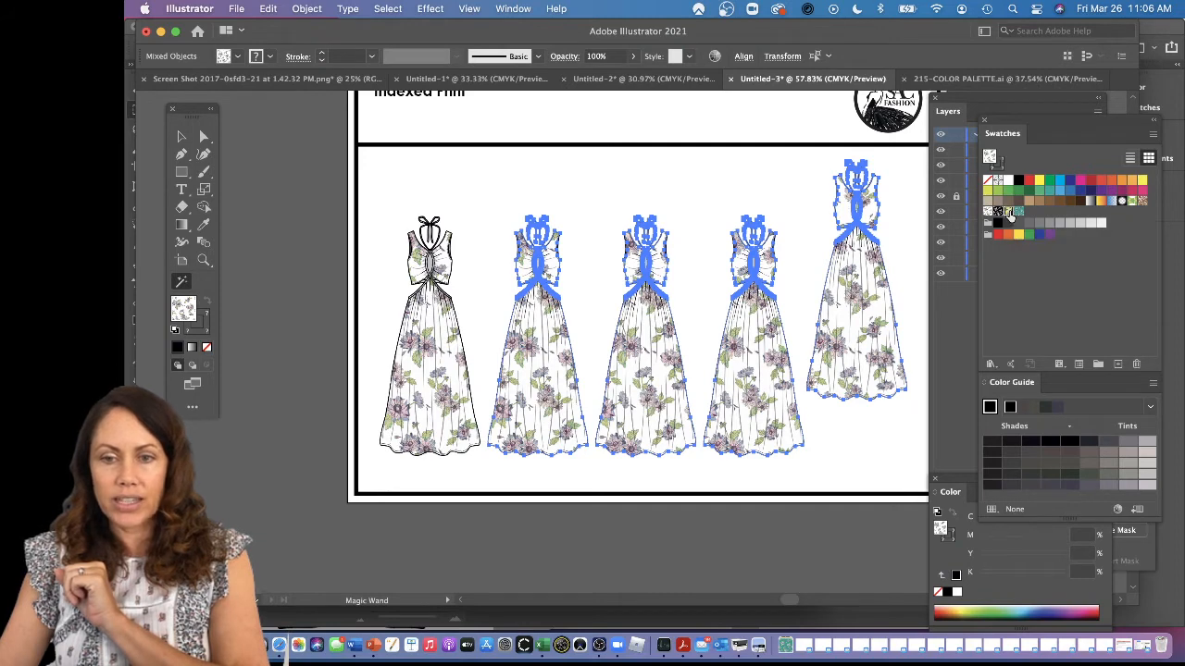
# Clear the selection and lock the second dress in its yellow floral colorway.
pyautogui.press('v')
pyautogui.click(566, 202)
pyautogui.click(533, 354)
pyautogui.press('super+2')
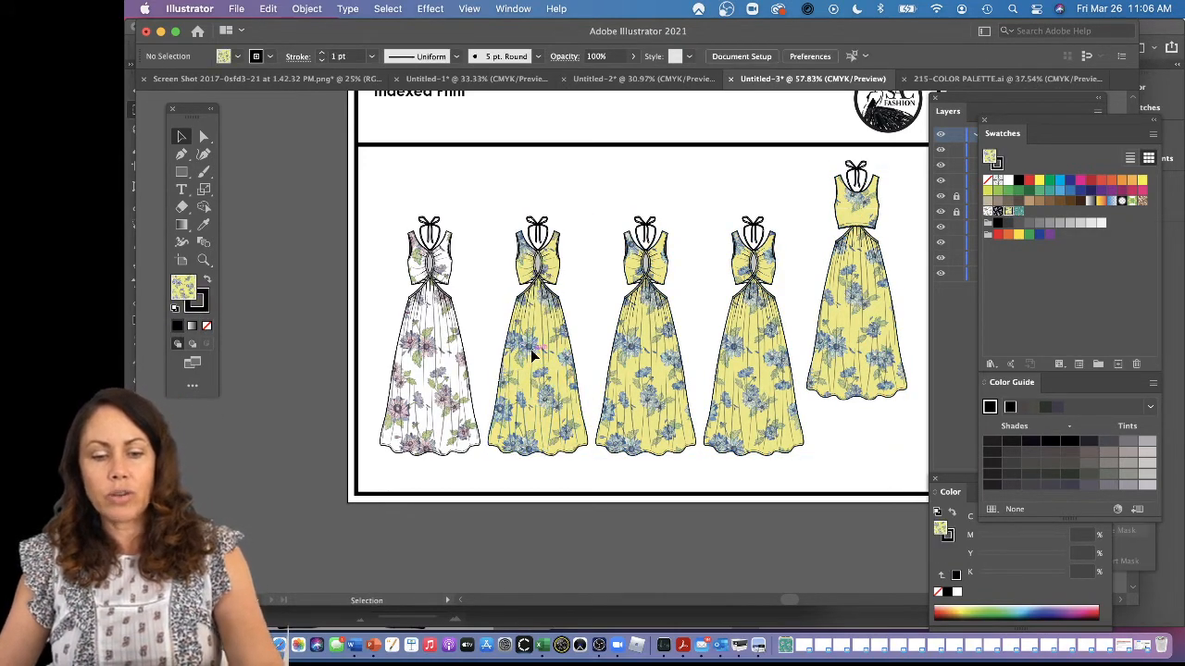
# Select the yellow floral fills of the three unlocked dresses with the Magic Wand and fill them with the green floral pattern swatch.
pyautogui.press('y')
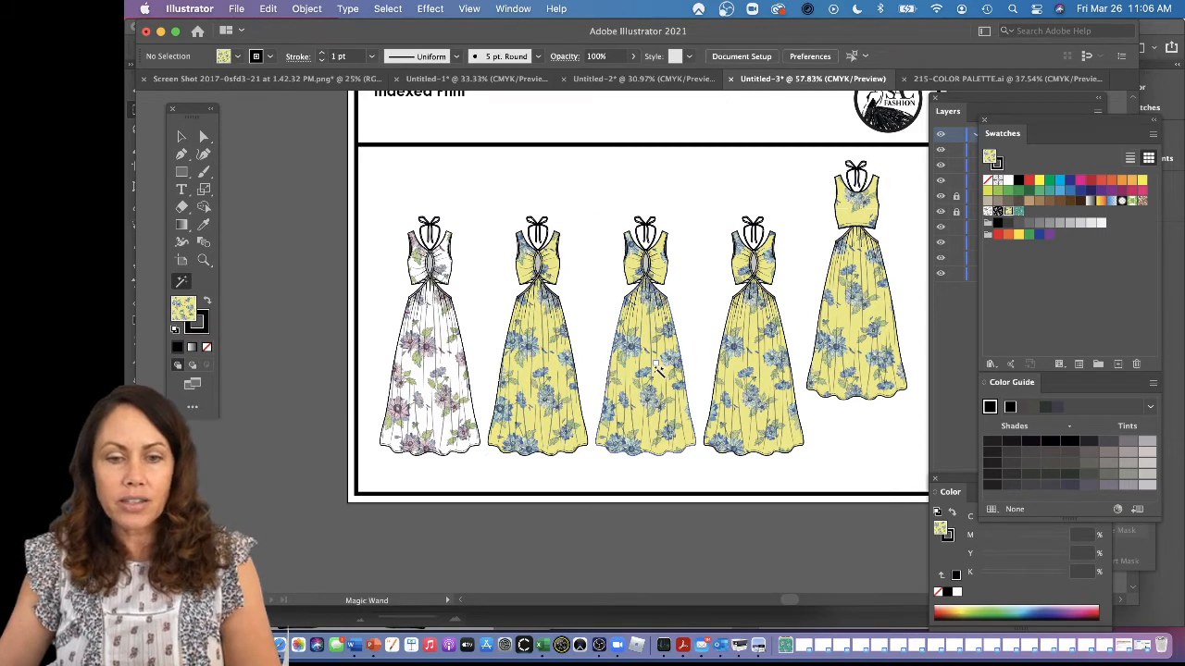
pyautogui.click(657, 369)
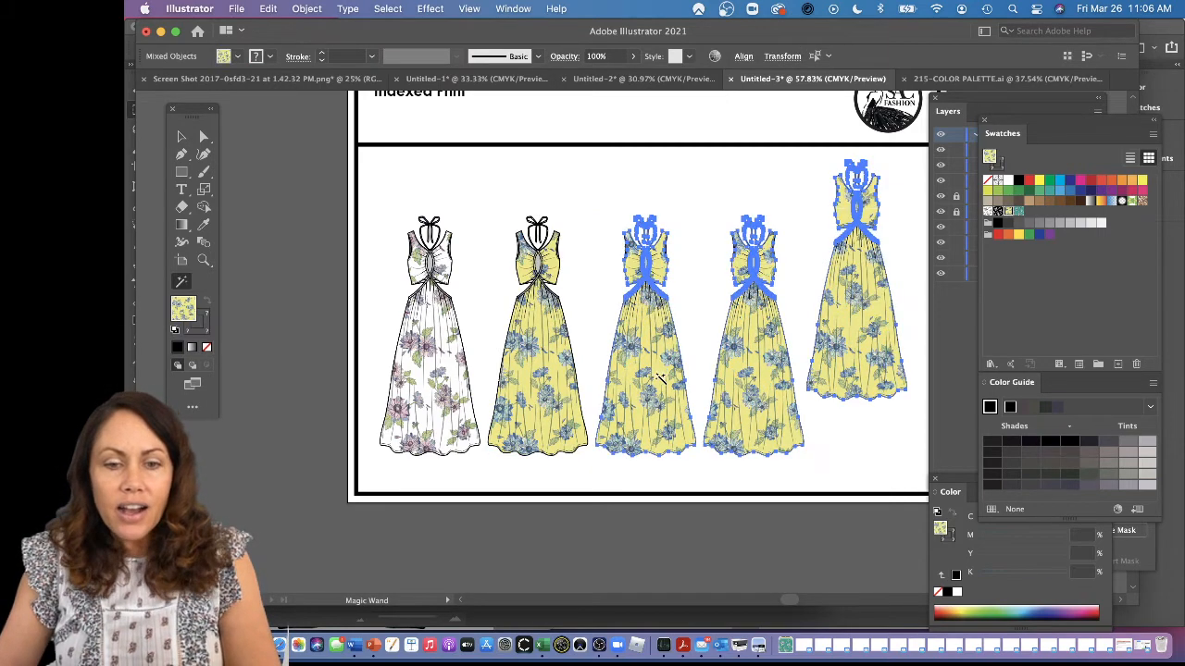
pyautogui.click(1019, 212)
pyautogui.click(698, 182)
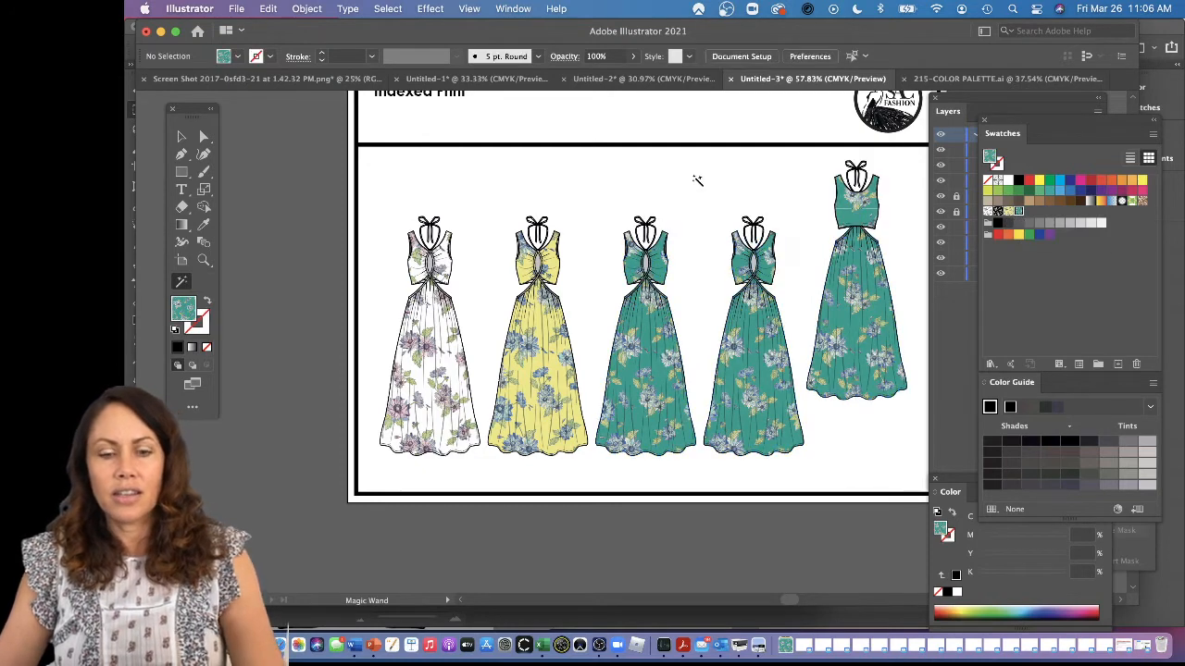
# Lock the third dress in its green floral colorway.
pyautogui.press('v')
pyautogui.click(652, 329)
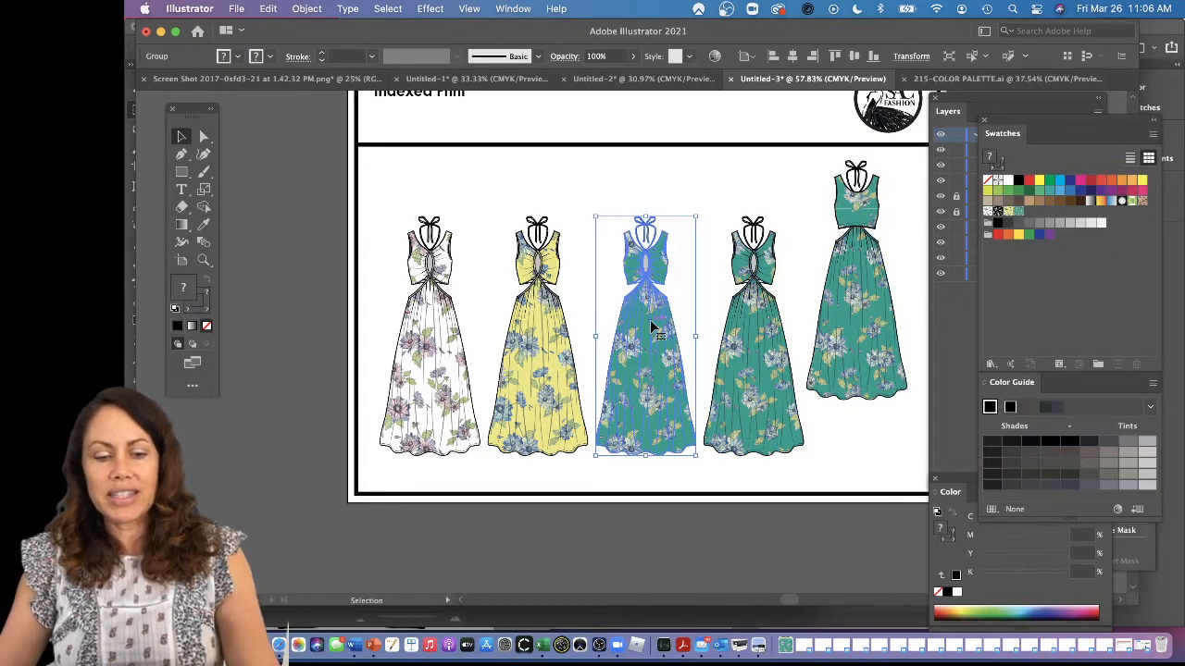
pyautogui.press('super+2')
# Select the green floral fills of the two unlocked dresses with the Magic Wand and fill them with the black floral pattern swatch.
pyautogui.press('y')
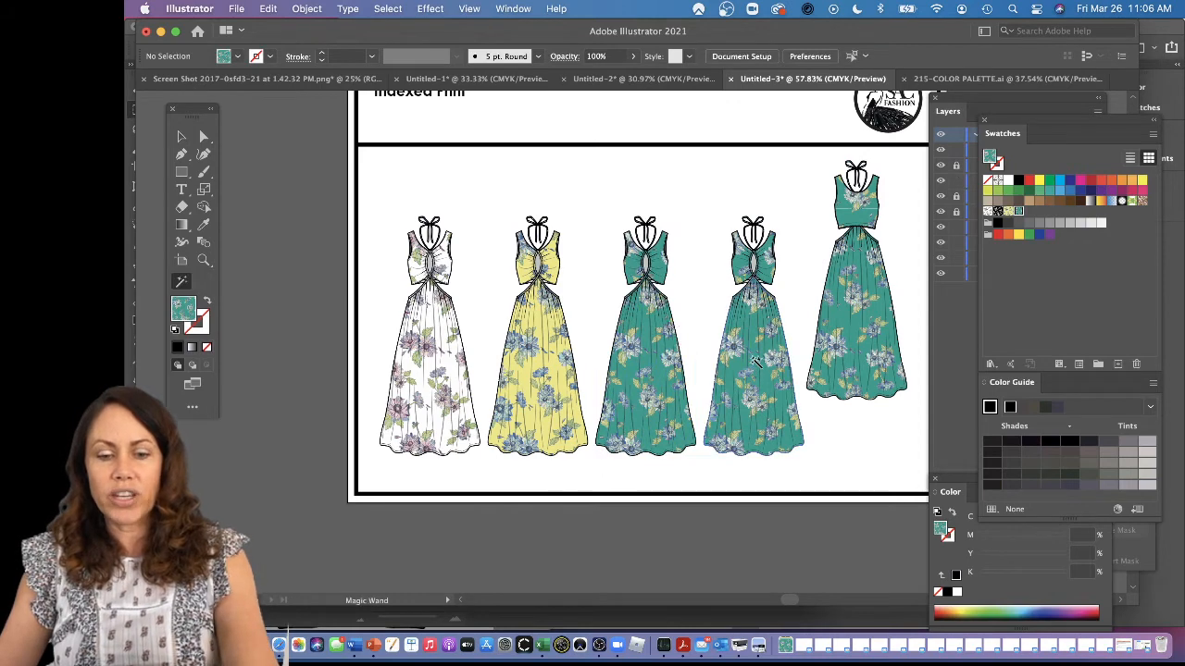
pyautogui.click(737, 367)
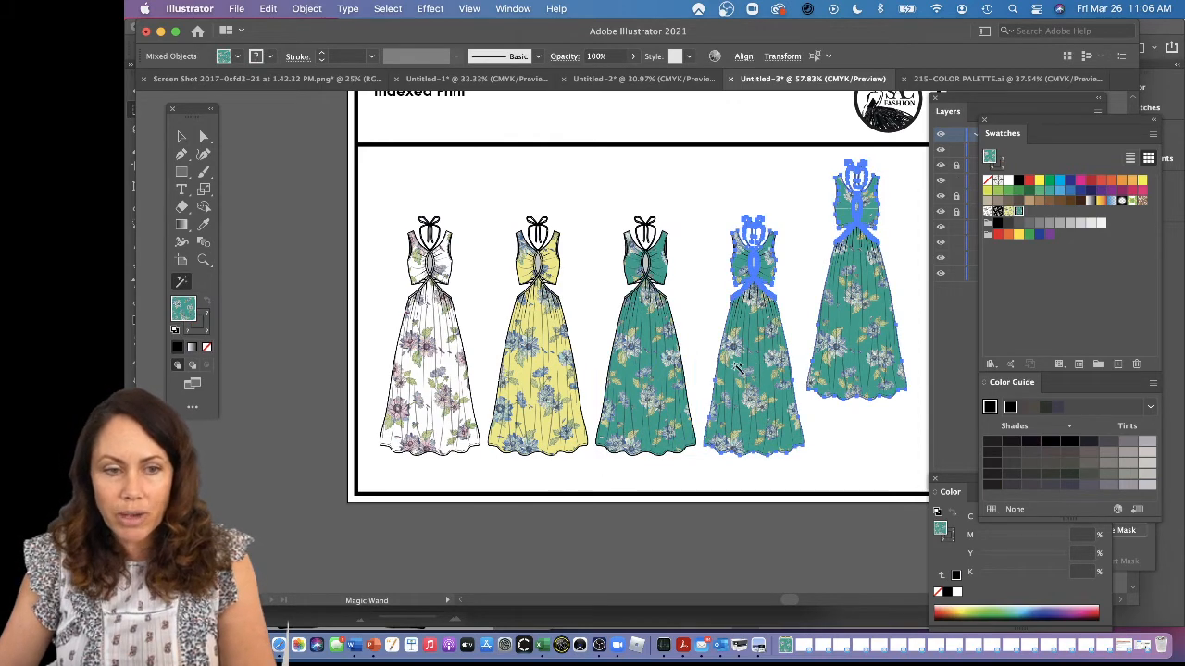
pyautogui.click(999, 212)
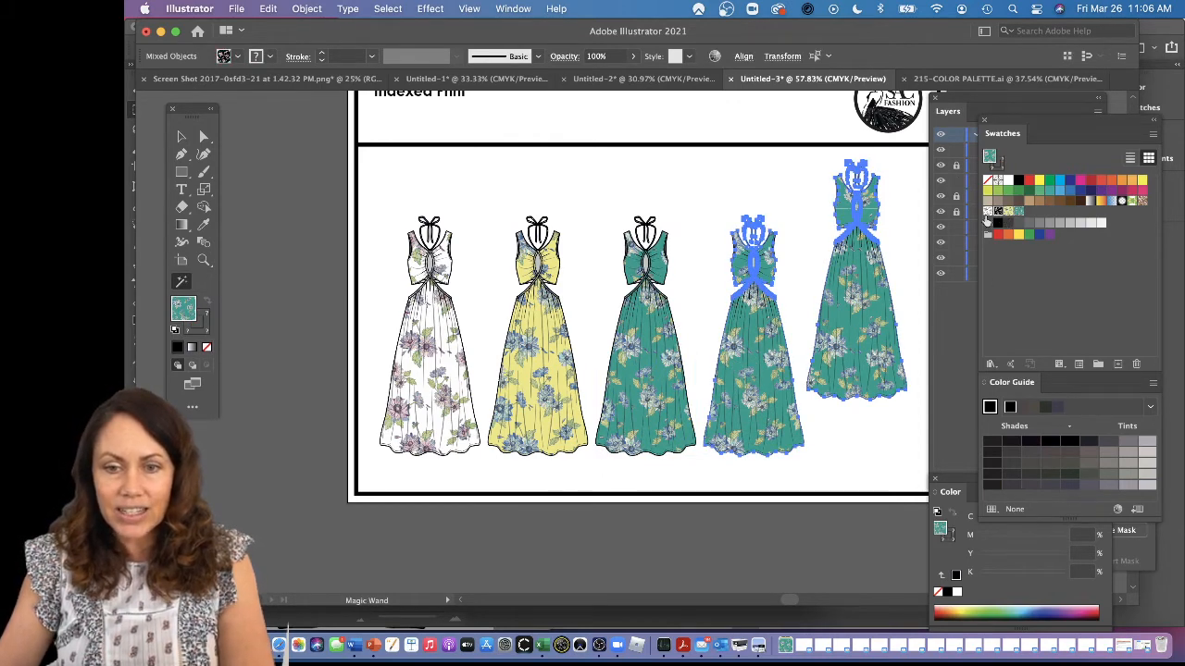
pyautogui.click(709, 190)
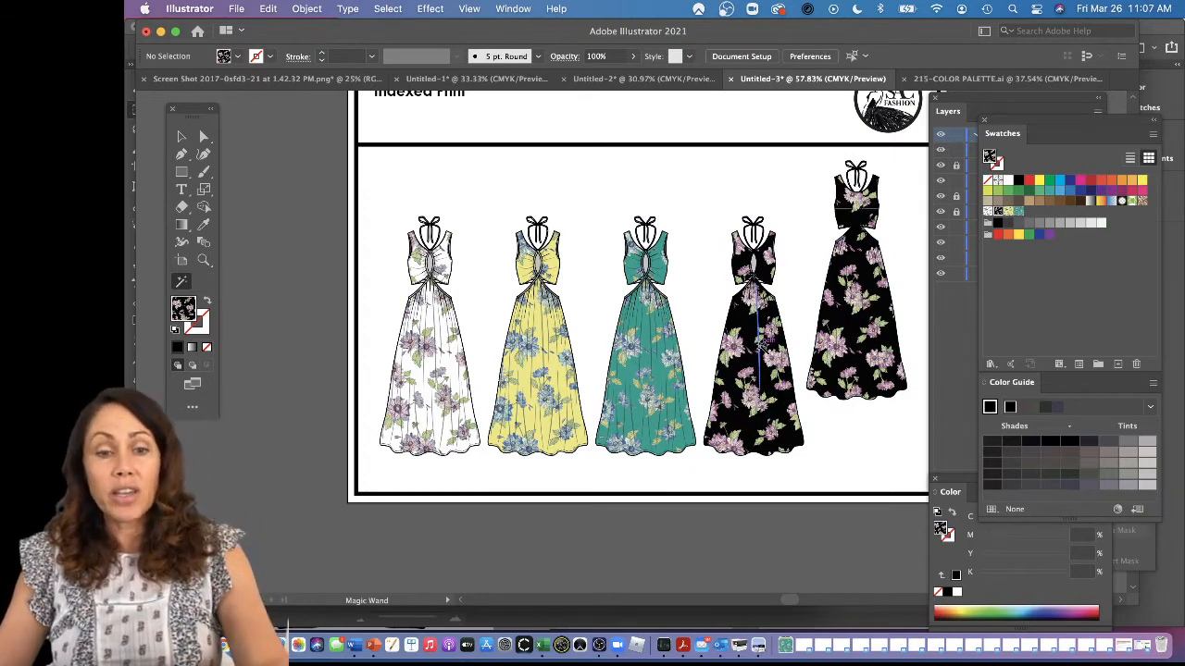
# Add the text label WHITE beneath the first dress and move it slightly down from the hem.
pyautogui.press('t')
pyautogui.click(417, 472)
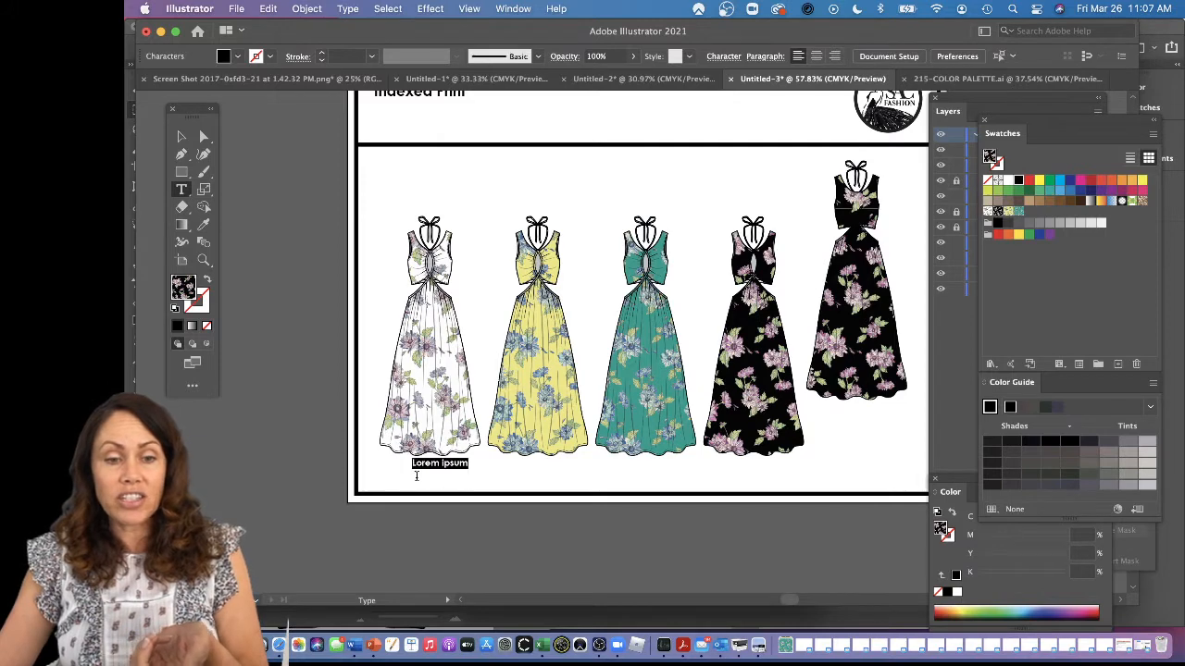
pyautogui.write('WH')
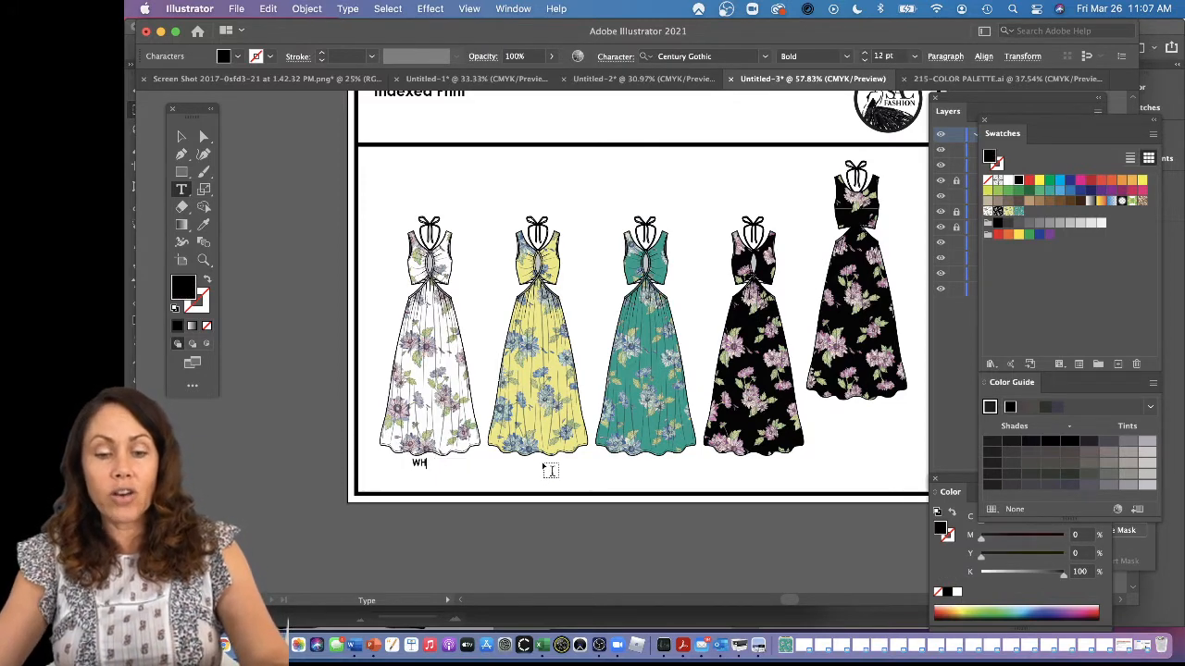
pyautogui.write('ITE')
pyautogui.press('Escape')
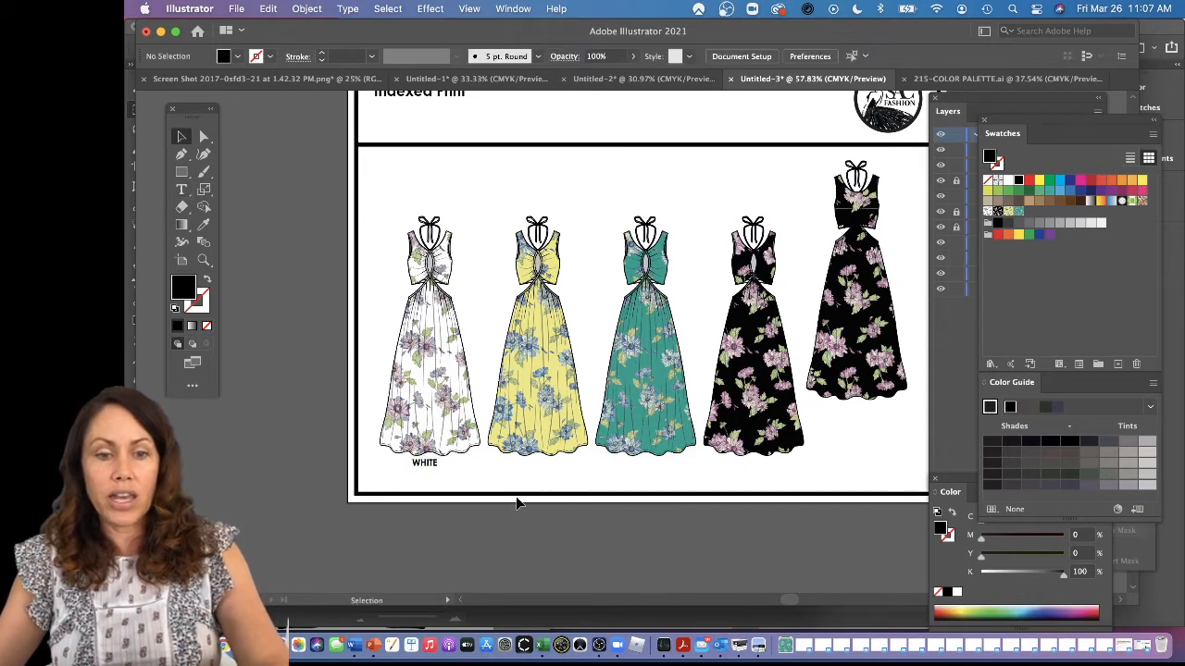
pyautogui.moveTo(423, 470); pyautogui.dragTo(424, 473)
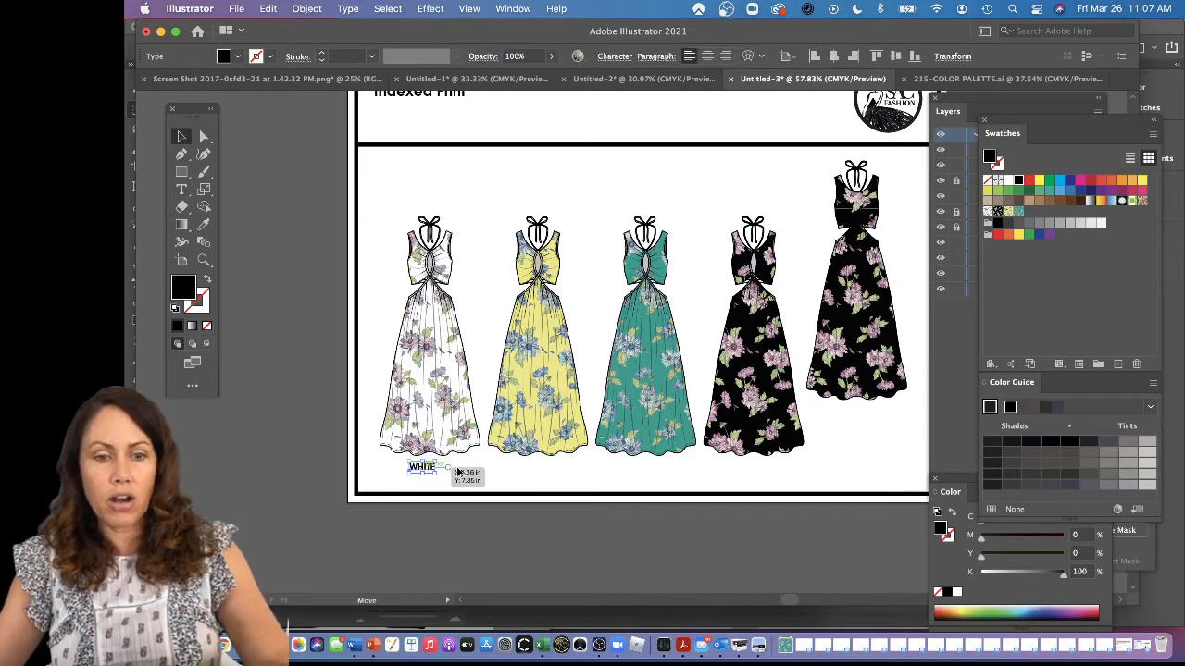
pyautogui.moveTo(422, 471); pyautogui.dragTo(537, 472)
pyautogui.press('super+z')
pyautogui.press('z')
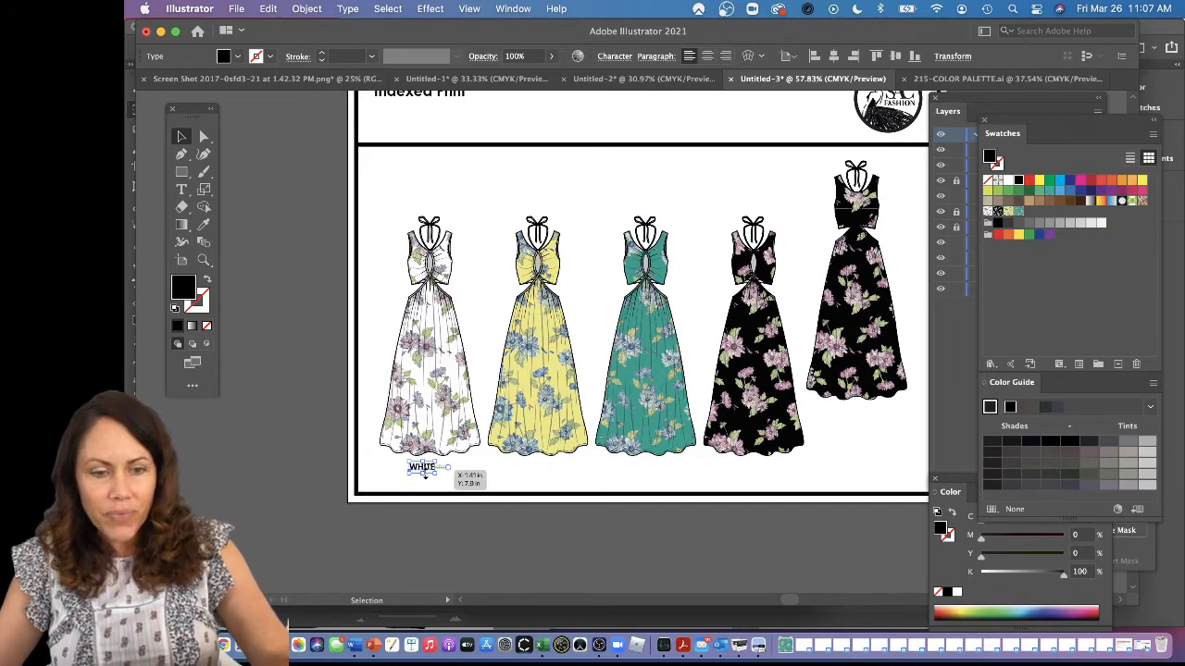
pyautogui.moveTo(423, 474); pyautogui.dragTo(609, 563)
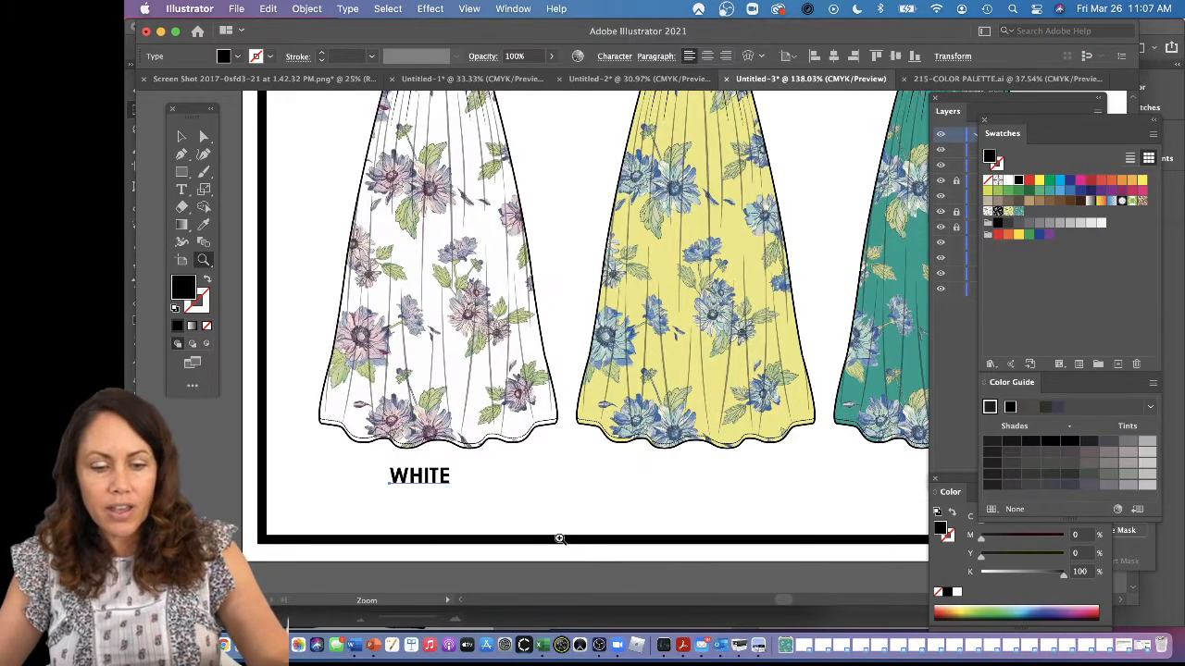
pyautogui.press('v')
pyautogui.moveTo(423, 480); pyautogui.dragTo(691, 494)
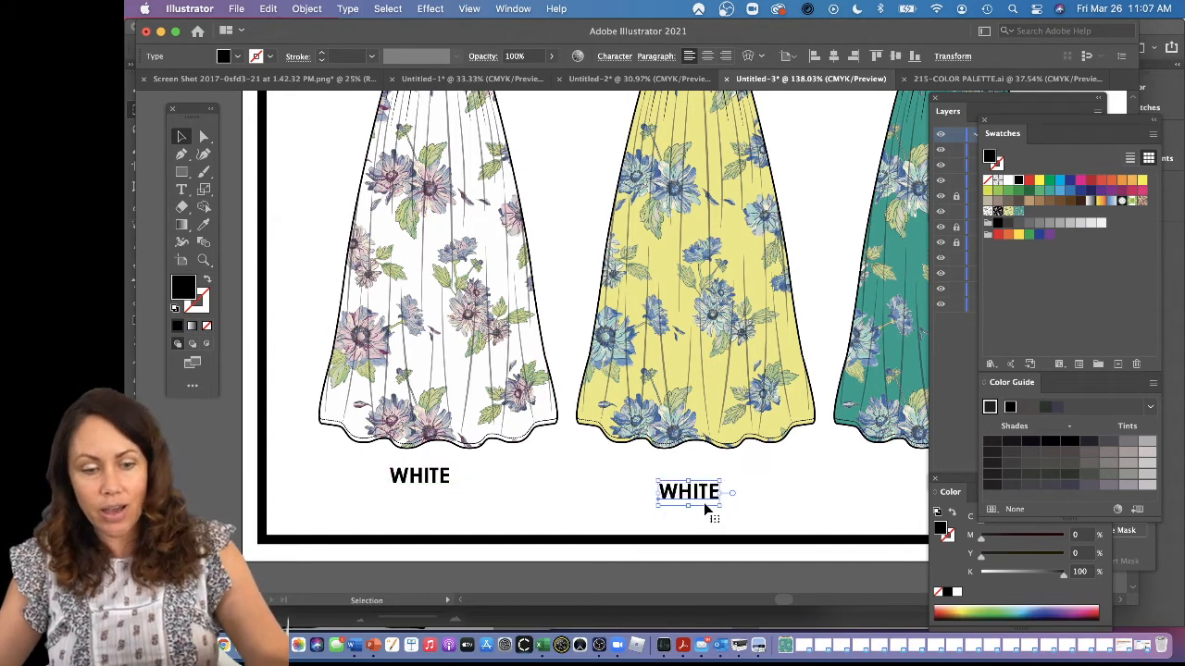
pyautogui.press('super+z')
# Duplicate the WHITE label in line beneath the yellow, green and black dresses, centering the copy under the green dress.
pyautogui.moveTo(430, 477); pyautogui.dragTo(715, 492)
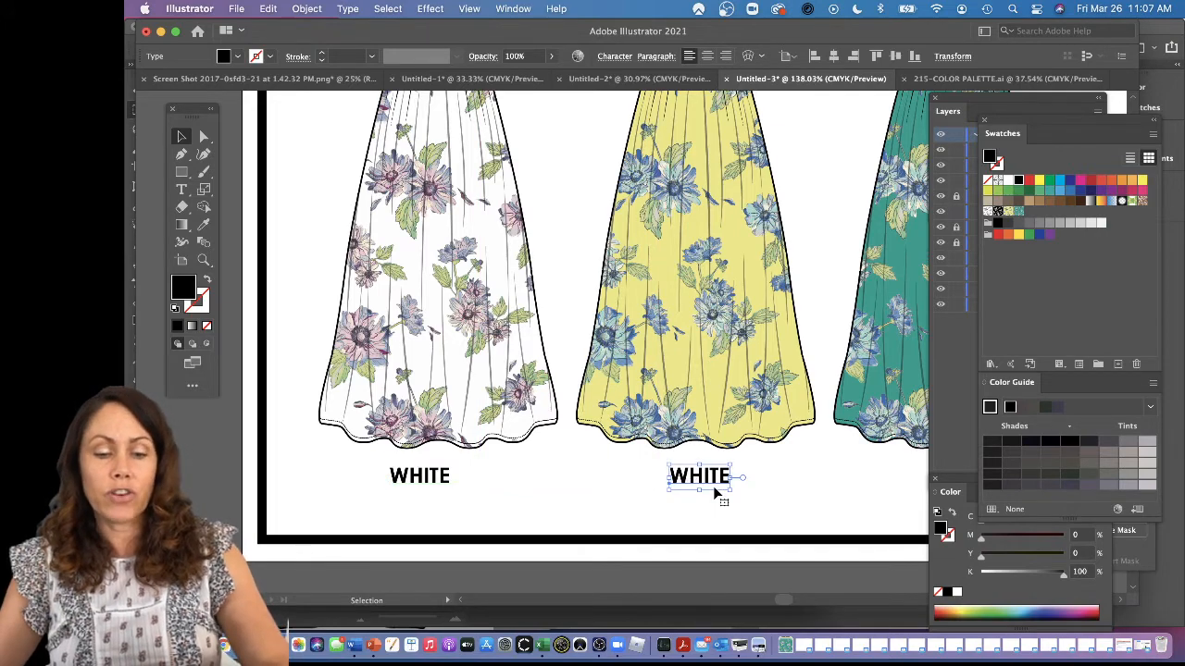
pyautogui.press('space')
pyautogui.moveTo(785, 418); pyautogui.dragTo(390, 402)
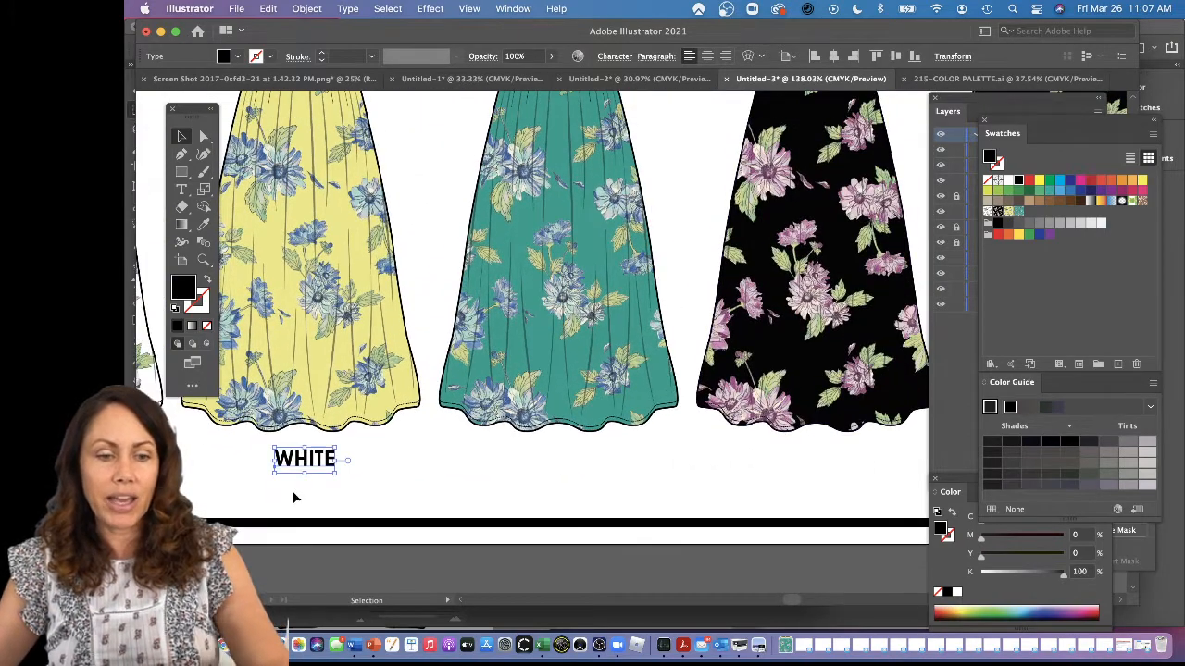
pyautogui.moveTo(302, 461); pyautogui.dragTo(582, 462)
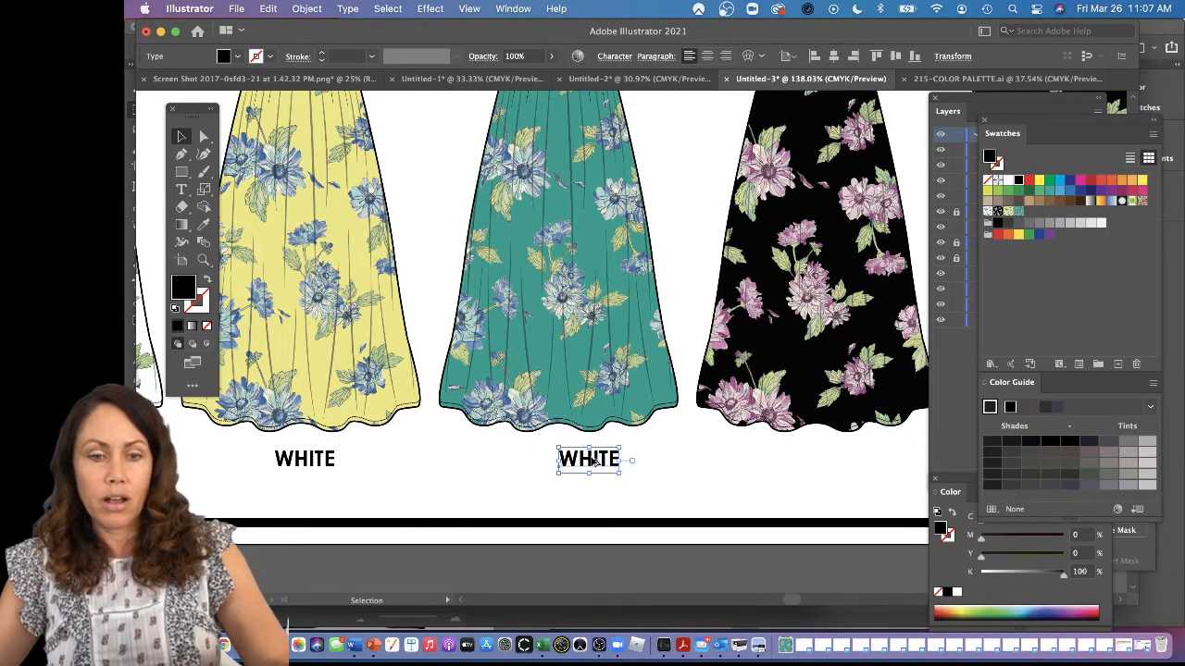
pyautogui.moveTo(595, 462); pyautogui.dragTo(818, 463)
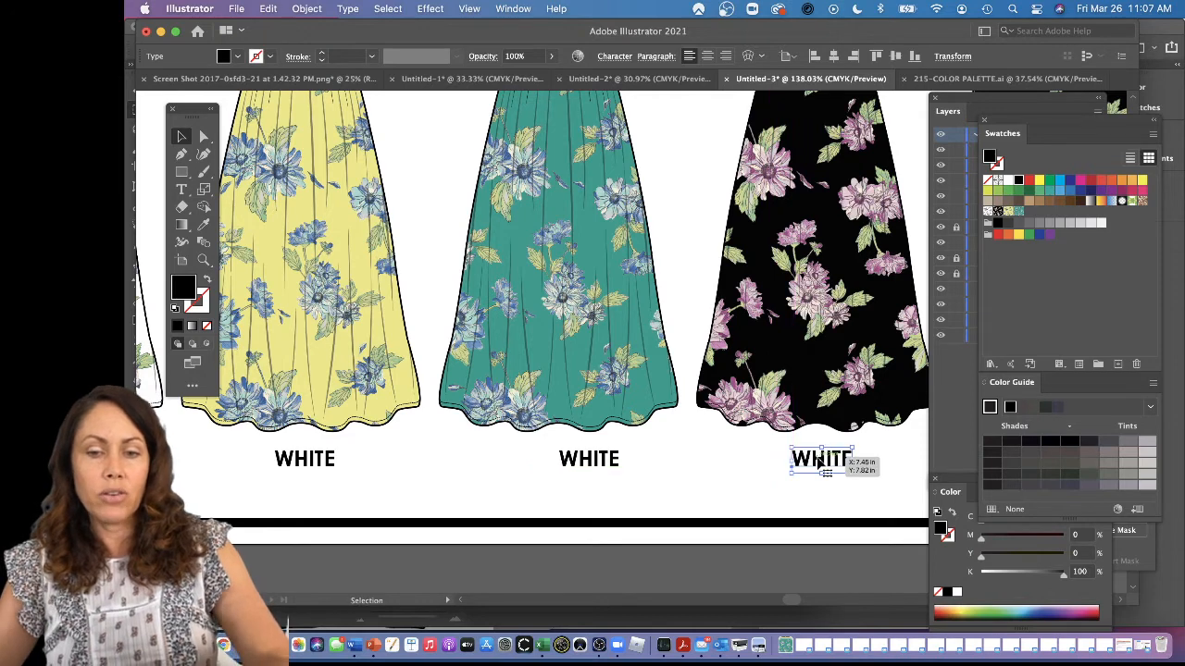
pyautogui.moveTo(607, 463)
pyautogui.mouseDown()
pyautogui.moveTo(572, 470)
pyautogui.moveTo(587, 470)
pyautogui.mouseUp()
# Try to distribute the WHITE labels beneath the dresses evenly by their horizontal centers.
pyautogui.press('super+minus')
pyautogui.press('super+minus')
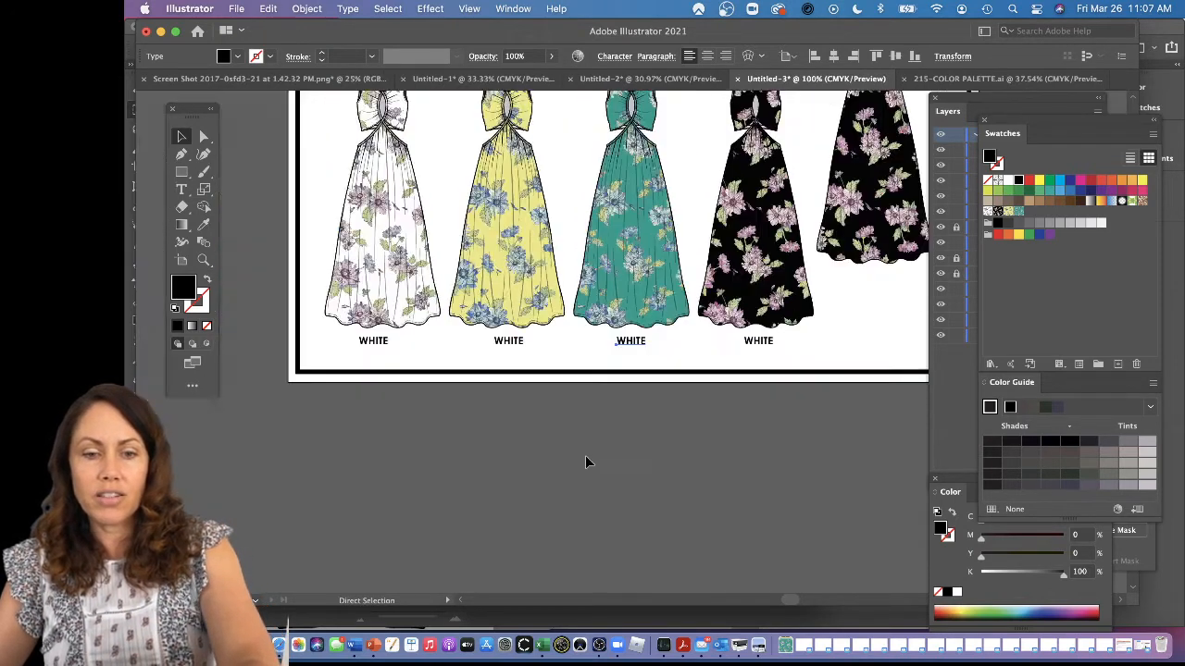
pyautogui.keyDown('shift'); pyautogui.click(370, 341); pyautogui.keyUp('shift')
pyautogui.keyDown('shift'); pyautogui.click(509, 341); pyautogui.keyUp('shift')
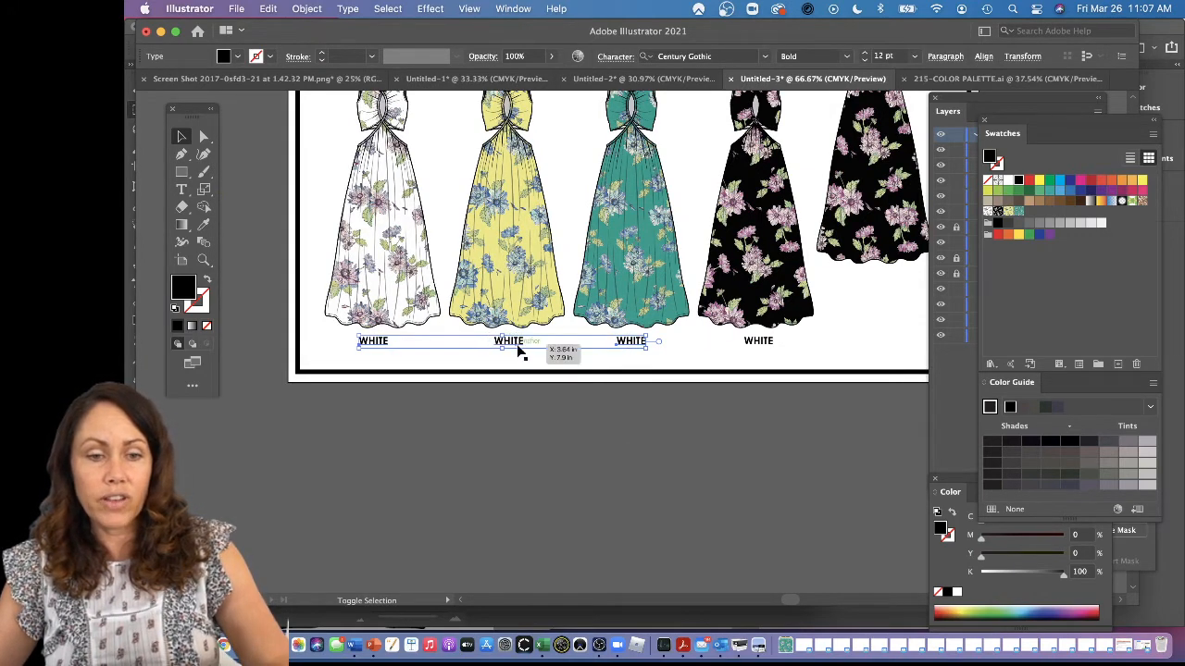
pyautogui.keyDown('shift'); pyautogui.click(758, 341); pyautogui.keyUp('shift')
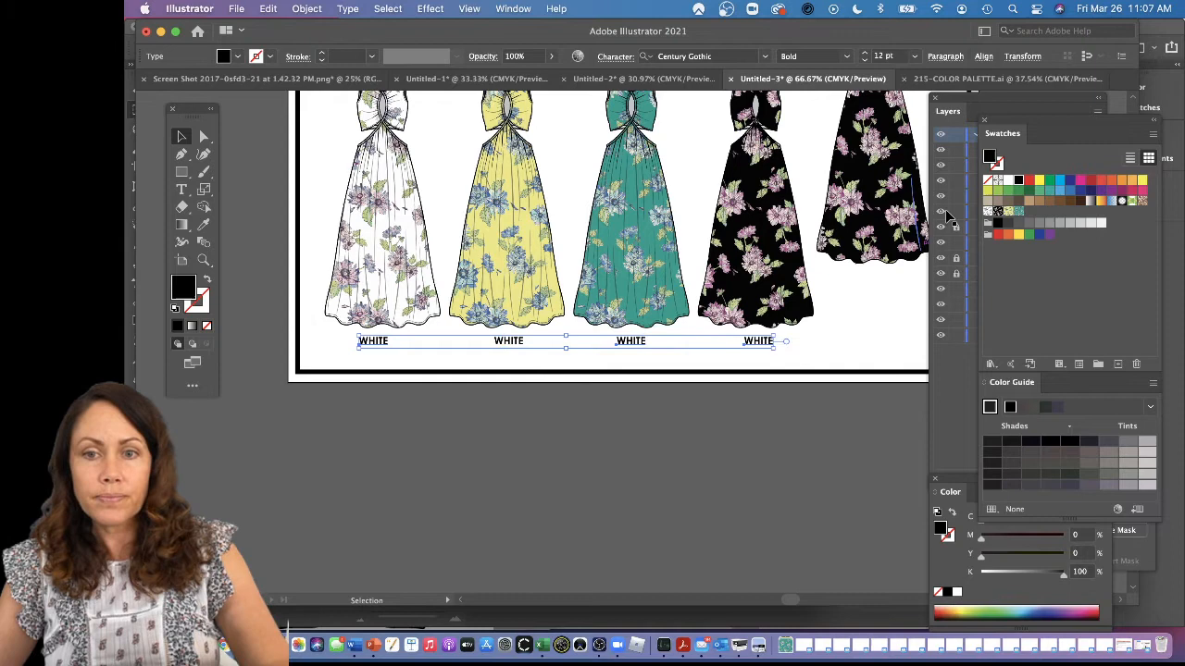
pyautogui.click(983, 55)
pyautogui.click(959, 143)
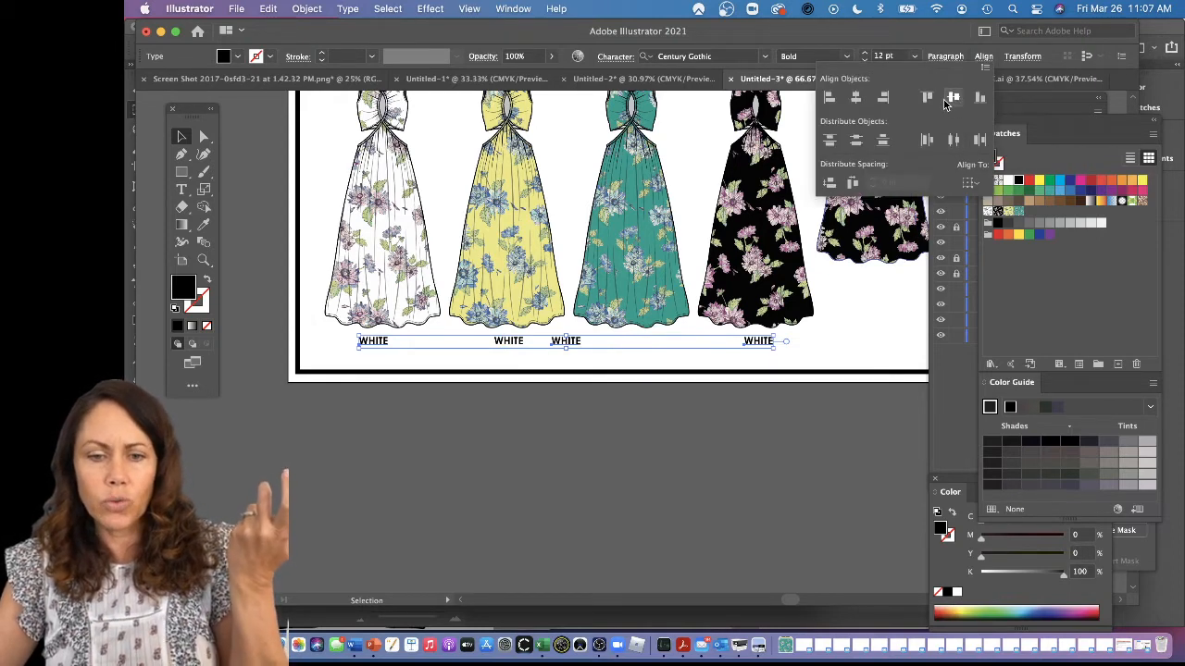
pyautogui.click(706, 397)
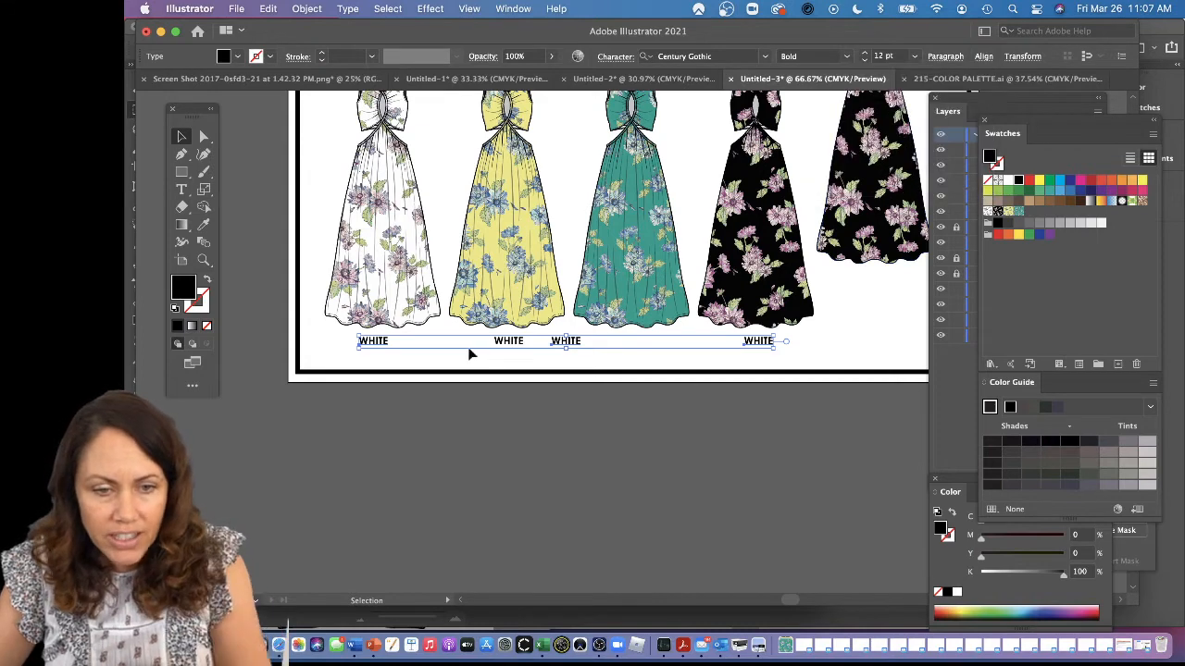
pyautogui.click(433, 438)
# Select all four WHITE labels, distribute them evenly by their horizontal centers and clear the selection.
pyautogui.click(372, 343)
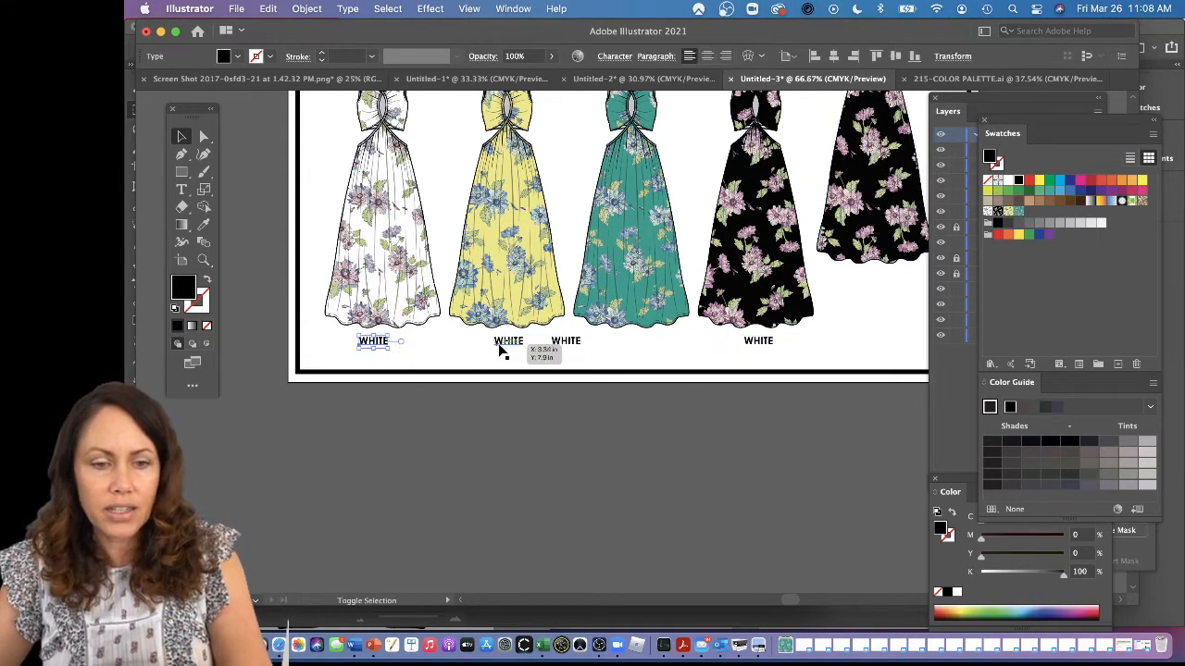
pyautogui.keyDown('shift'); pyautogui.click(508, 342); pyautogui.keyUp('shift')
pyautogui.keyDown('shift'); pyautogui.click(566, 342); pyautogui.keyUp('shift')
pyautogui.keyDown('shift'); pyautogui.click(771, 344); pyautogui.keyUp('shift')
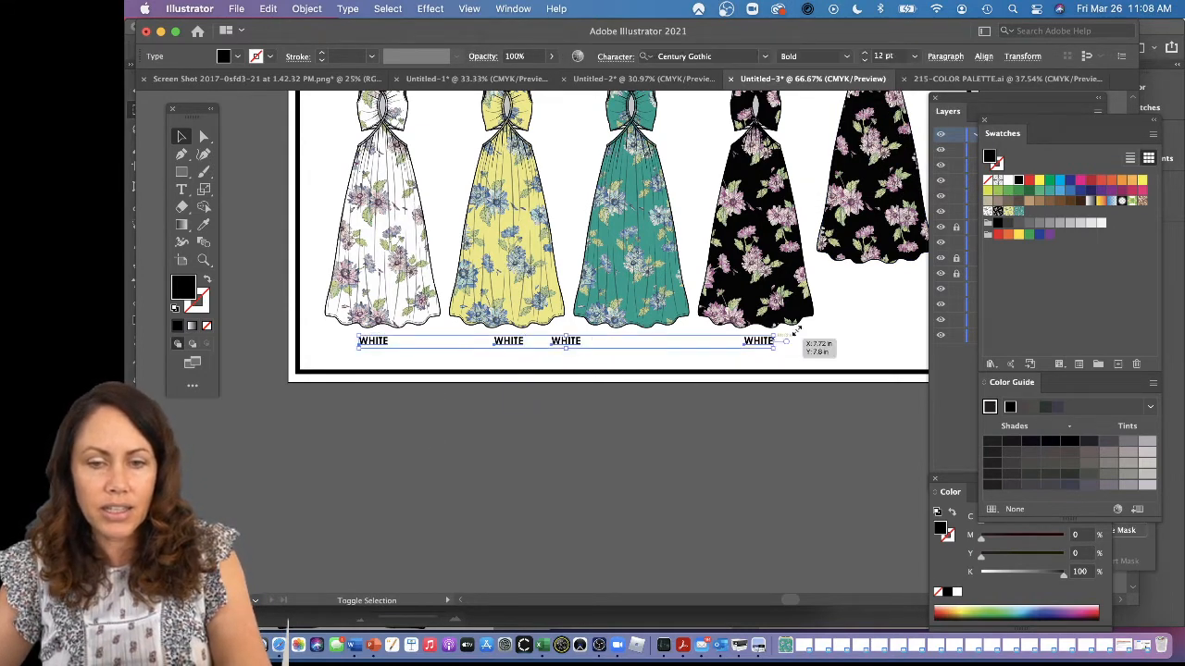
pyautogui.click(986, 59)
pyautogui.click(956, 140)
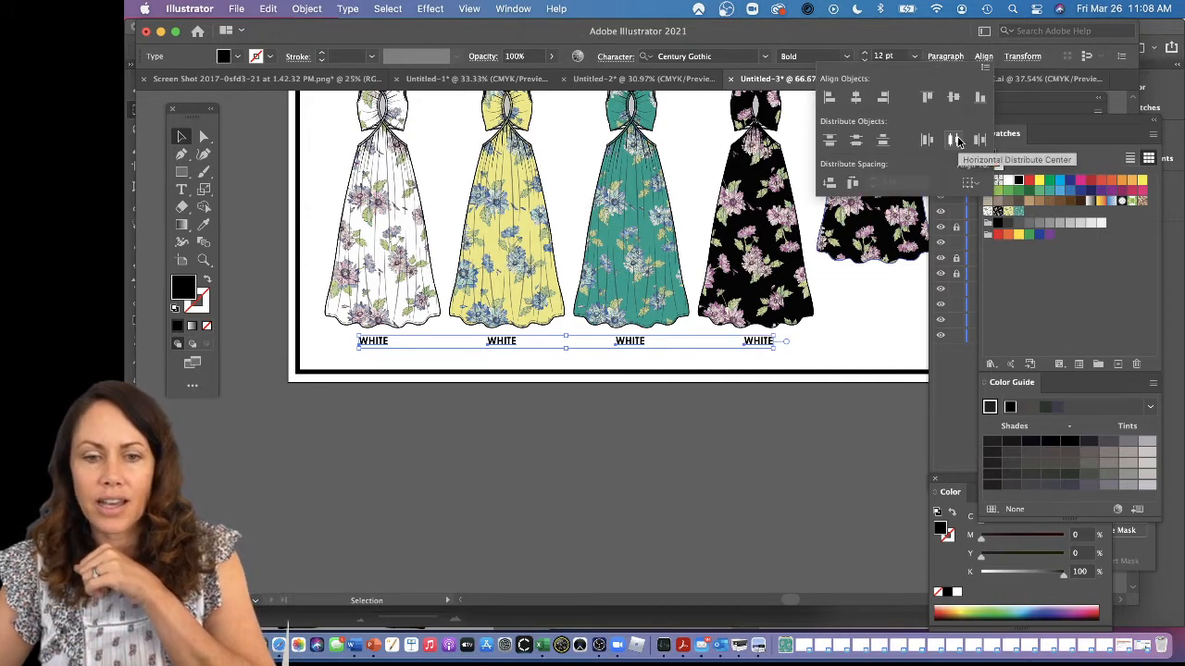
pyautogui.click(639, 389)
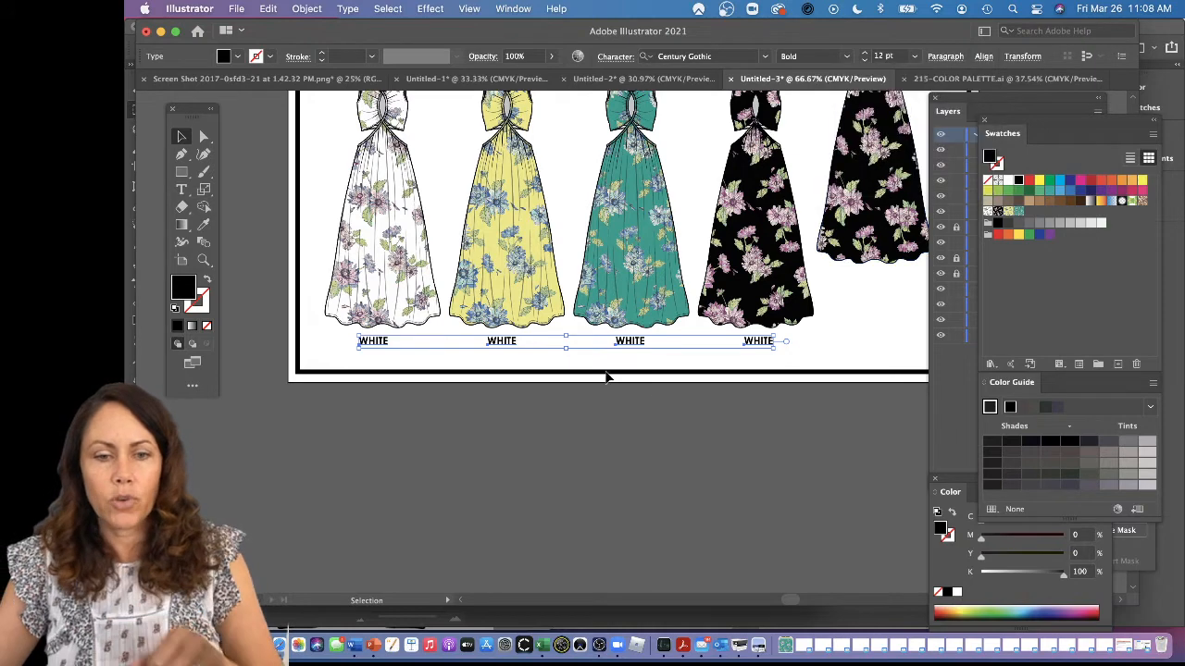
pyautogui.click(508, 436)
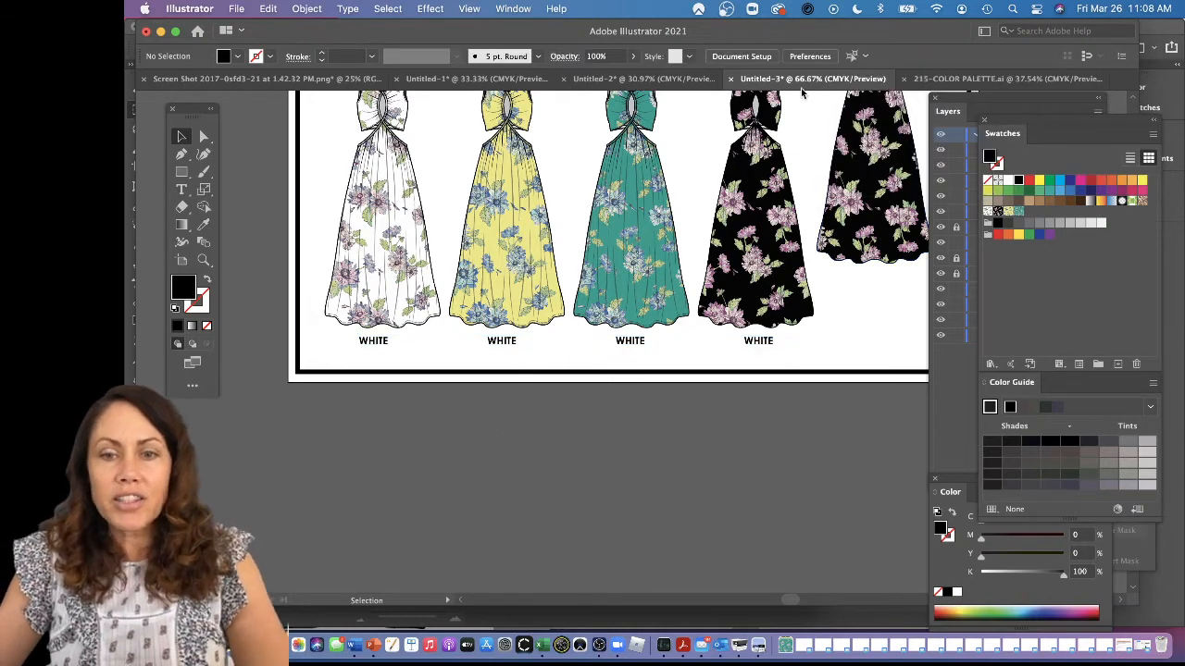
# Look up the dress color names in the 215-COLOR PALETTE document and return to the presentation board.
pyautogui.click(967, 79)
pyautogui.press('v')
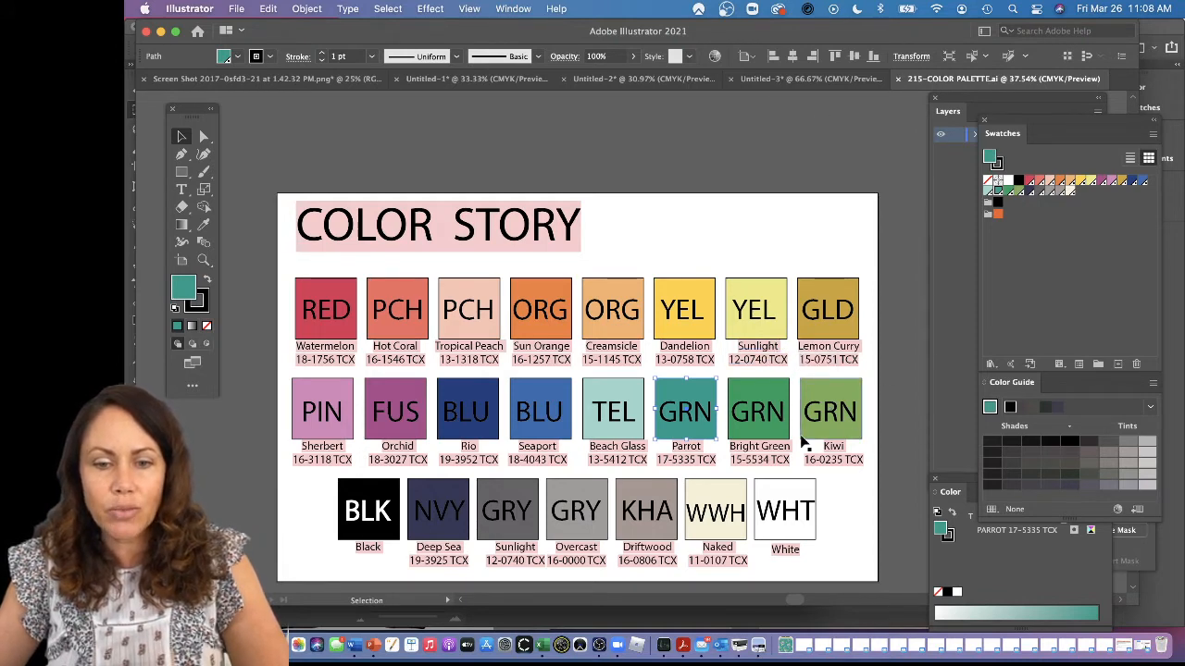
pyautogui.click(802, 85)
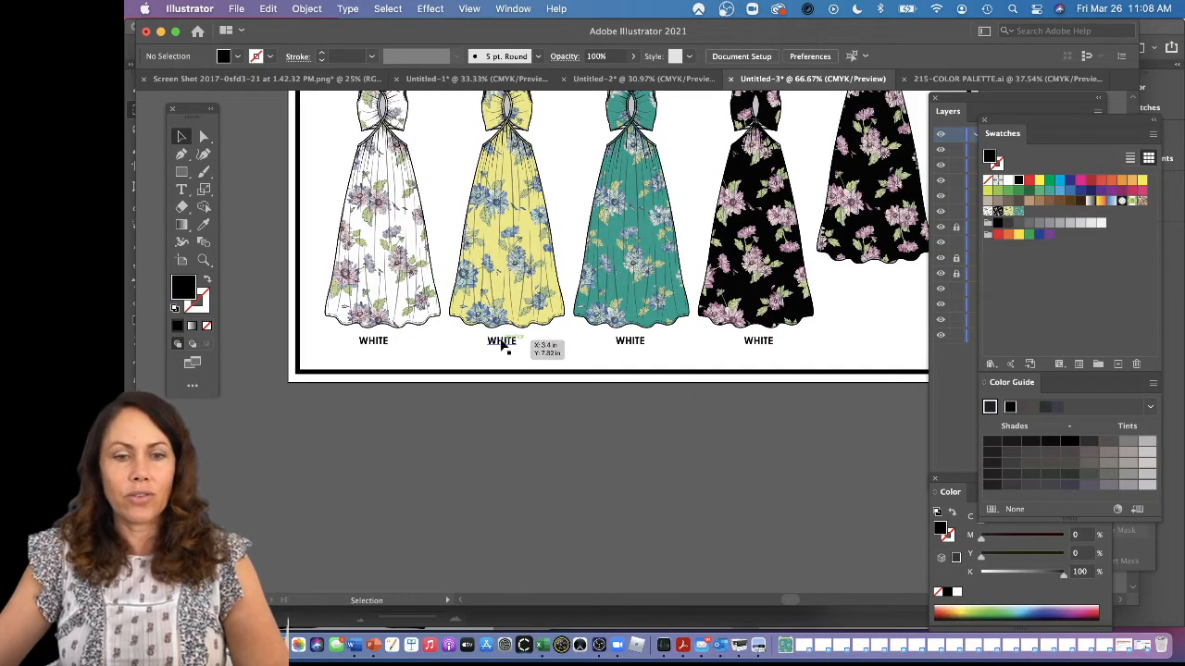
# Change the label beneath the yellow dress to SUNLIGHT.
pyautogui.click(502, 341)
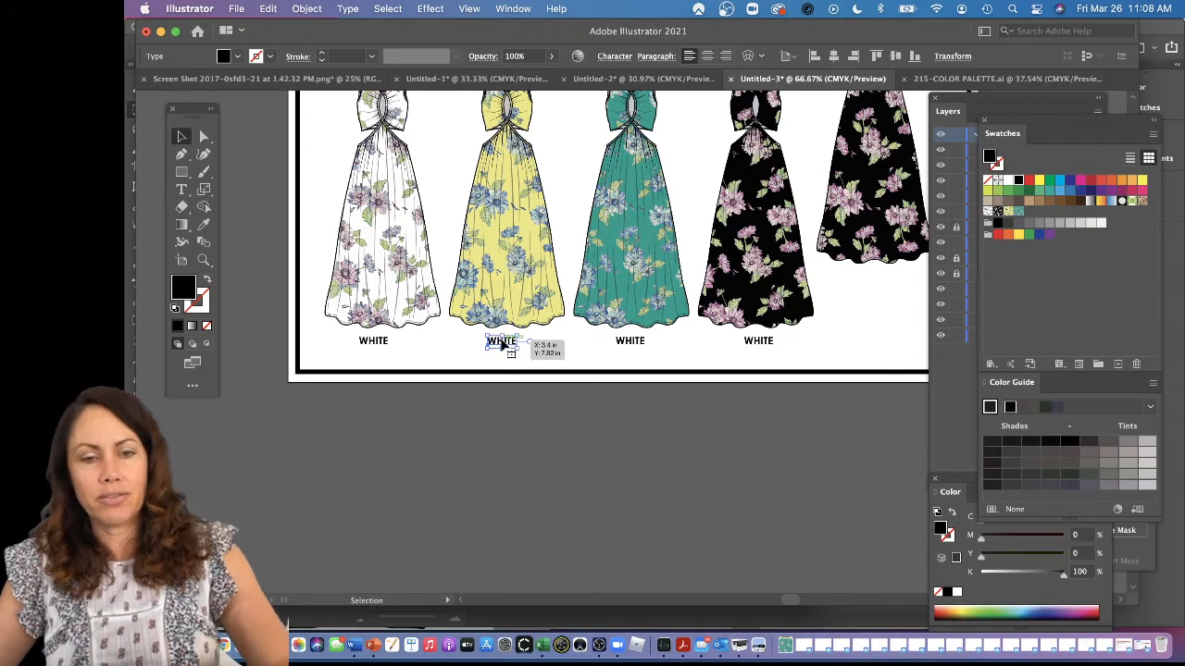
pyautogui.press('z')
pyautogui.moveTo(454, 278); pyautogui.dragTo(676, 485)
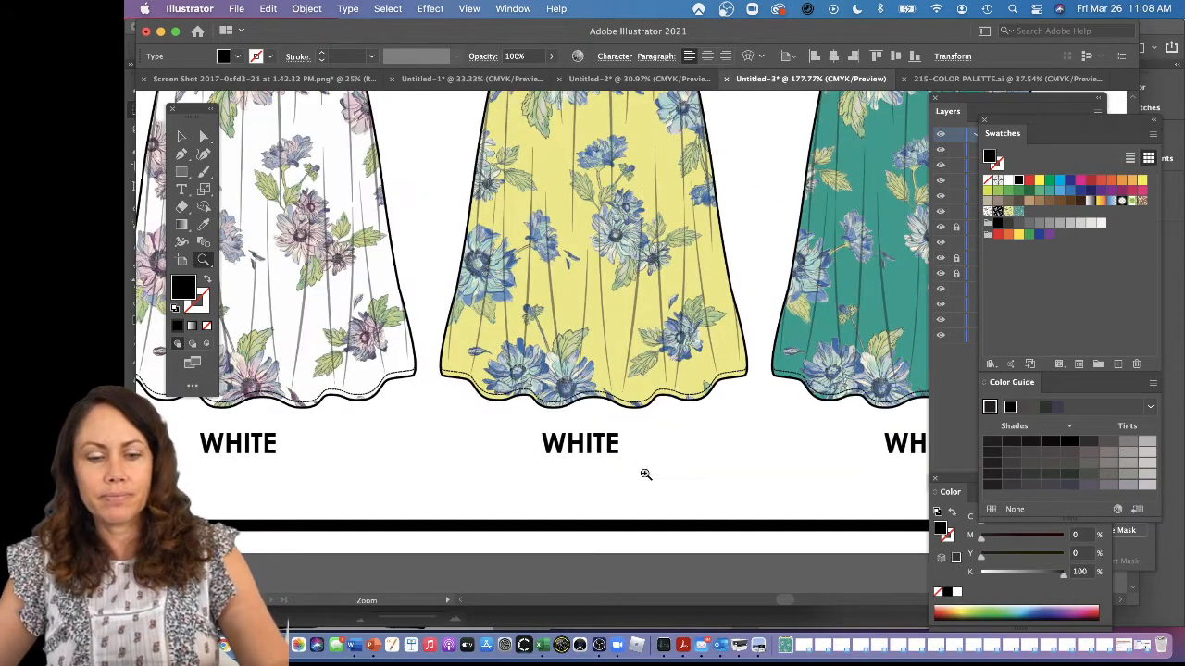
pyautogui.press('v')
pyautogui.doubleClick(585, 451)
pyautogui.press('super+a')
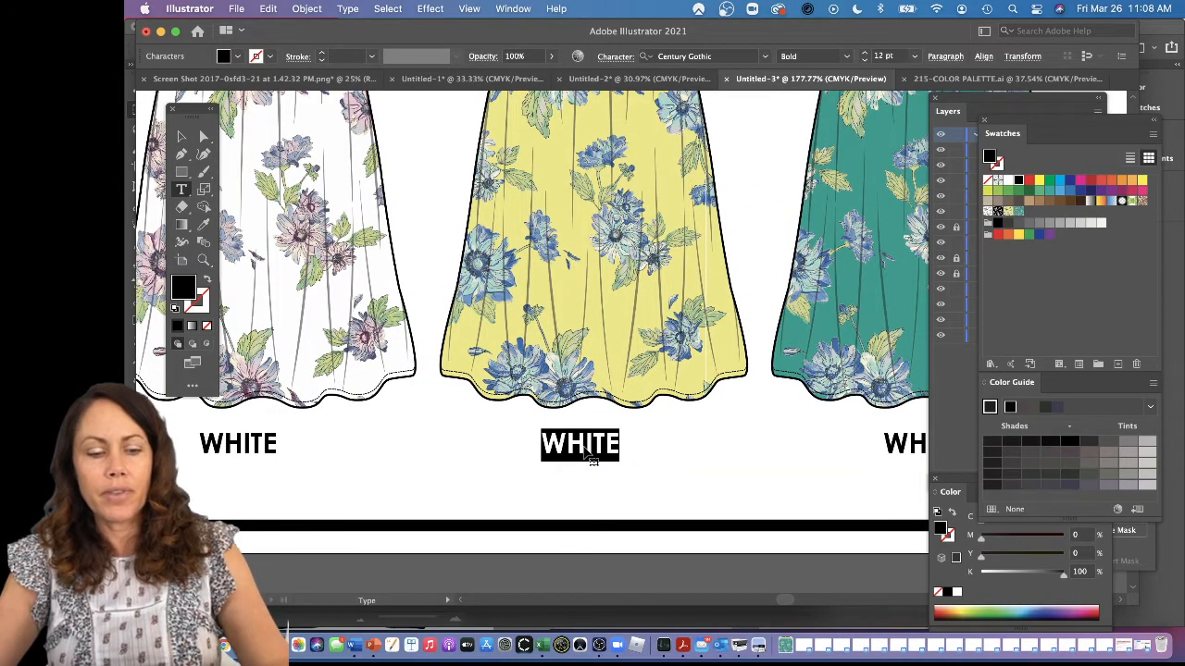
pyautogui.write('SUNLI')
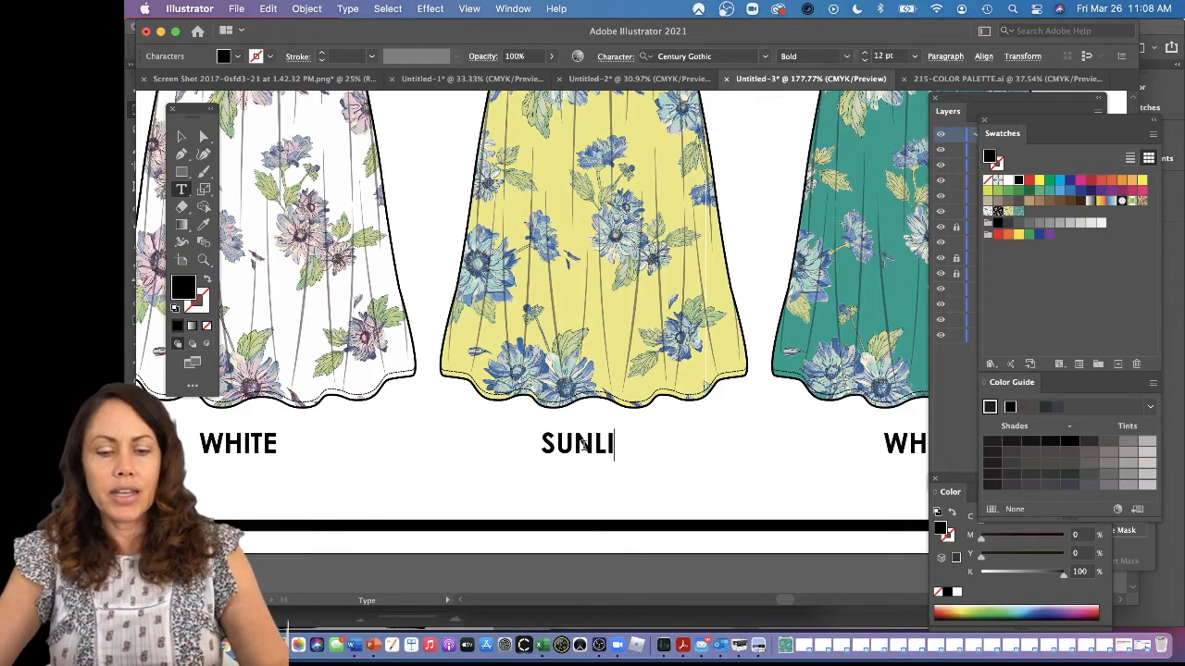
pyautogui.write('GHT')
pyautogui.keyDown('super'); pyautogui.click(696, 470); pyautogui.keyUp('super')
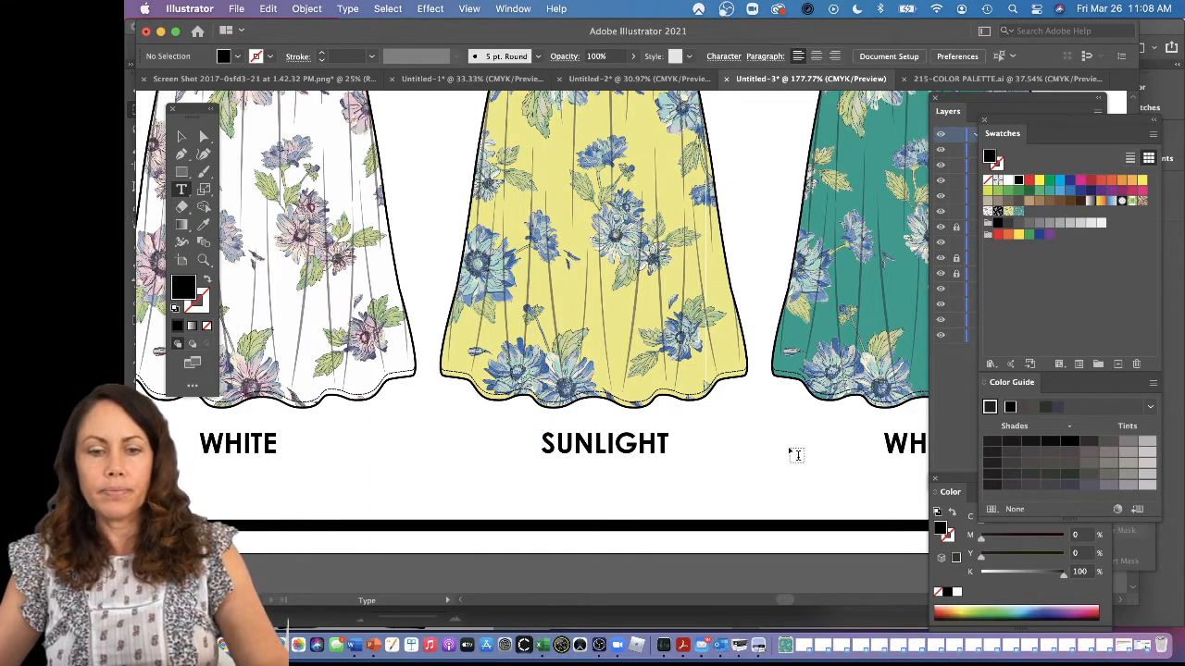
# Change the label beneath the green dress to BEACH GLASS.
pyautogui.moveTo(790, 453); pyautogui.dragTo(545, 450)
pyautogui.click(650, 439)
pyautogui.doubleClick(650, 438)
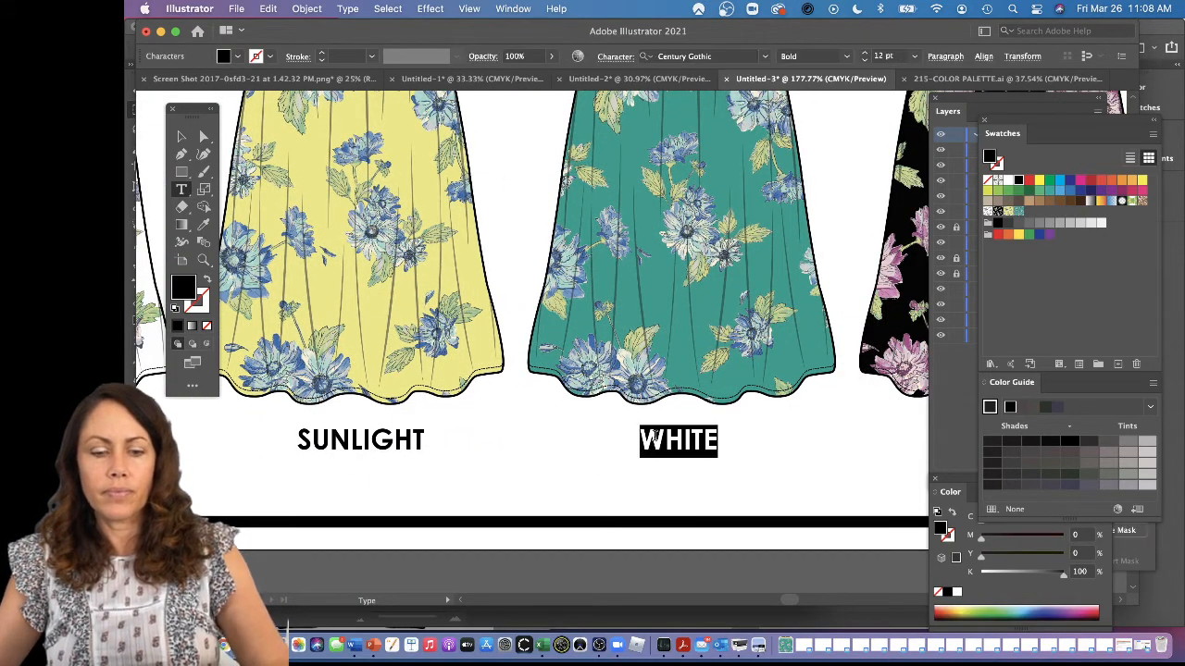
pyautogui.write('BEEA')
pyautogui.press('BackSpace')
pyautogui.press('BackSpace')
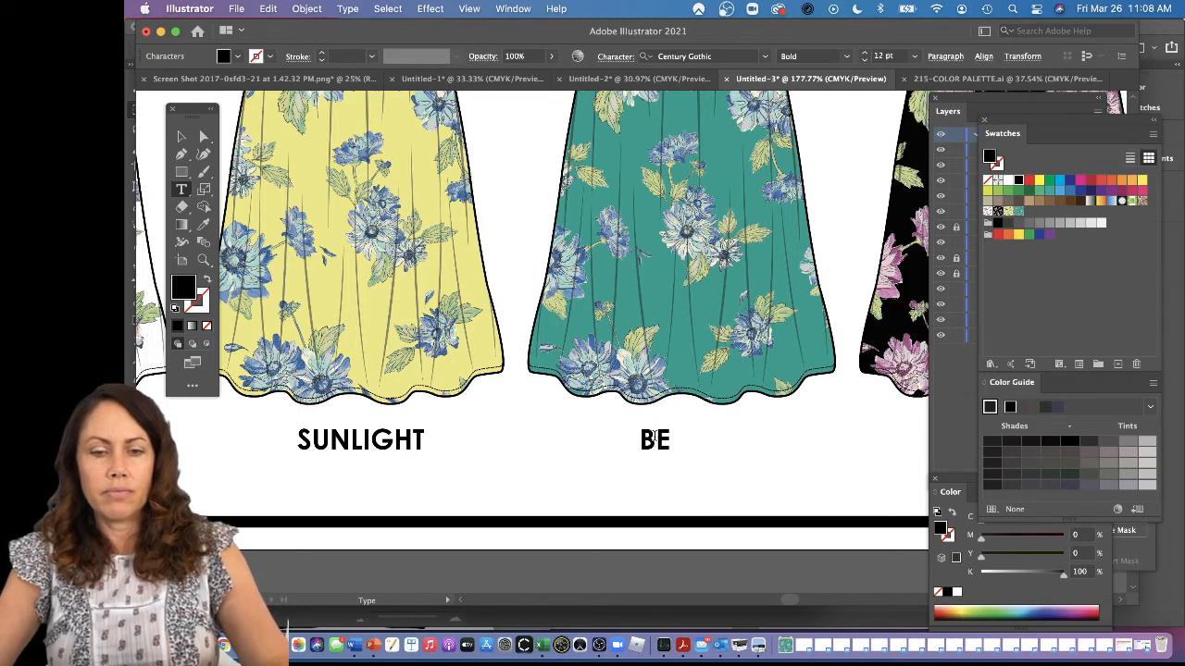
pyautogui.write('ACH GLASS')
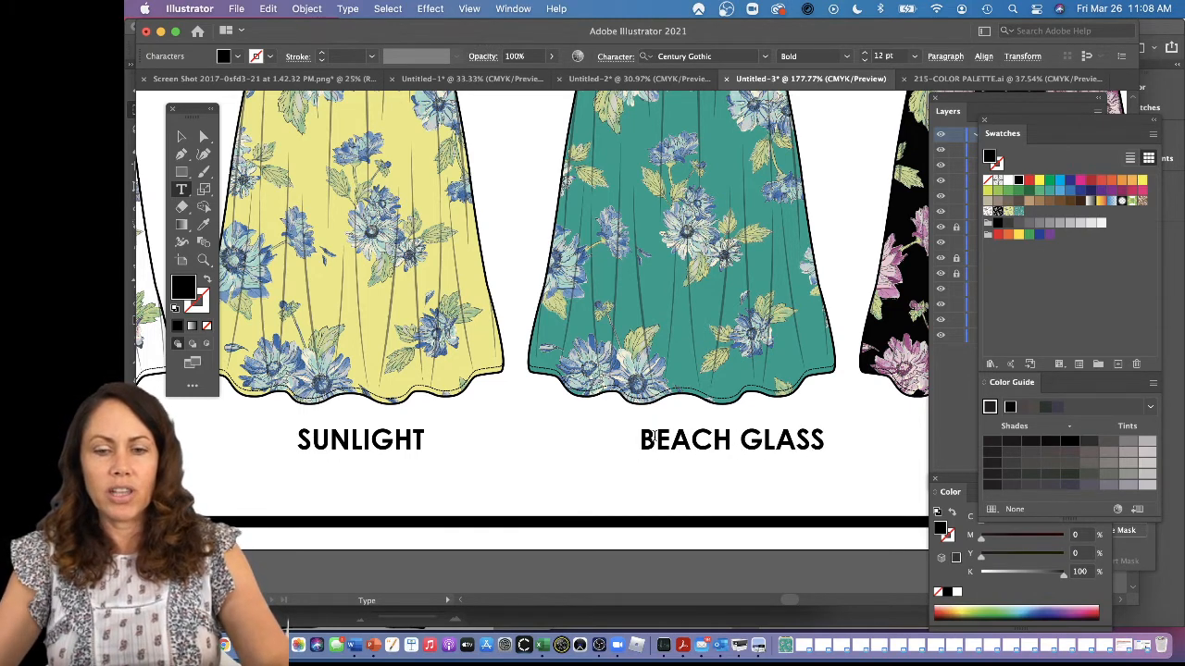
pyautogui.keyDown('super'); pyautogui.click(852, 446); pyautogui.keyUp('super')
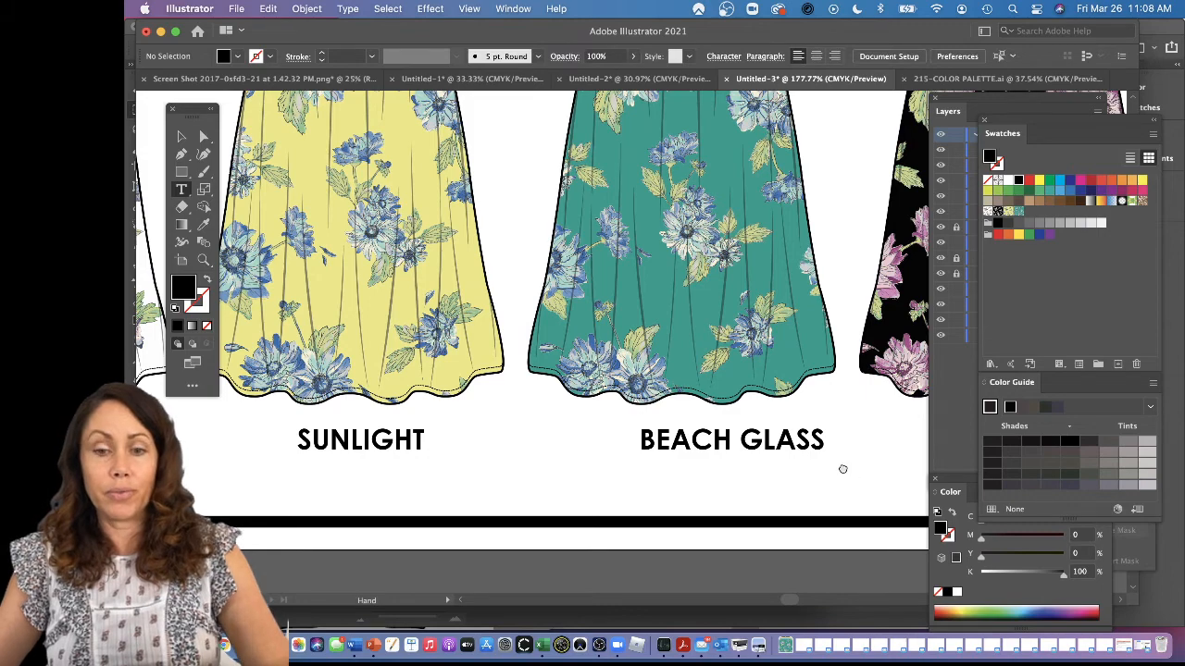
# Change the WHITE label beneath the black dress to BLACK and clear the selection.
pyautogui.moveTo(841, 468); pyautogui.dragTo(518, 466)
pyautogui.doubleClick(682, 441)
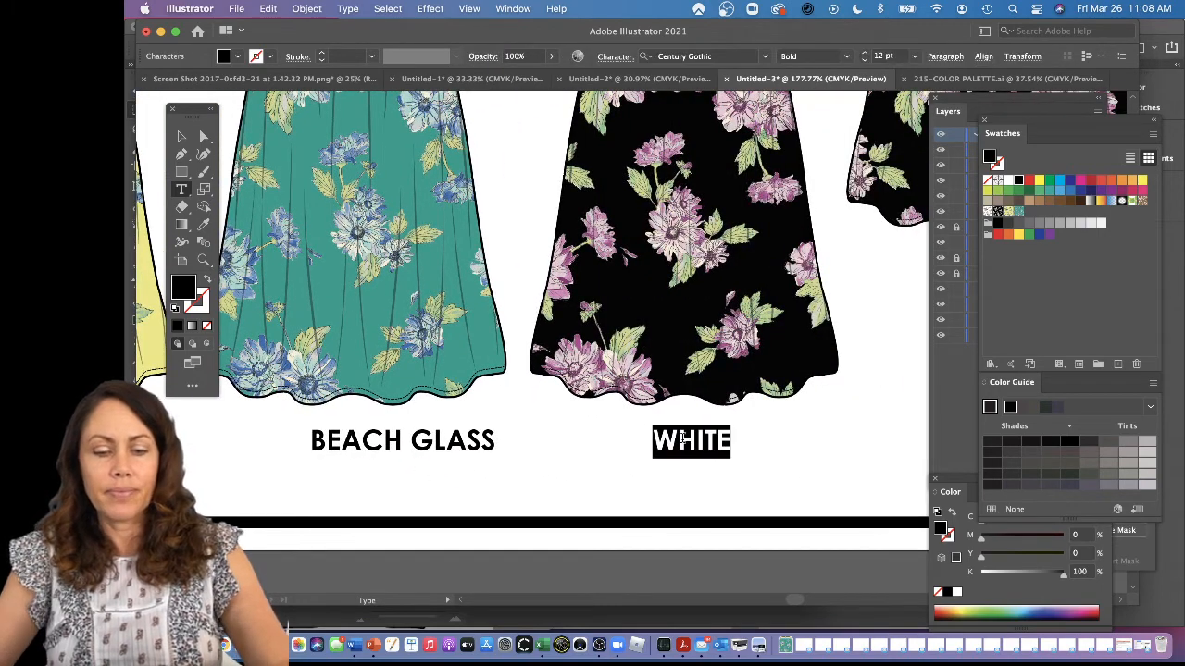
pyautogui.write('BLACK')
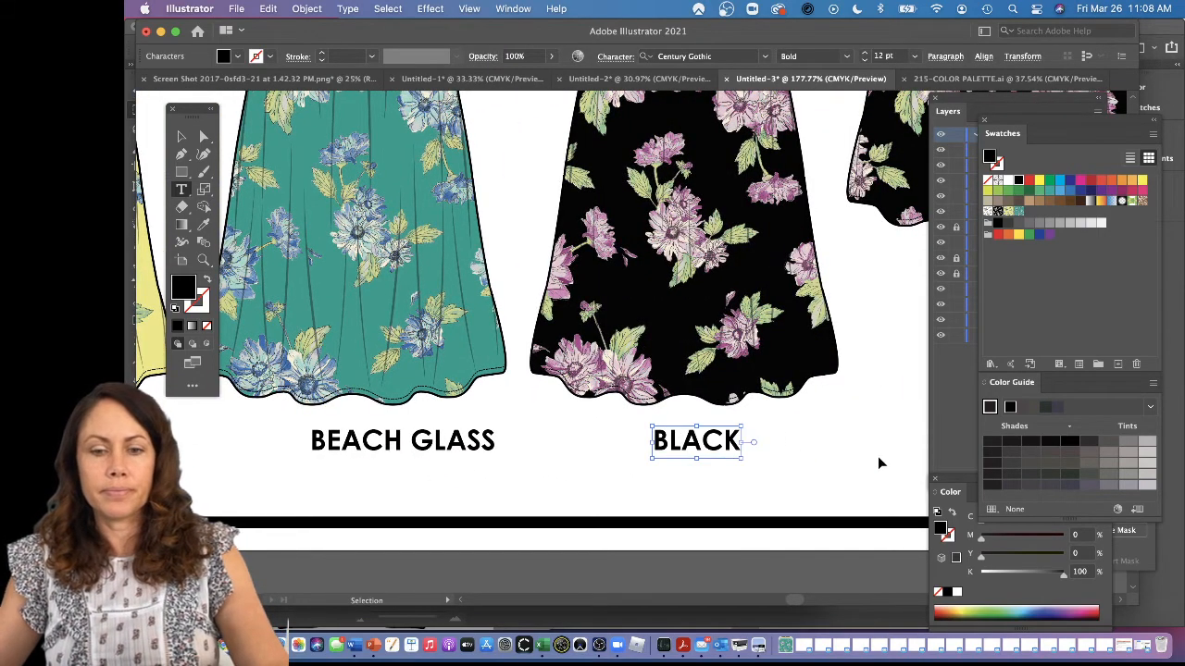
pyautogui.keyDown('super'); pyautogui.click(879, 461); pyautogui.keyUp('super')
pyautogui.press('super+0')
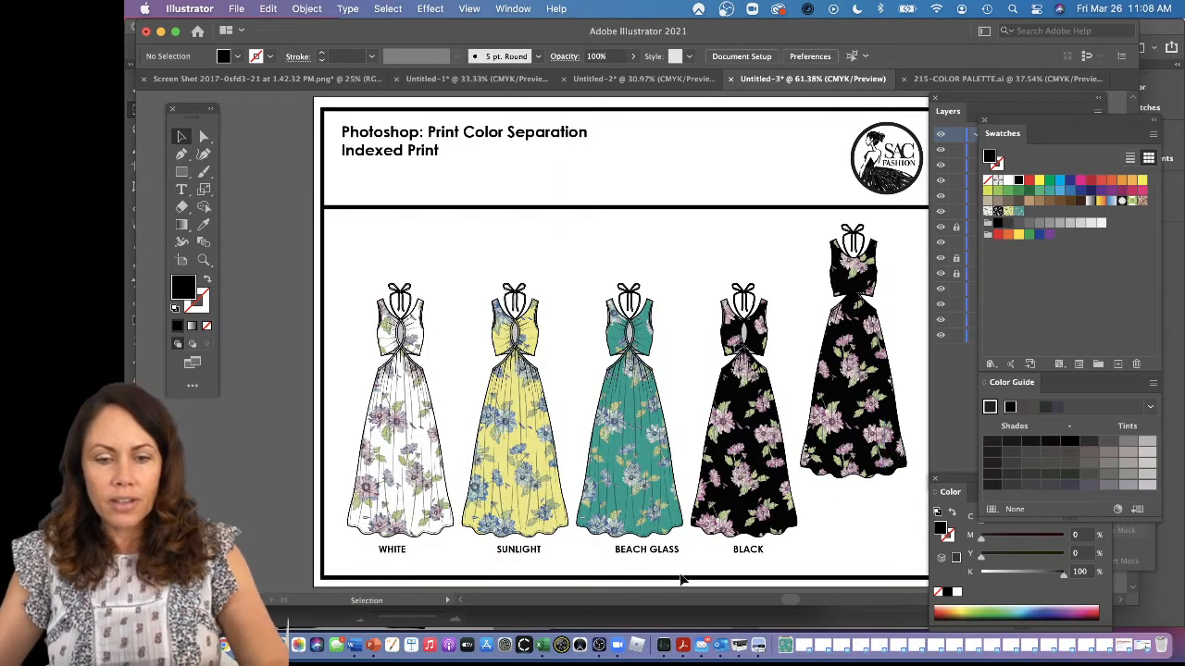
# Select the four color name labels, distribute them evenly by their horizontal centers and clear the selection.
pyautogui.keyDown('super'); pyautogui.click(682, 550); pyautogui.keyUp('super')
pyautogui.keyDown('shift'); pyautogui.click(519, 550); pyautogui.keyUp('shift')
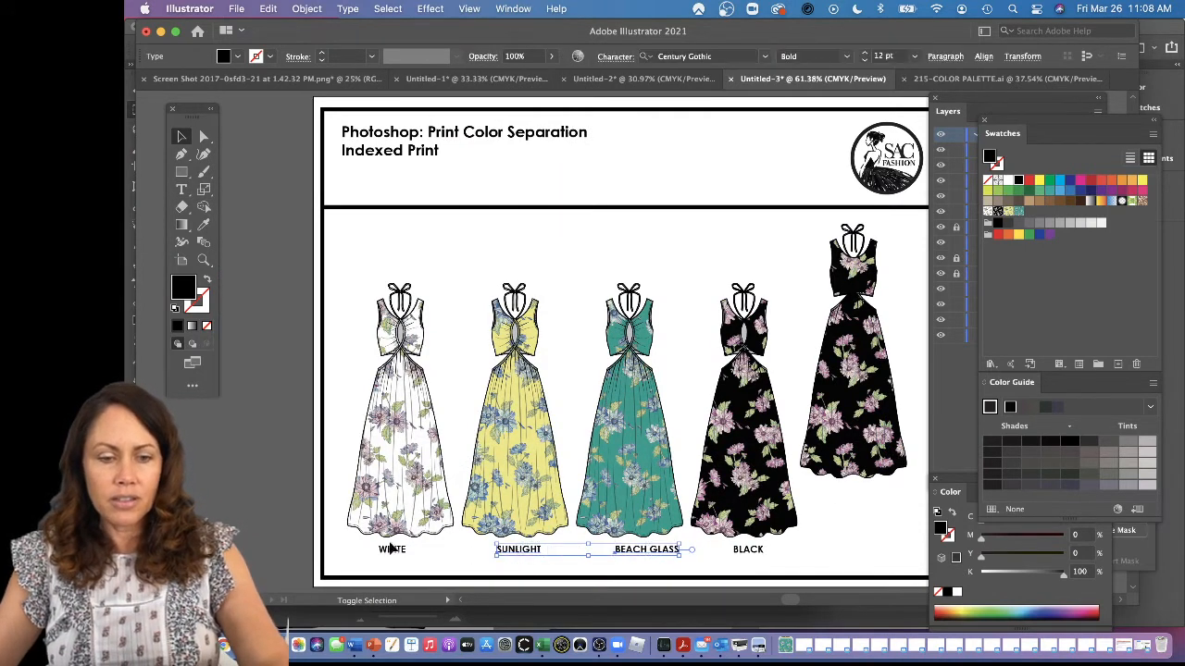
pyautogui.keyDown('shift'); pyautogui.click(391, 550); pyautogui.keyUp('shift')
pyautogui.keyDown('shift'); pyautogui.click(747, 550); pyautogui.keyUp('shift')
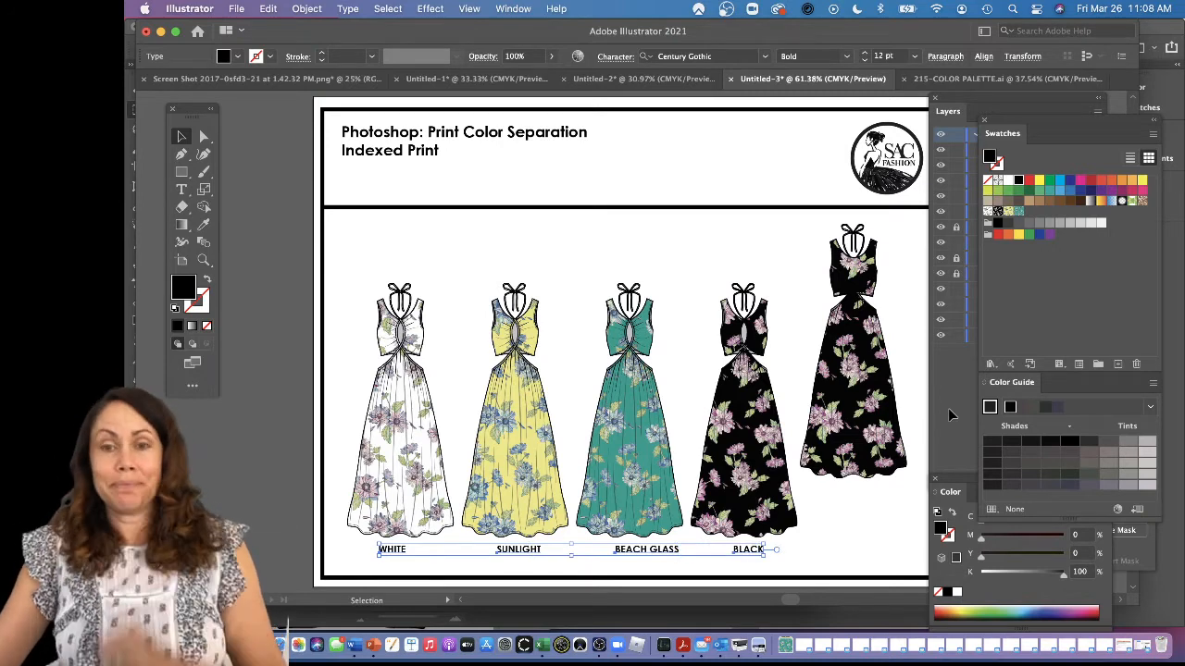
pyautogui.click(985, 57)
pyautogui.click(951, 141)
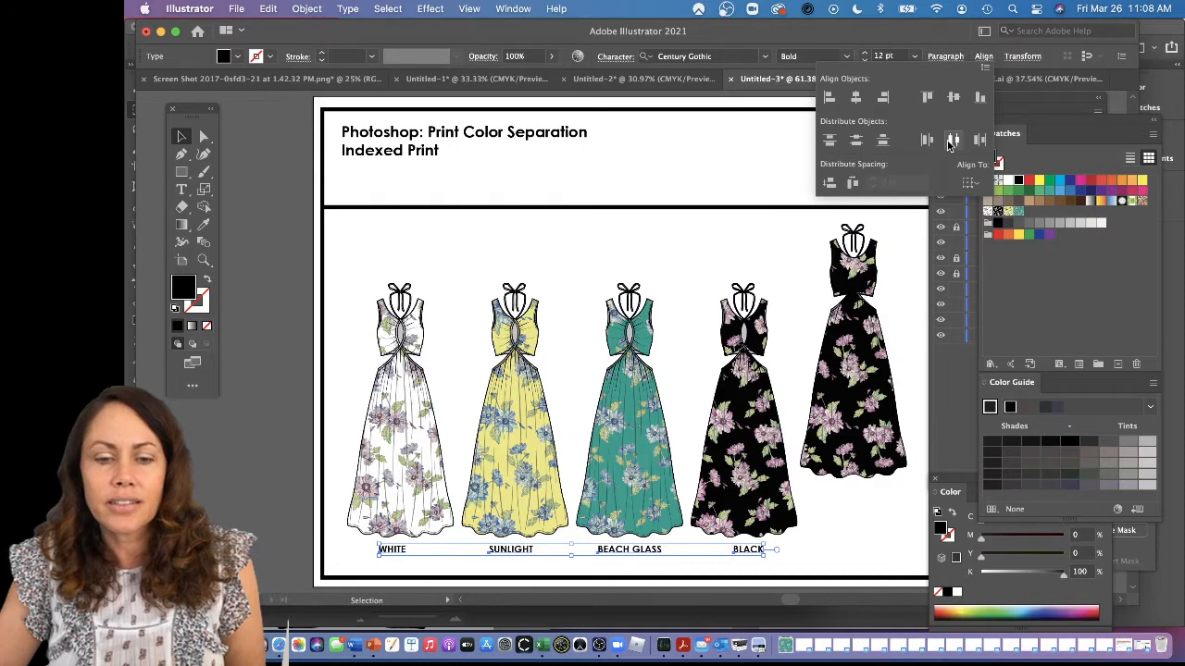
pyautogui.click(826, 521)
pyautogui.hscroll(3, 829, 521)
pyautogui.scroll(-1, 828, 522)
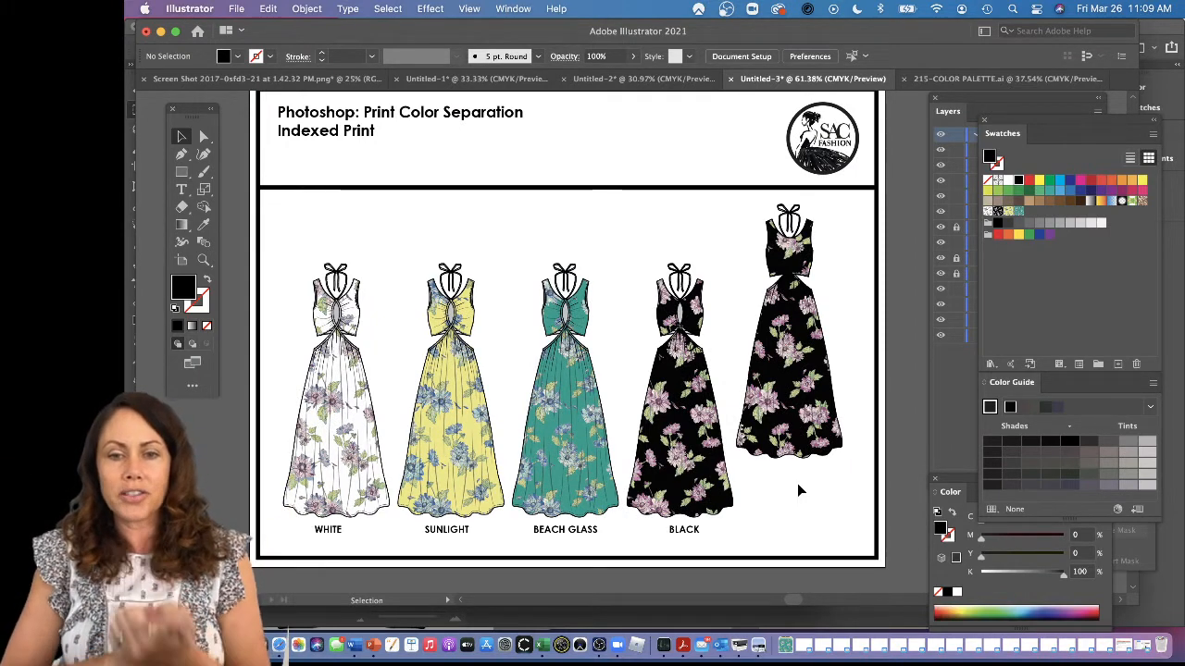
# Open the Save for Web (Legacy) export settings for the presentation board.
pyautogui.click(236, 8)
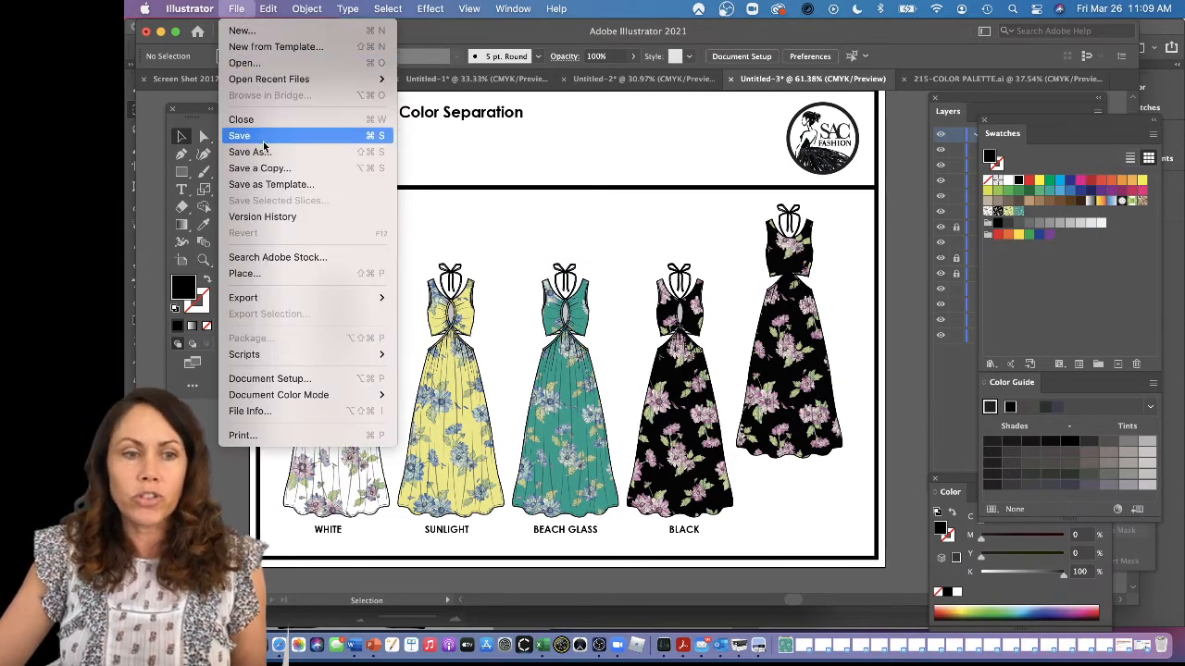
pyautogui.moveTo(257, 305)
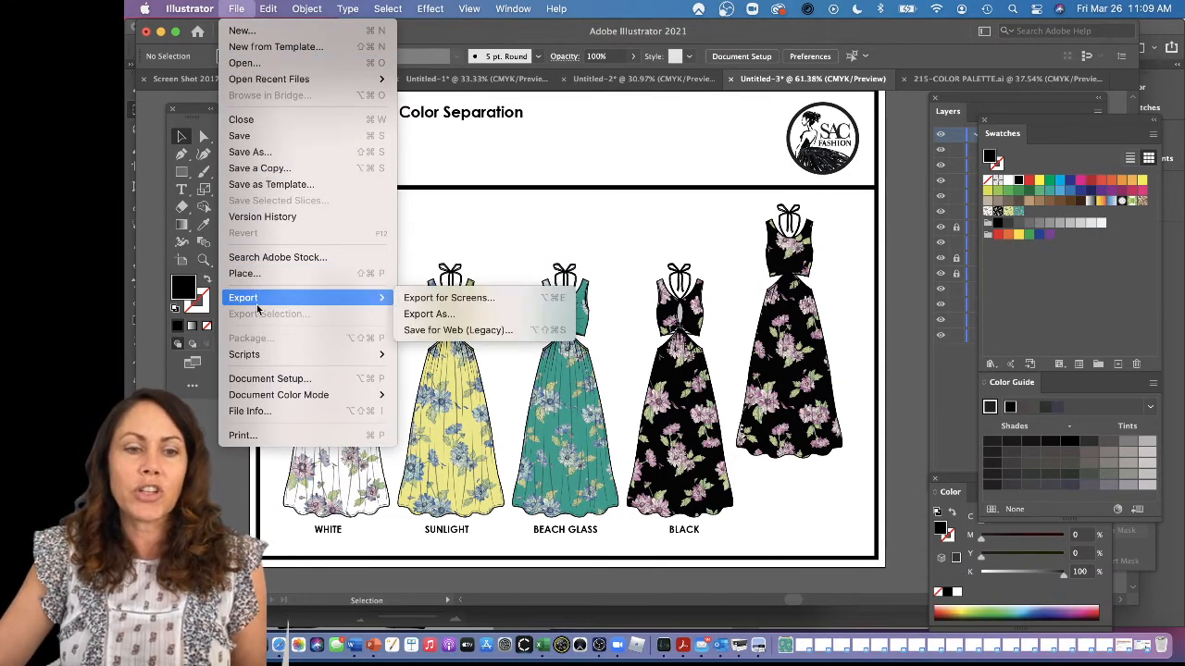
pyautogui.click(496, 338)
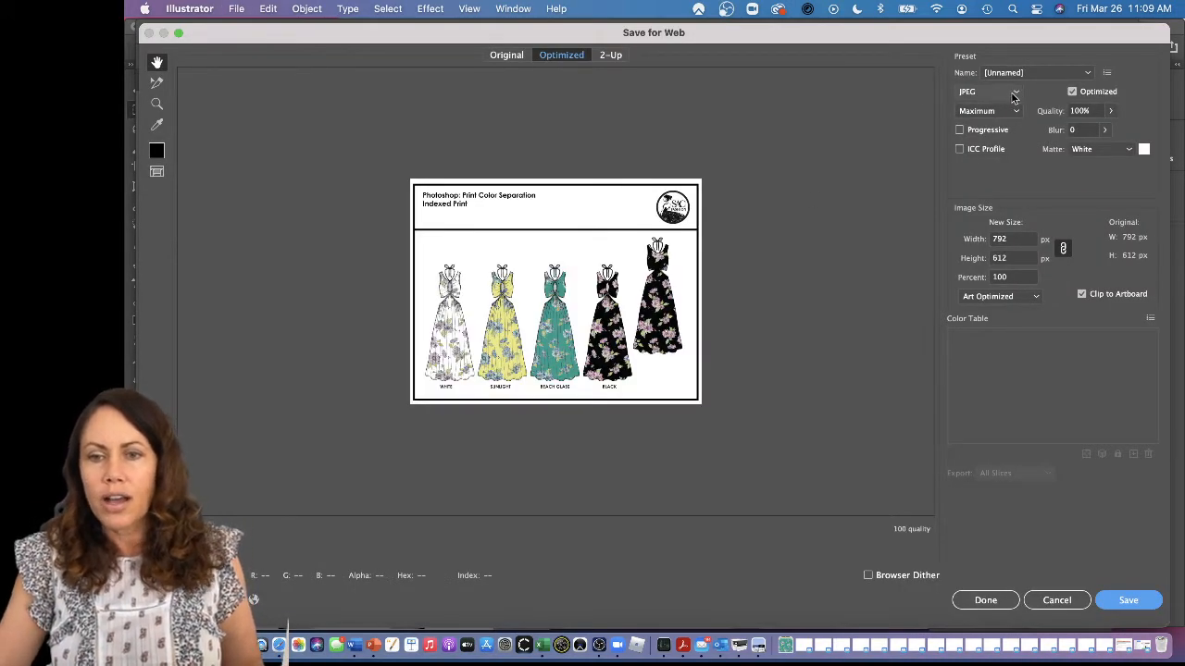
# Try PNG-8 as the web export format and set the format back to JPEG.
pyautogui.click(1014, 94)
pyautogui.click(999, 143)
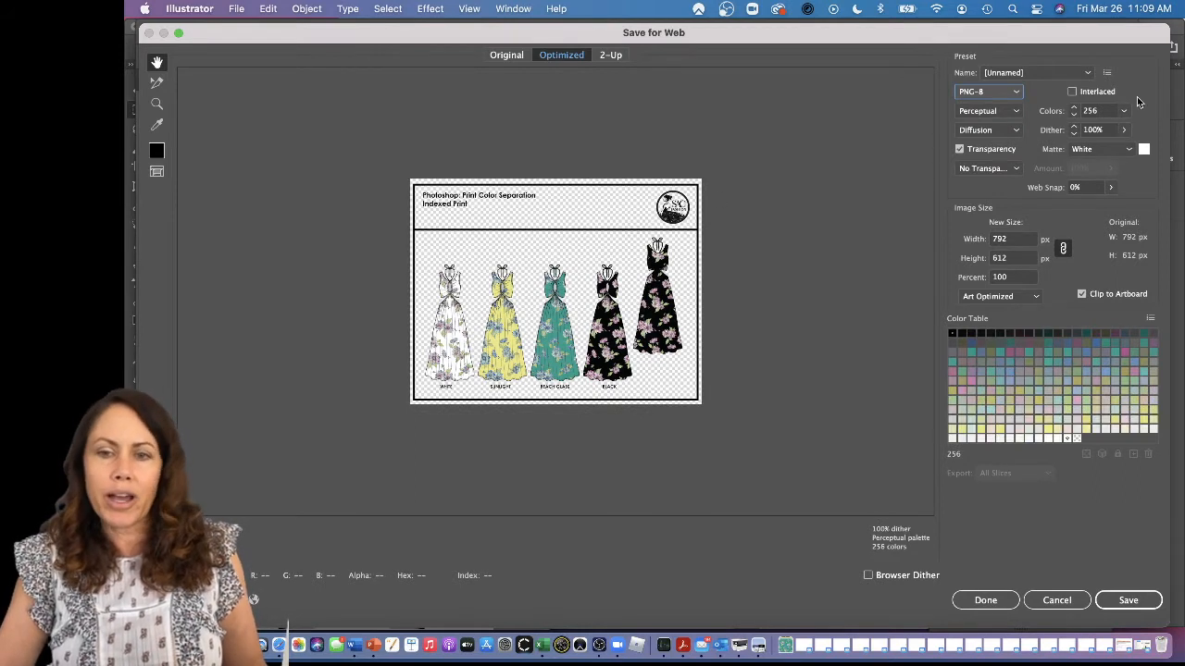
pyautogui.click(1017, 94)
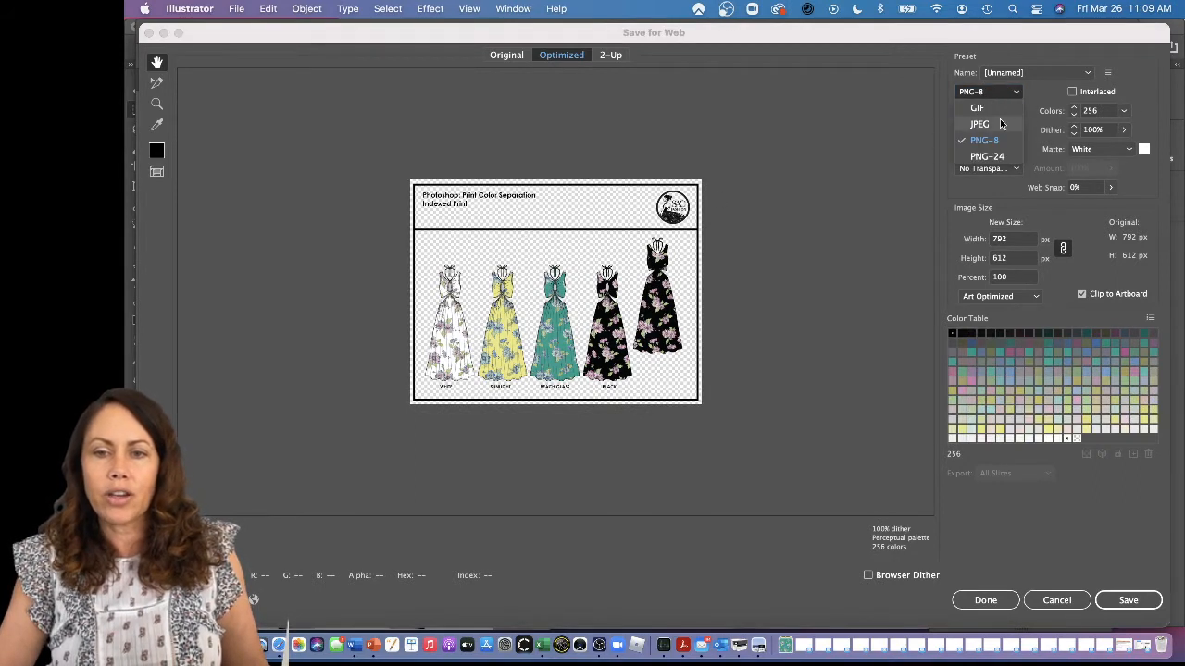
pyautogui.click(996, 124)
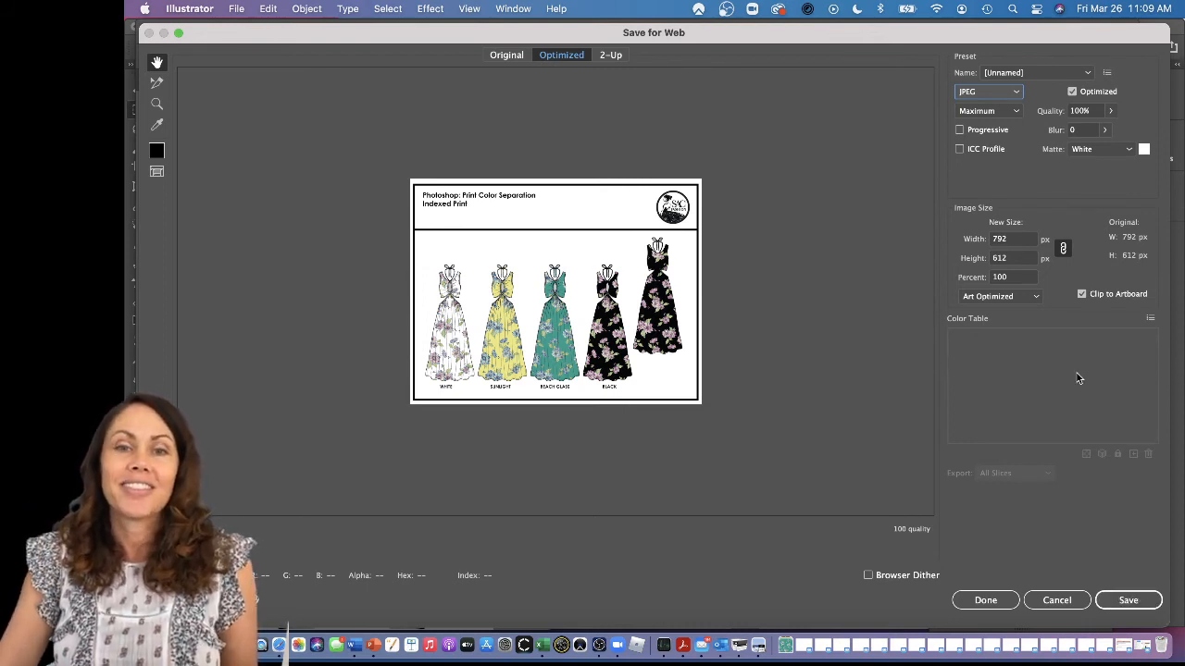
pyautogui.click(738, 8)
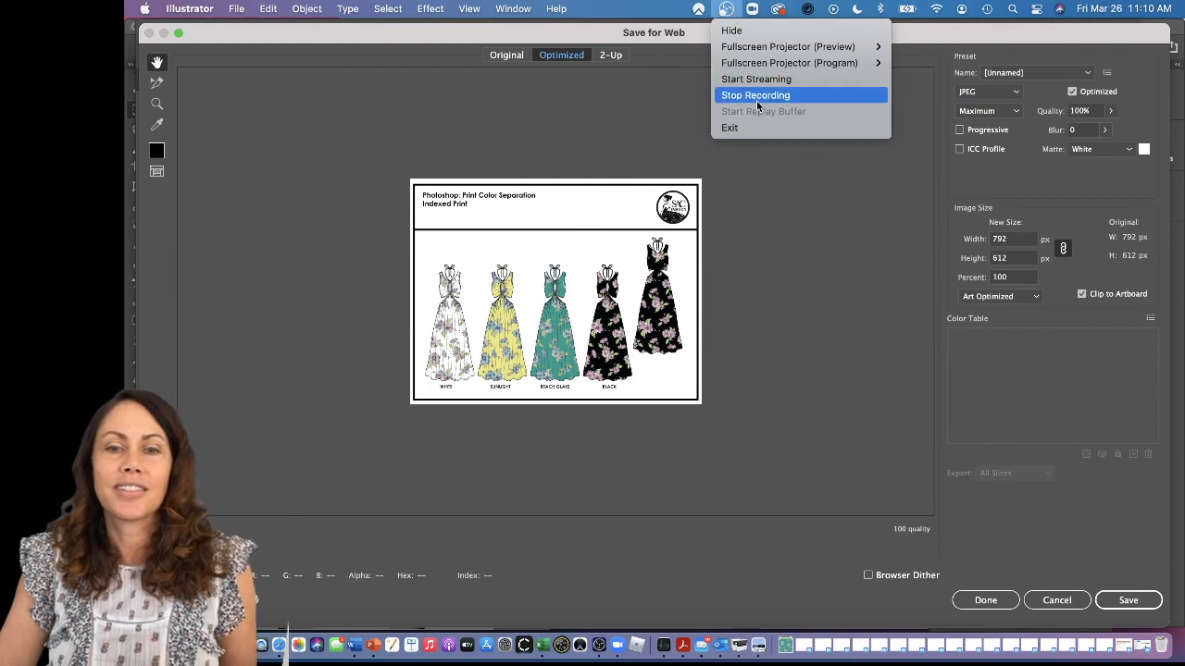